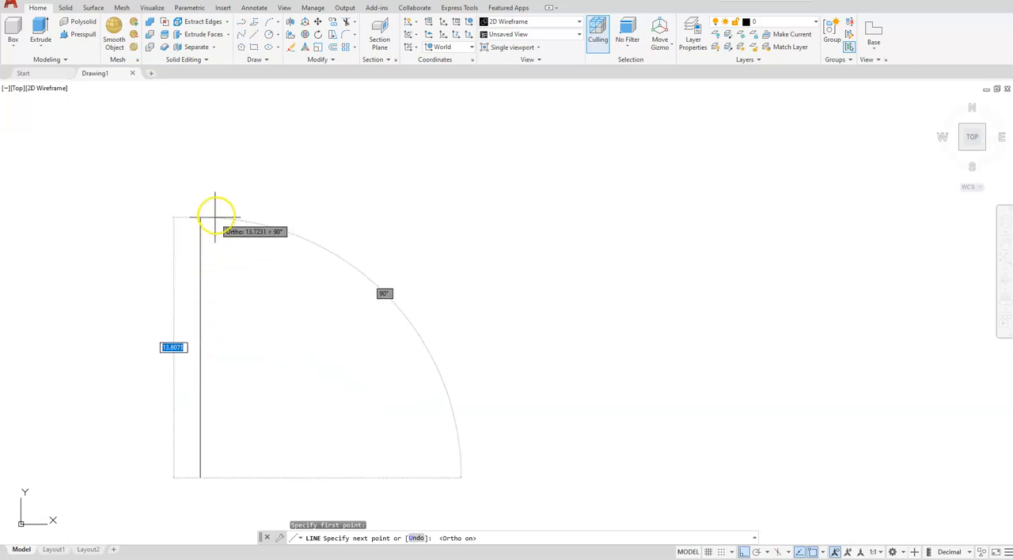
Step: Draw a vertical line 2.75 units upward, continued by a horizontal line 5.327 units to the right
type("2.75")
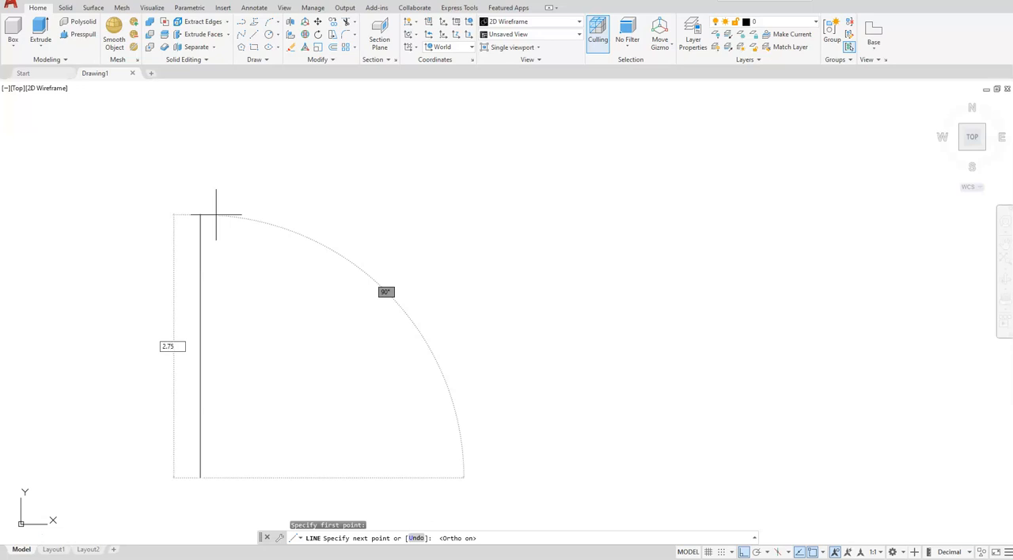
key("Return")
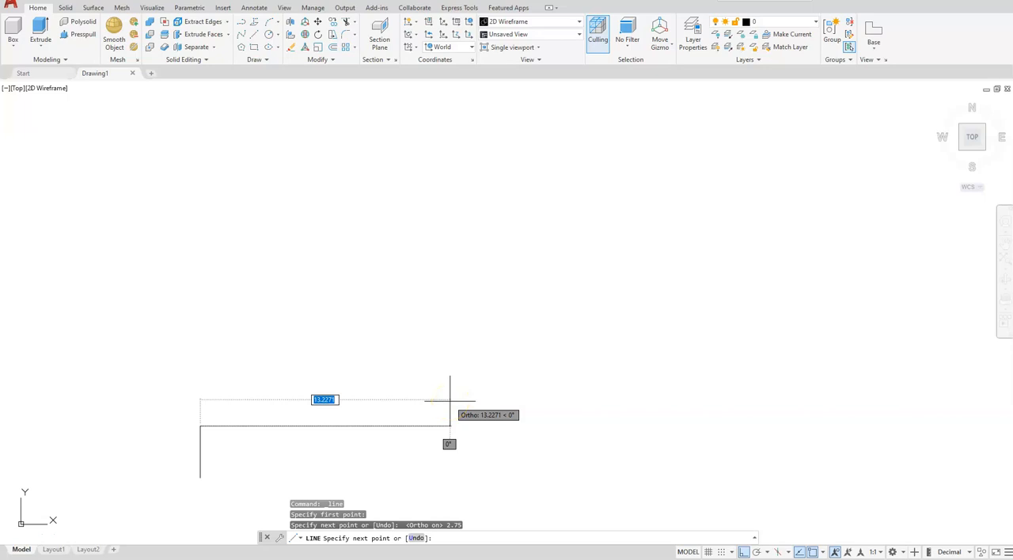
type("5.327")
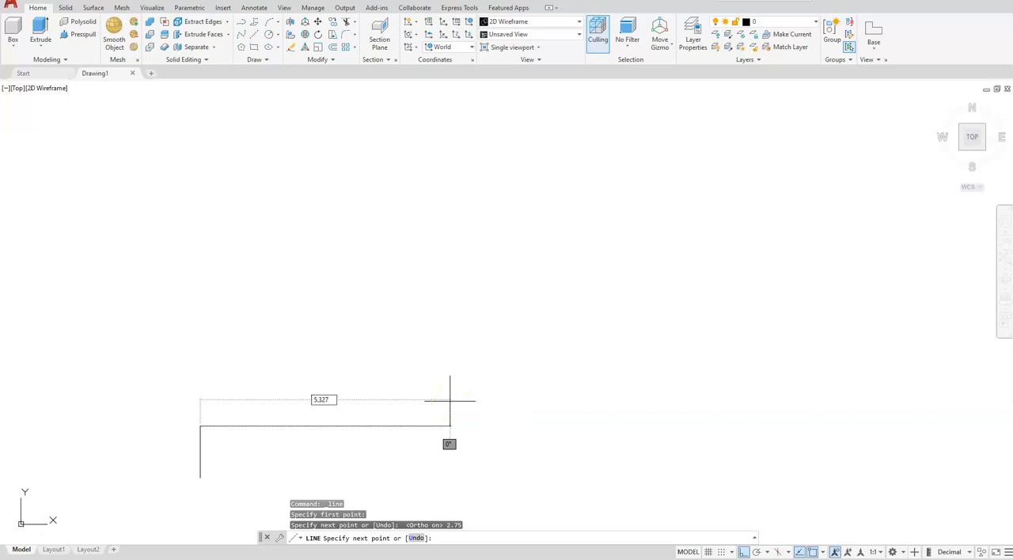
key("Return")
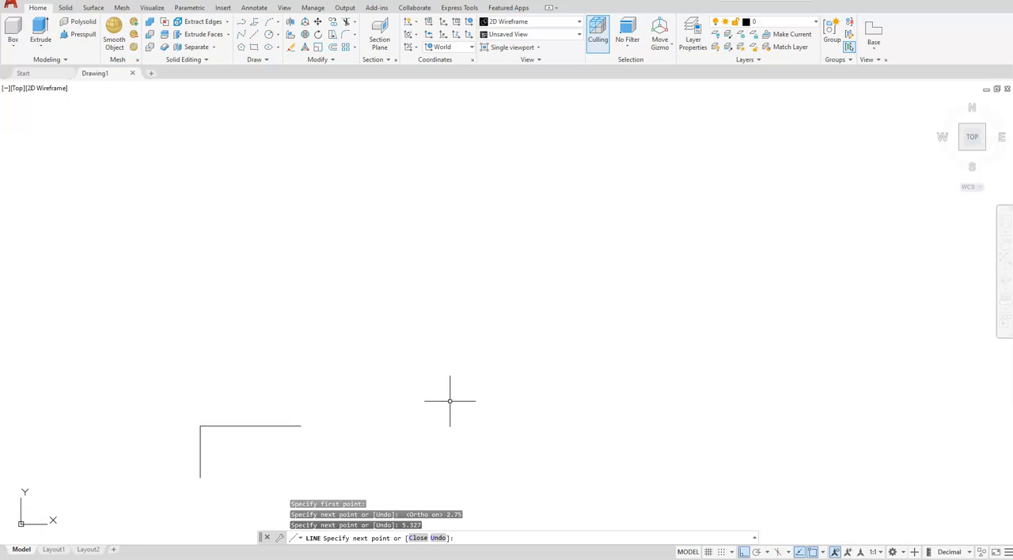
key("Escape")
Step: Fillet the corner between the vertical and horizontal lines with a radius of 0.5
mouse_move(334, 475)
middle_mouse_down()
mouse_move(379, 388)
mouse_move(433, 328)
middle_mouse_up()
scroll(288, 275, "up", 5)
middle_click_drag(407, 361, 403, 317)
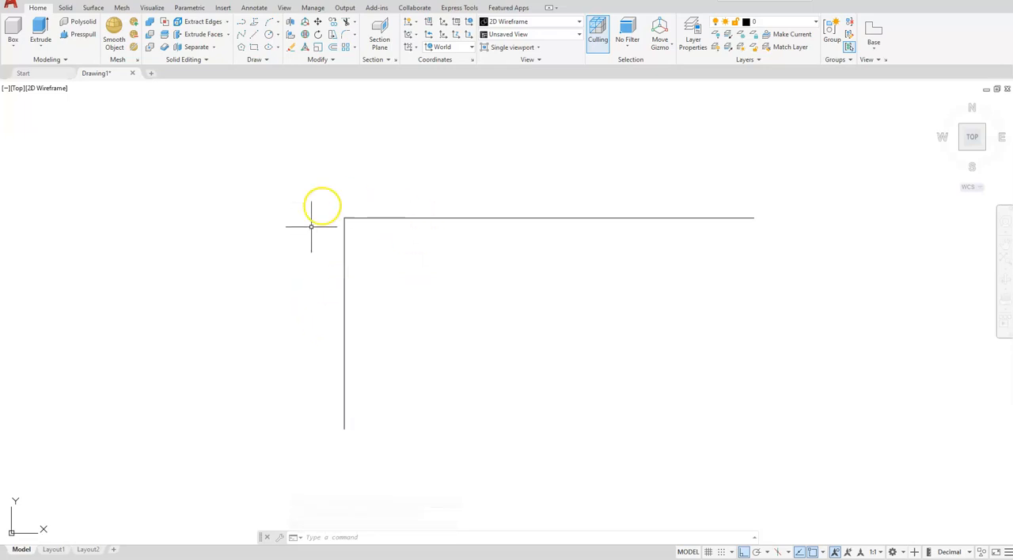
left_click(347, 34)
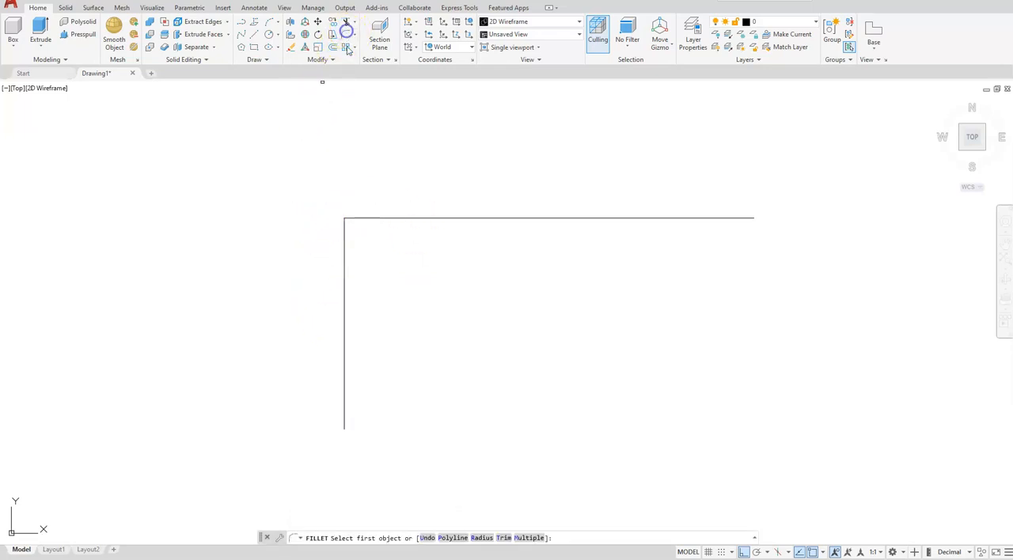
left_click(482, 538)
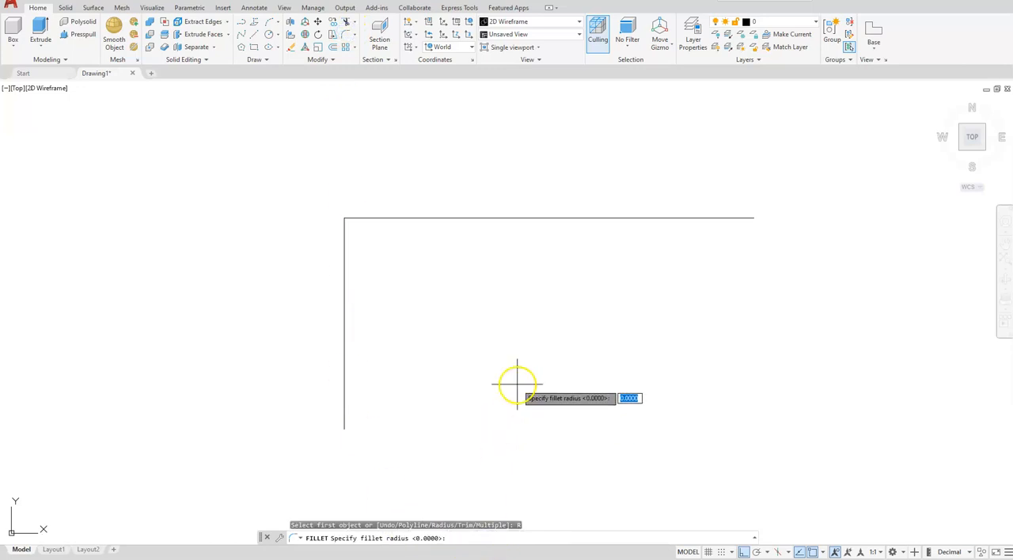
key("Return")
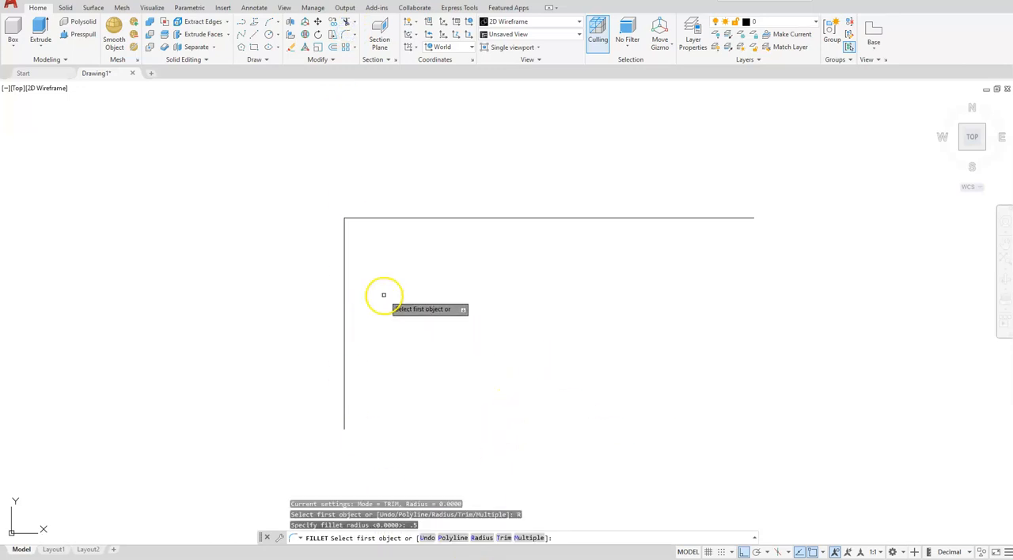
left_click(345, 244)
left_click(387, 217)
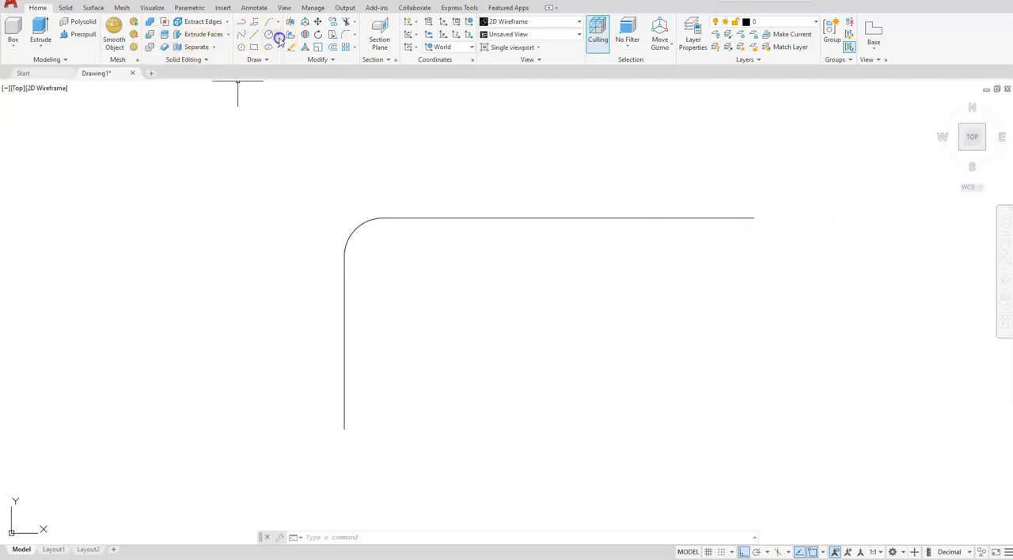
Step: Draw a circle of radius 0.5 centred 0.5 units directly below the right end of the horizontal line
left_click(279, 39)
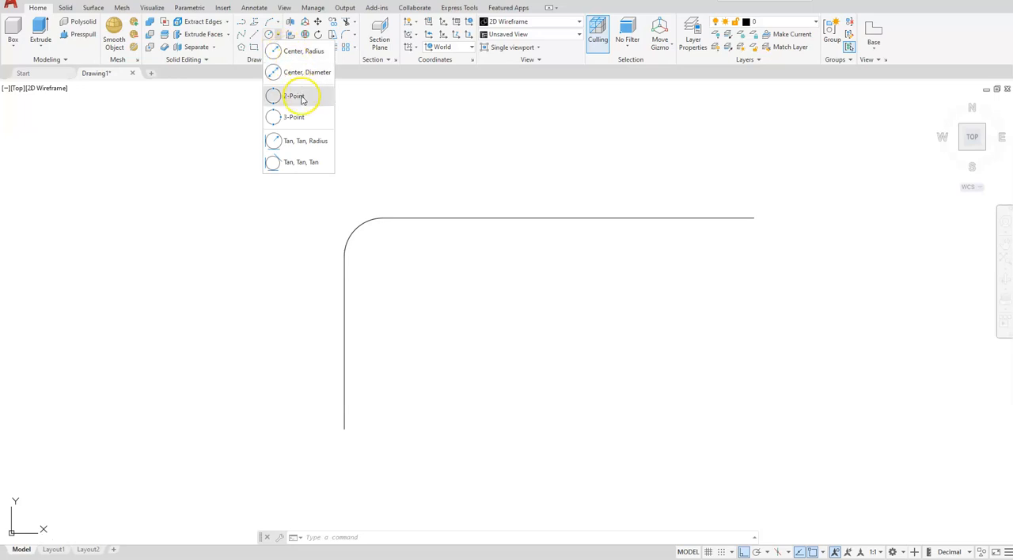
left_click(292, 51)
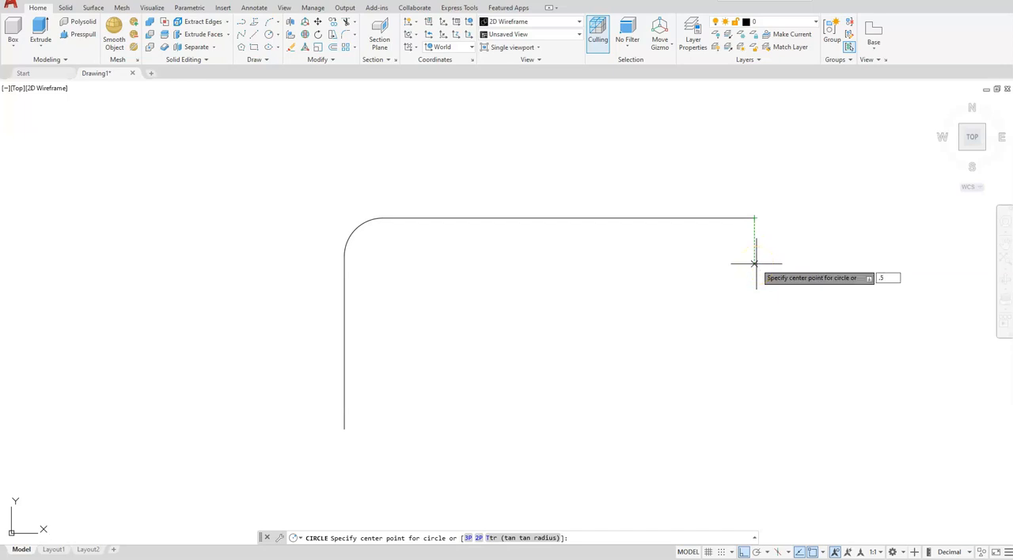
key("Return")
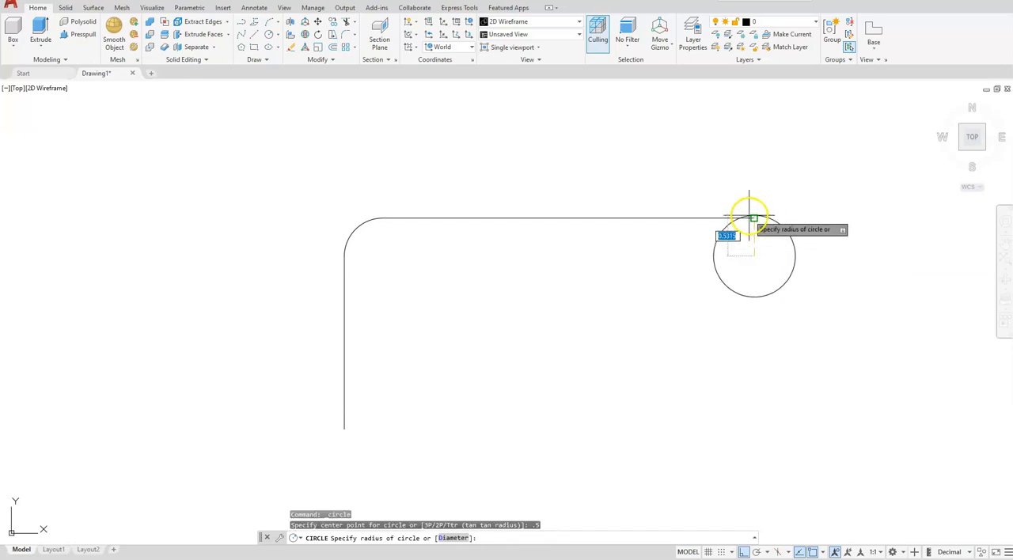
type(".5")
key("Return")
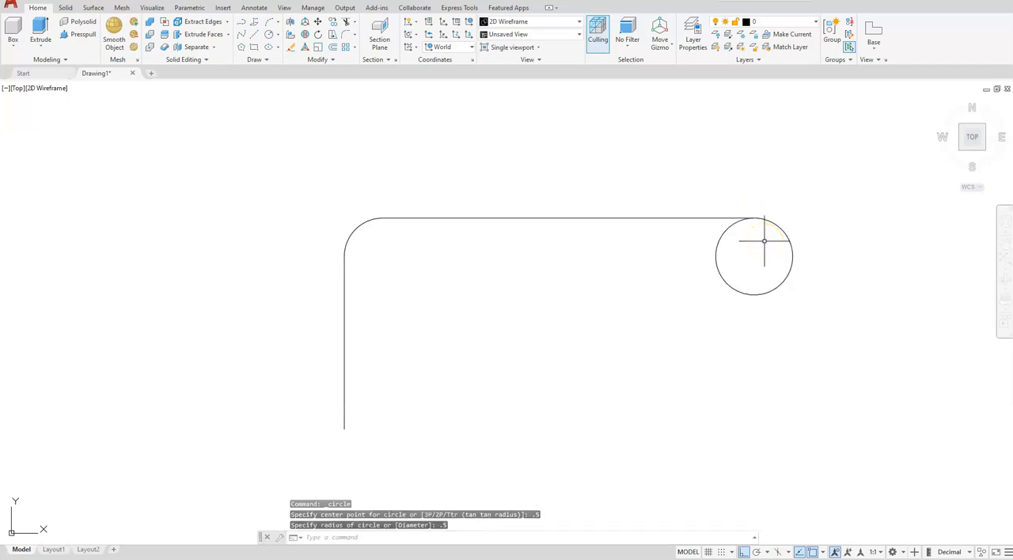
Step: Draw a vertical line 2.866 units downward from the right quadrant of the circle
left_click(253, 35)
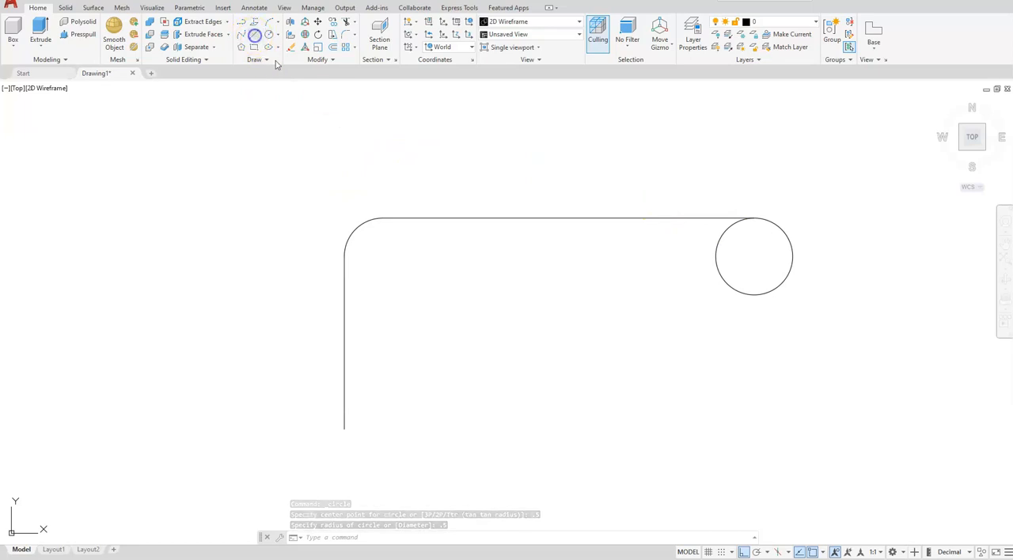
left_click(793, 255)
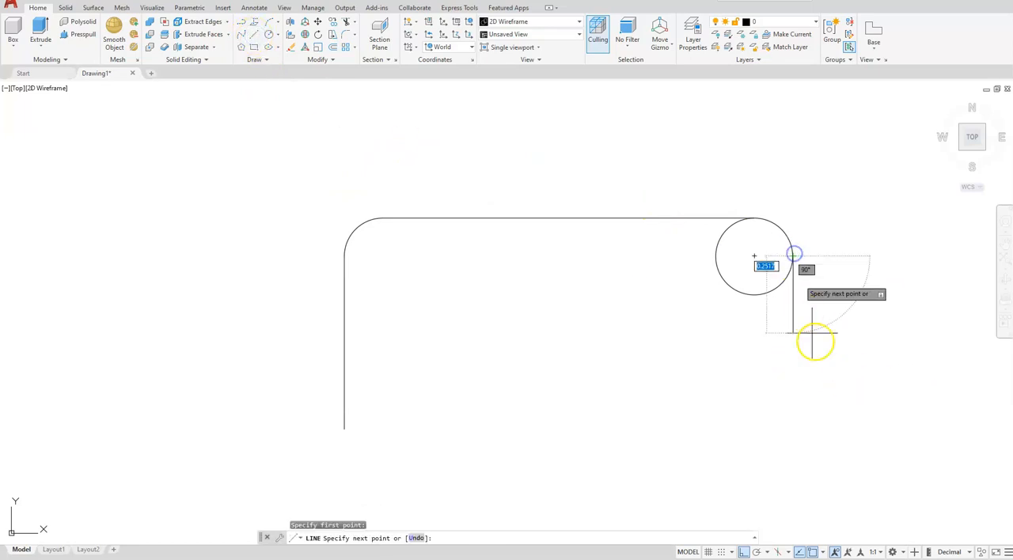
type("2.866")
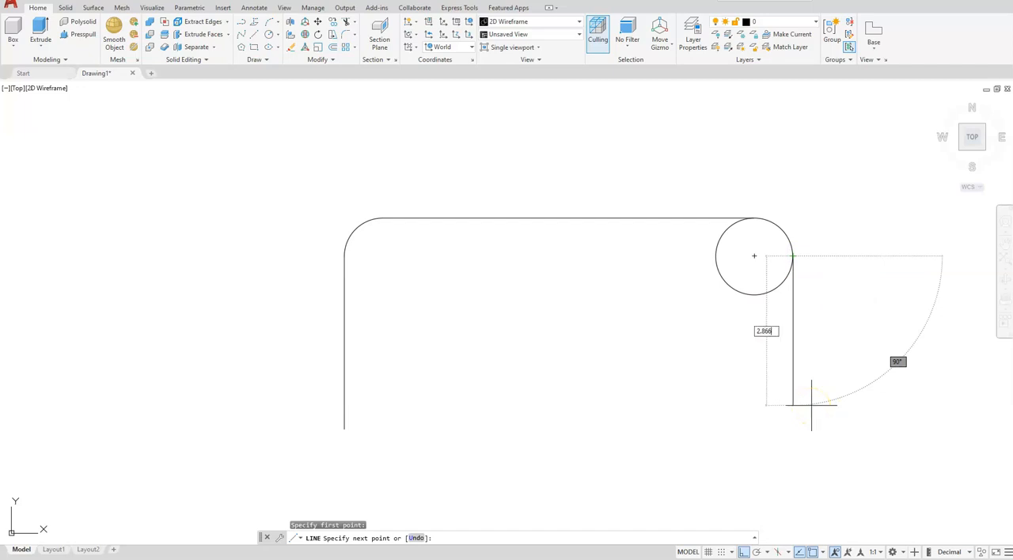
key("Return")
key("Escape")
key("Escape")
key("Escape")
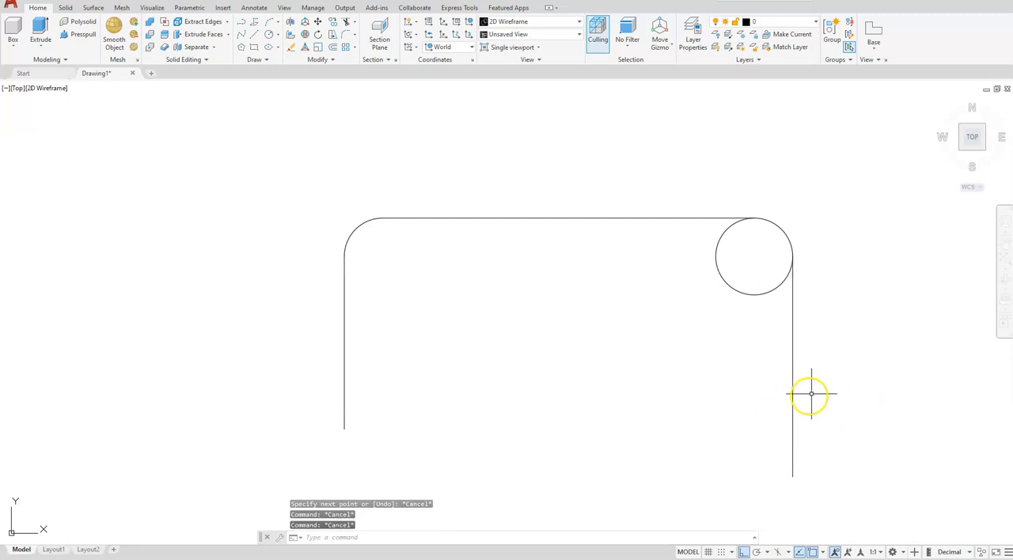
Step: Rotate the right vertical line by 10 degrees about the centre of the circle
left_click(316, 34)
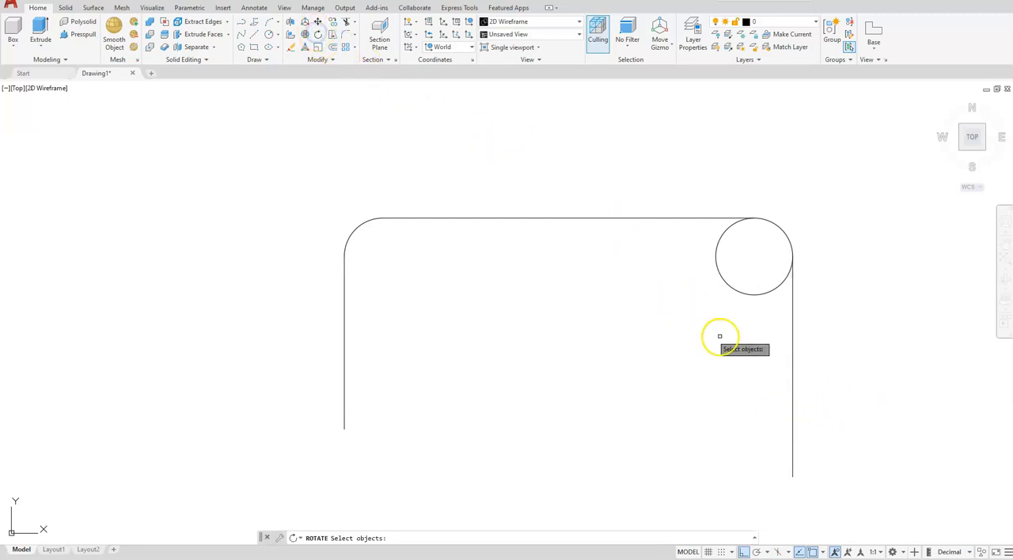
left_click(792, 342)
key("Return")
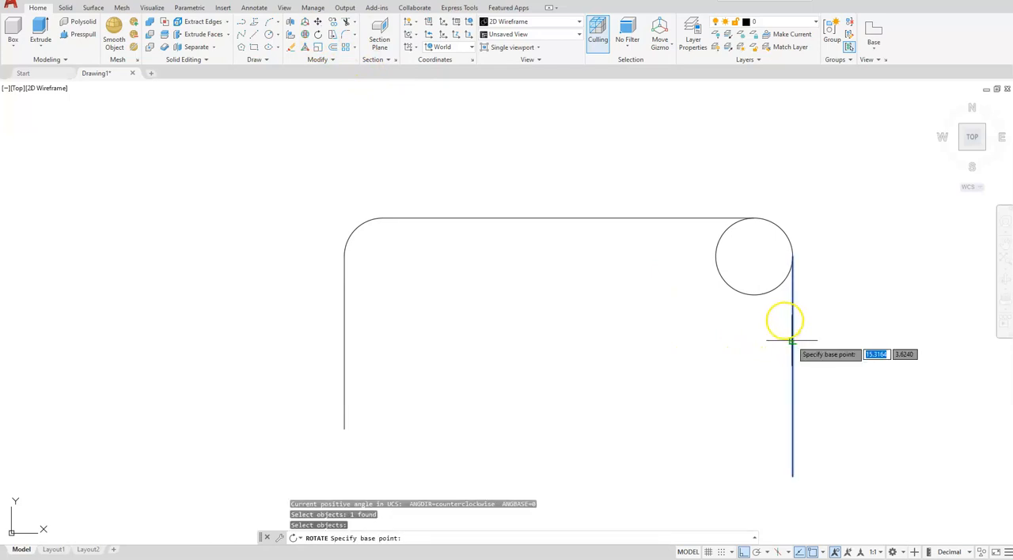
left_click(754, 255)
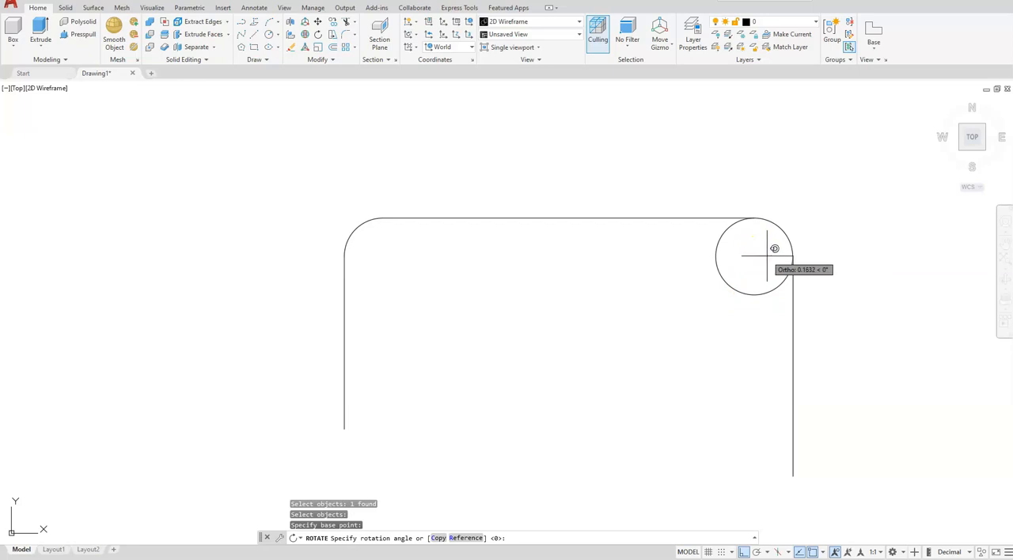
type("1")
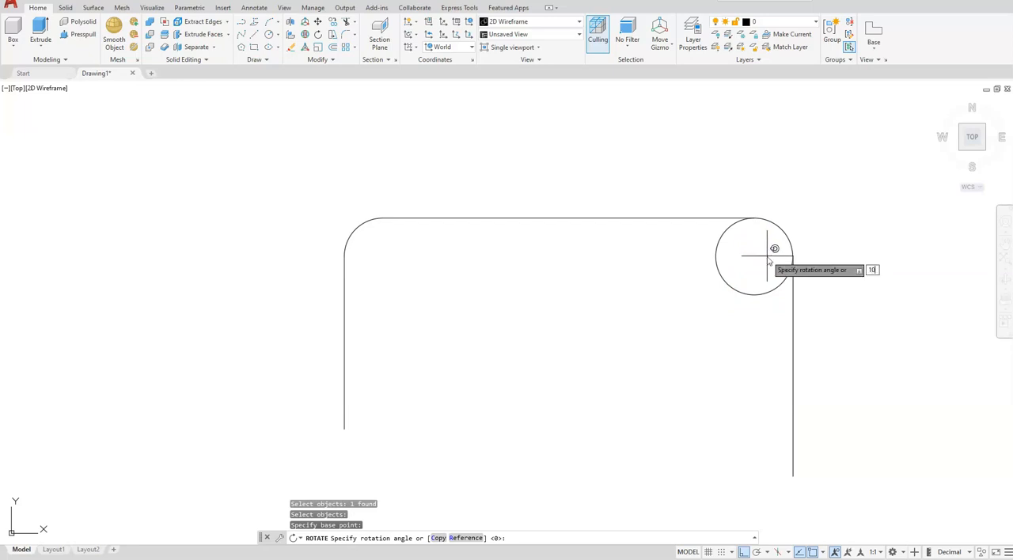
type("0")
key("Return")
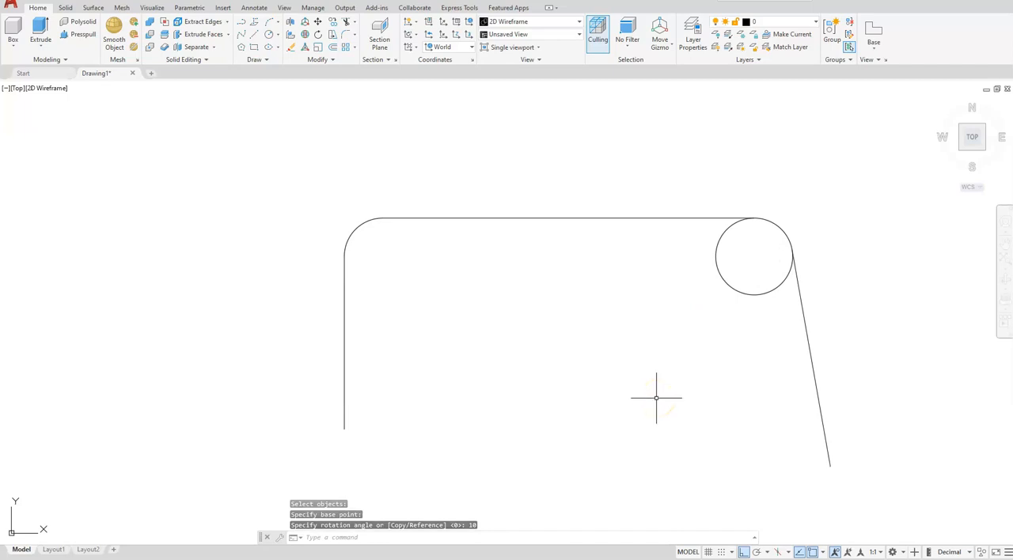
Step: Trim the circle's inner portion, keeping only the arc that joins the horizontal line to the slanted line
left_click(349, 23)
left_click(732, 284)
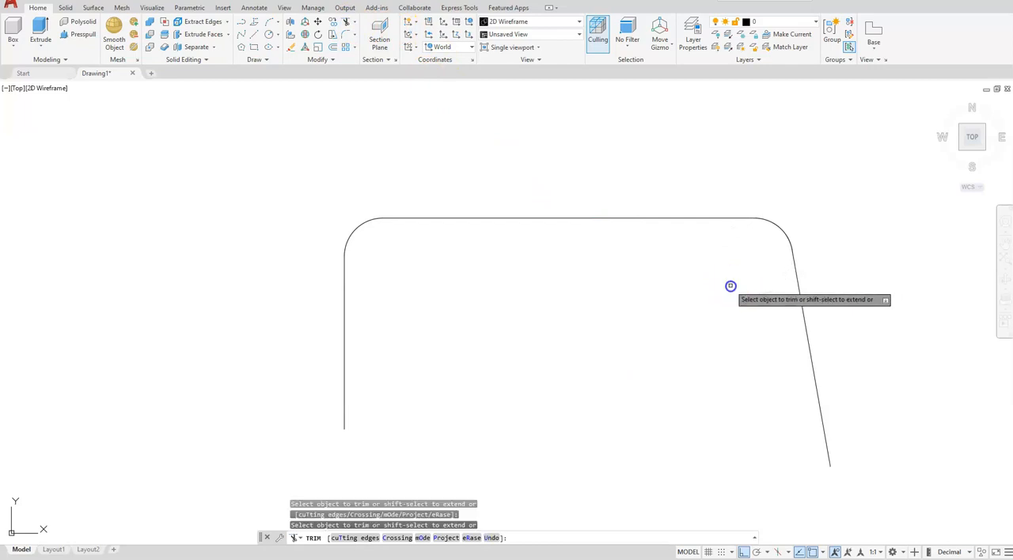
key("Escape")
Step: Draw a circle of radius 0.194 centred 0.194 units to the right of the left vertical line's lower end
middle_click_drag(380, 374, 477, 308)
scroll(416, 376, "up", 5)
scroll(520, 317, "up", 3)
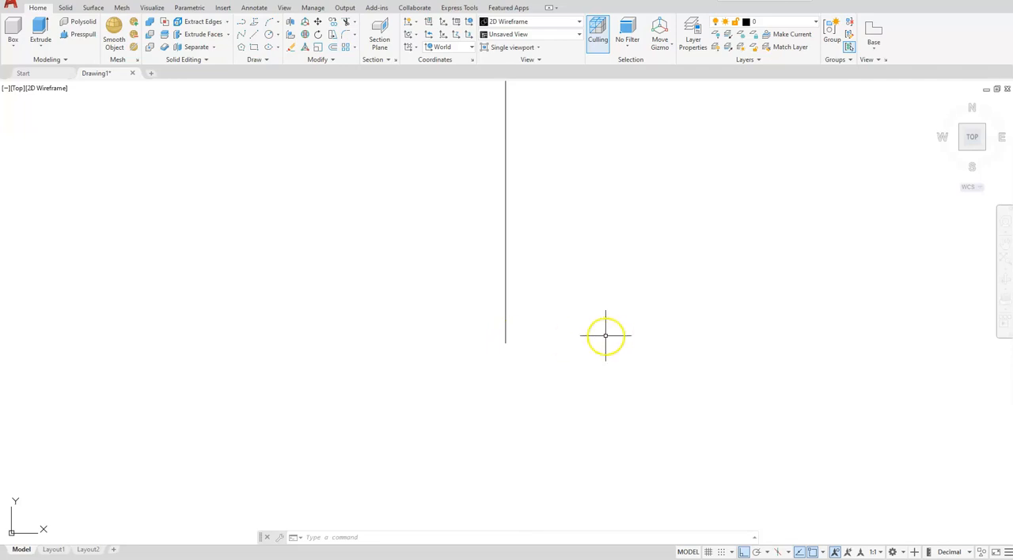
left_click(278, 37)
left_click(290, 48)
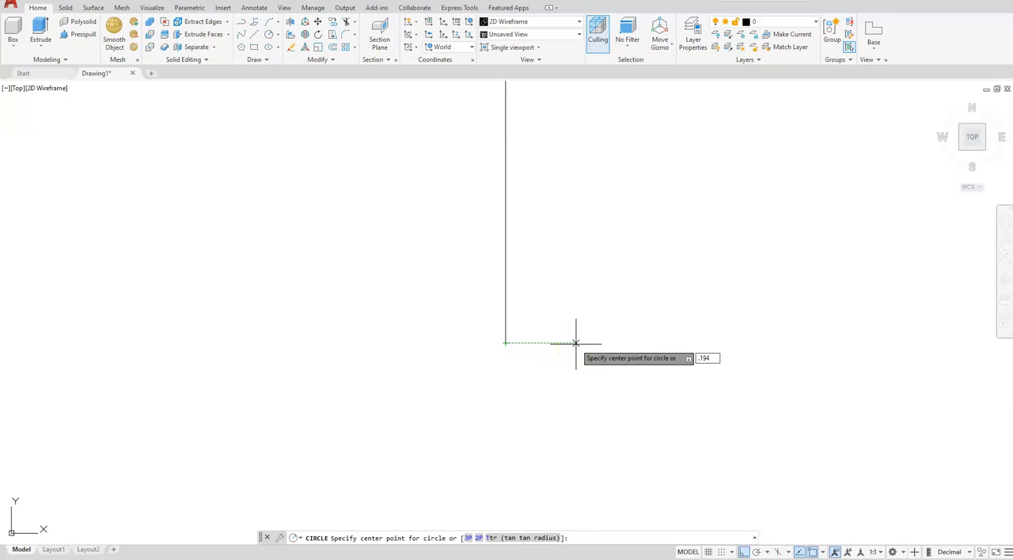
key("Return")
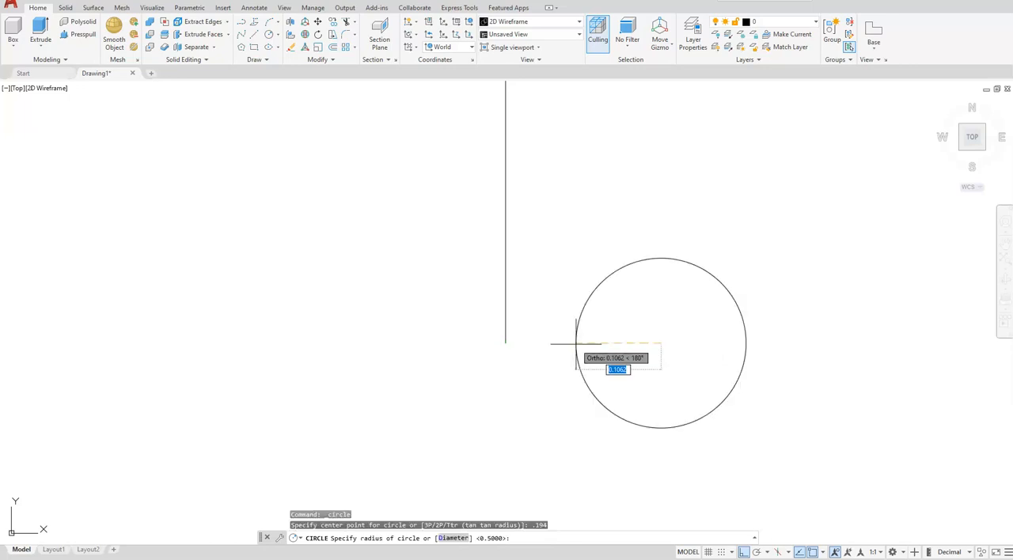
type(".194")
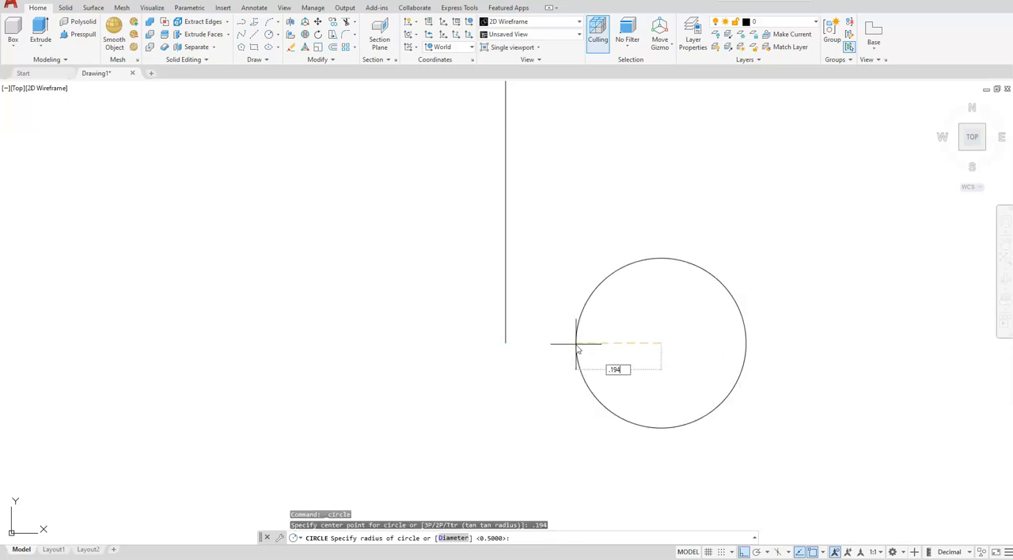
key("Return")
Step: Draw a vertical helper line about 0.35 units long downward from the small circle's bottom quadrant
scroll(576, 344, "down", 4)
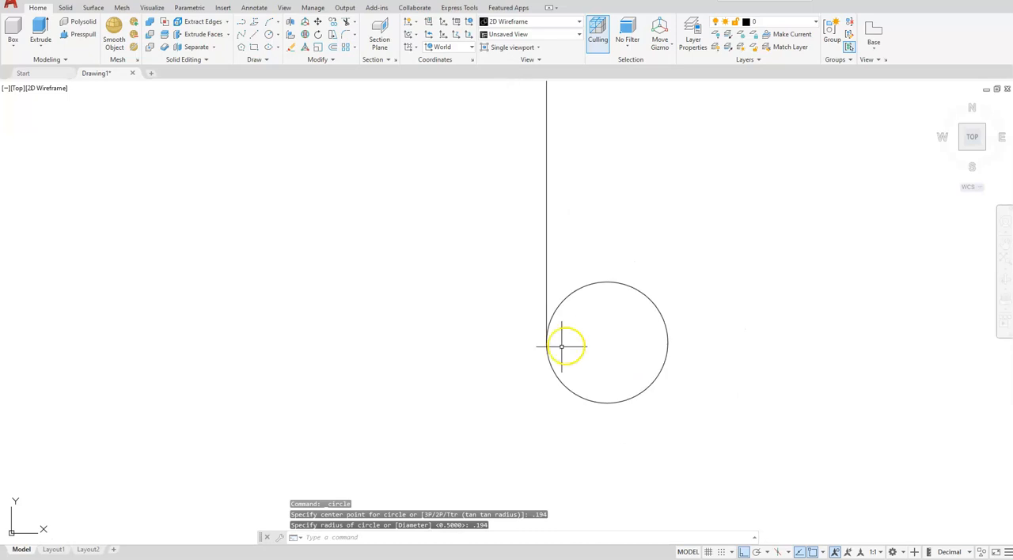
middle_click_drag(539, 409, 595, 360)
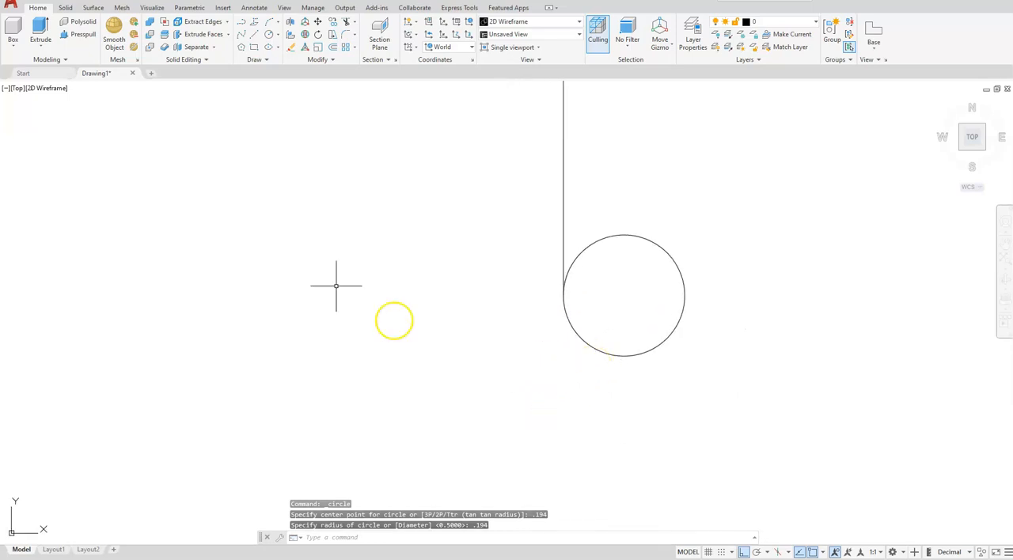
left_click(255, 34)
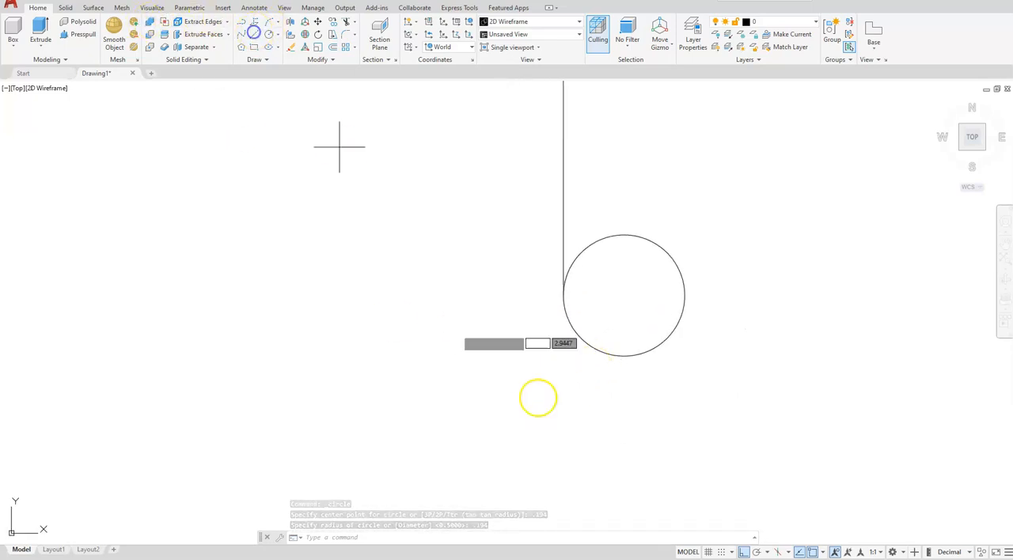
left_click(626, 368)
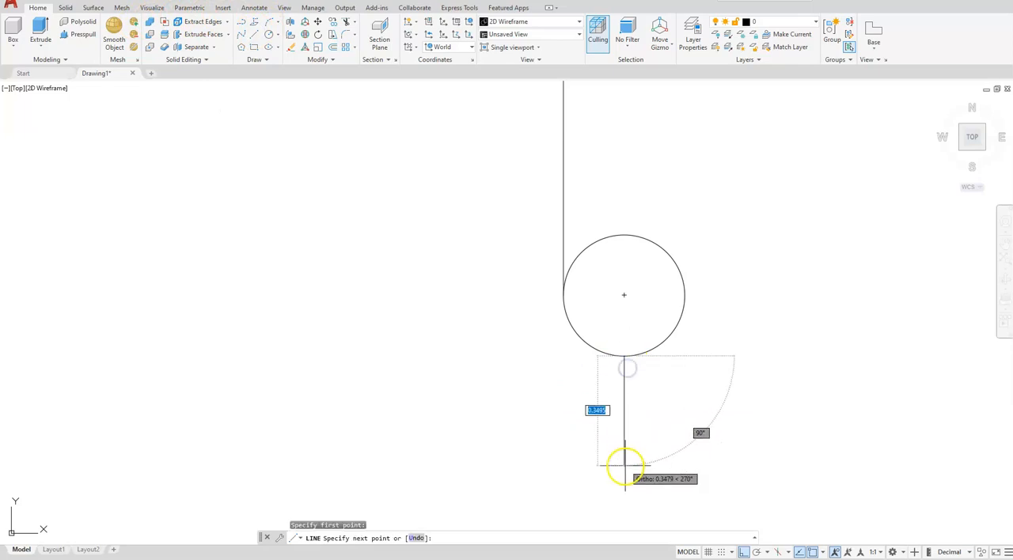
key("Escape")
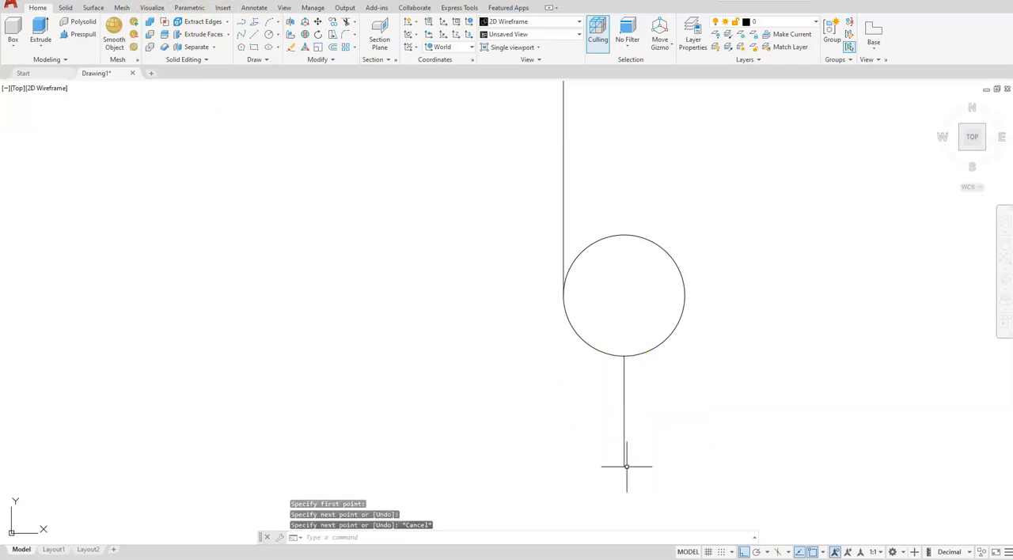
Step: Trim the small circle between the left vertical line and the helper line, keeping only its lower-left quarter arc
left_click(345, 23)
left_click(672, 259)
key("Escape")
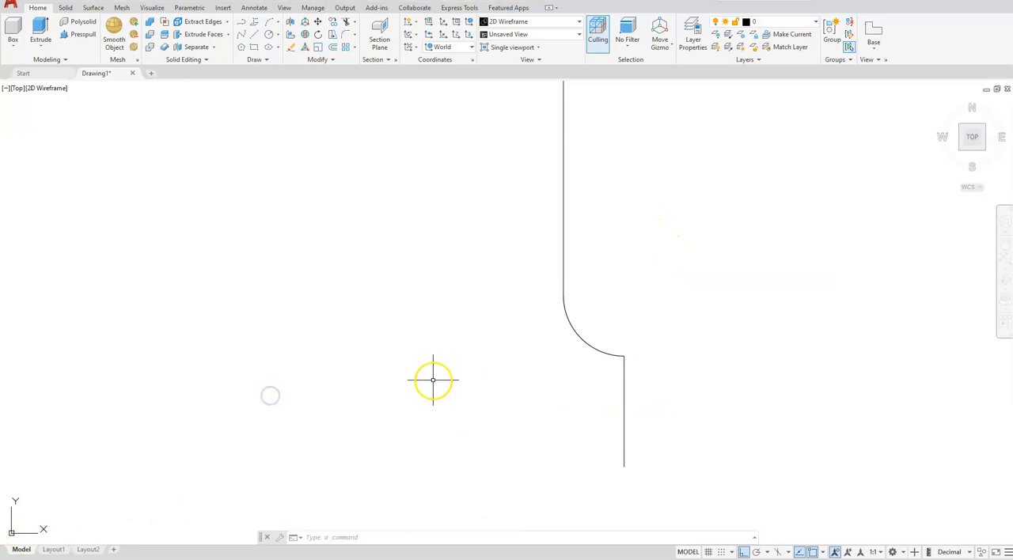
left_click(364, 389)
key("Escape")
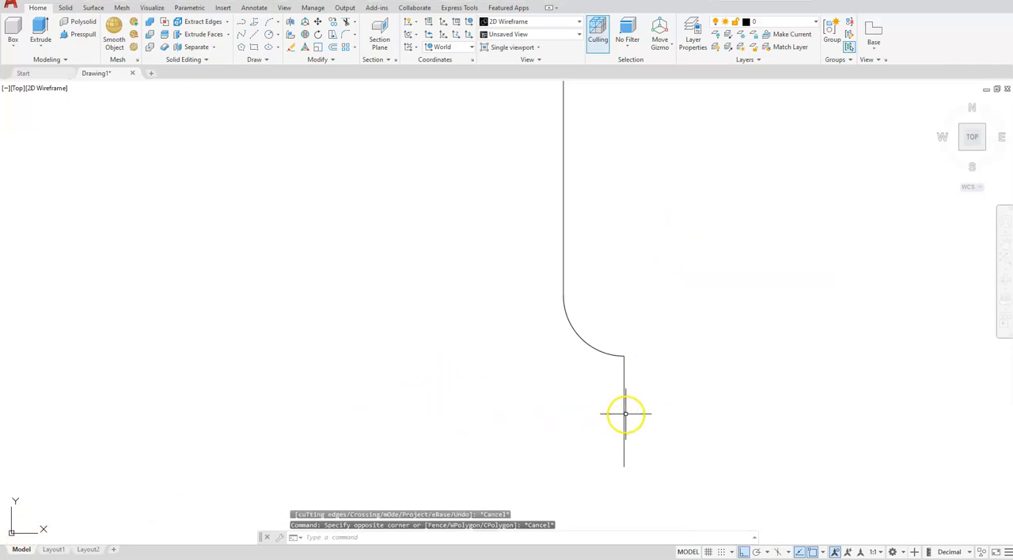
Step: Delete the vertical helper line below the small quarter arc
left_click(624, 414)
key("Delete")
scroll(623, 413, "down", 5)
mouse_move(626, 419)
middle_mouse_down()
mouse_move(495, 387)
mouse_move(481, 394)
middle_mouse_up()
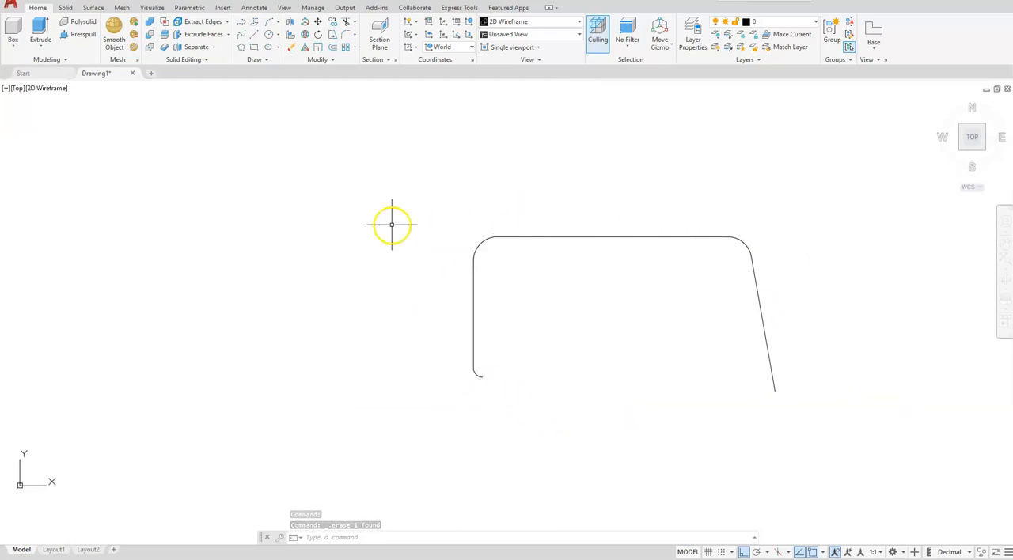
Step: Join all the lines and arcs of the finished profile into a single polyline
left_click(436, 199)
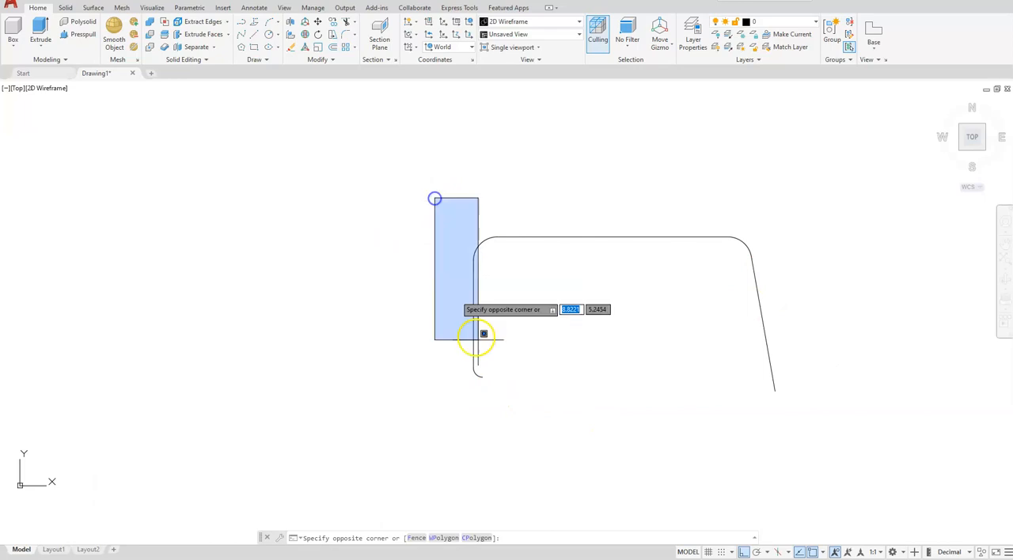
left_click(794, 432)
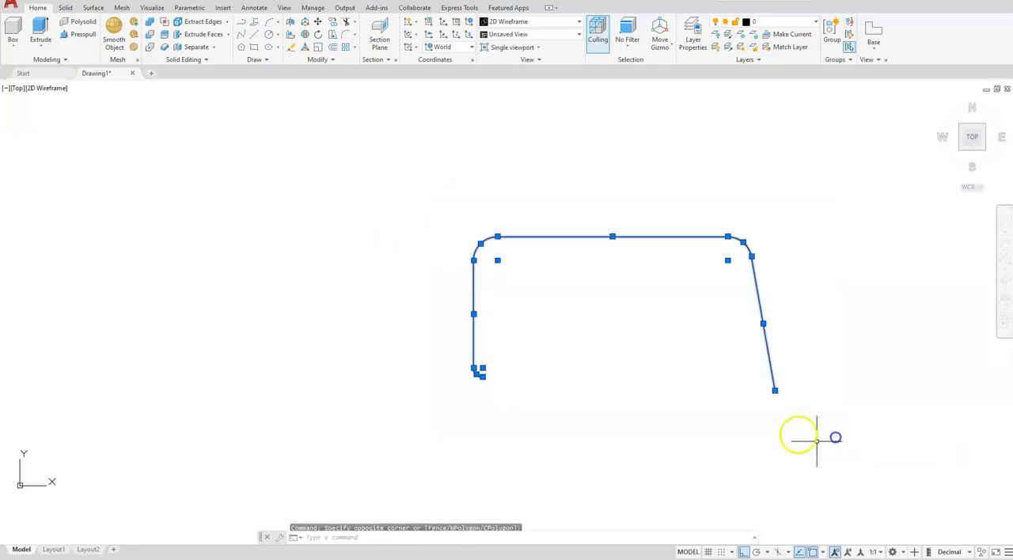
left_click(326, 61)
left_click(330, 88)
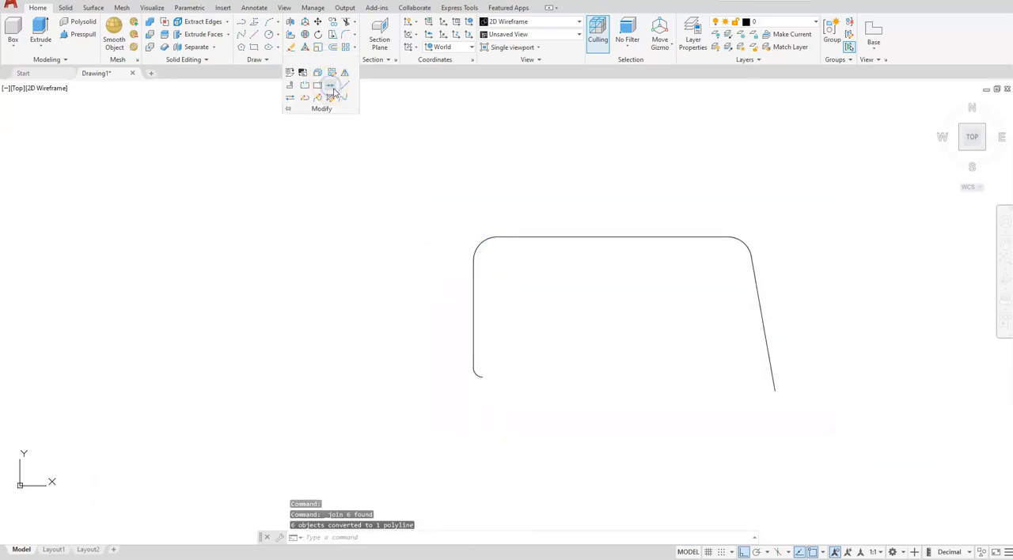
left_click(510, 160)
key("Escape")
key("Escape")
Step: Draw a horizontal line 0.75 units long to the right in the empty area above and left of the profile
middle_click_drag(502, 162, 544, 298)
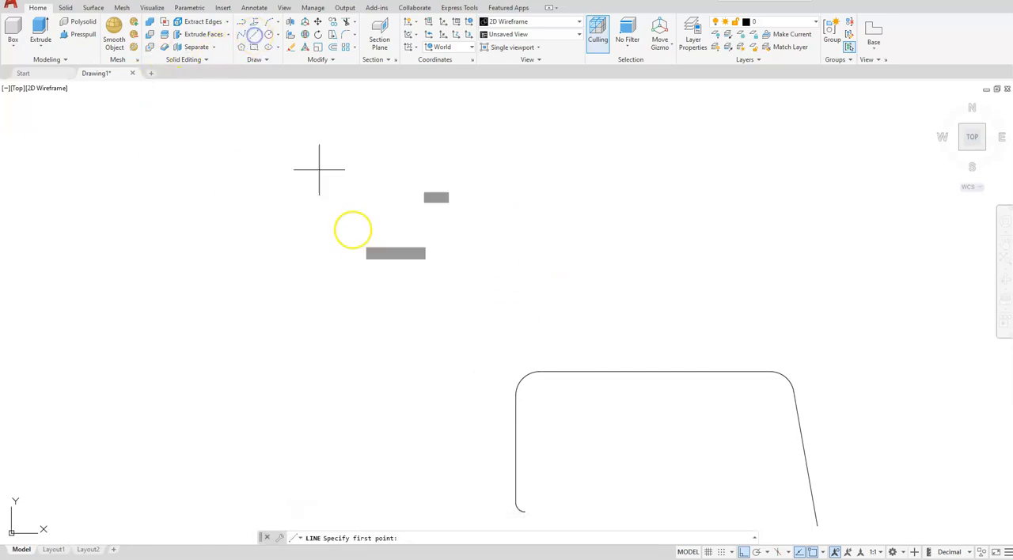
left_click(387, 259)
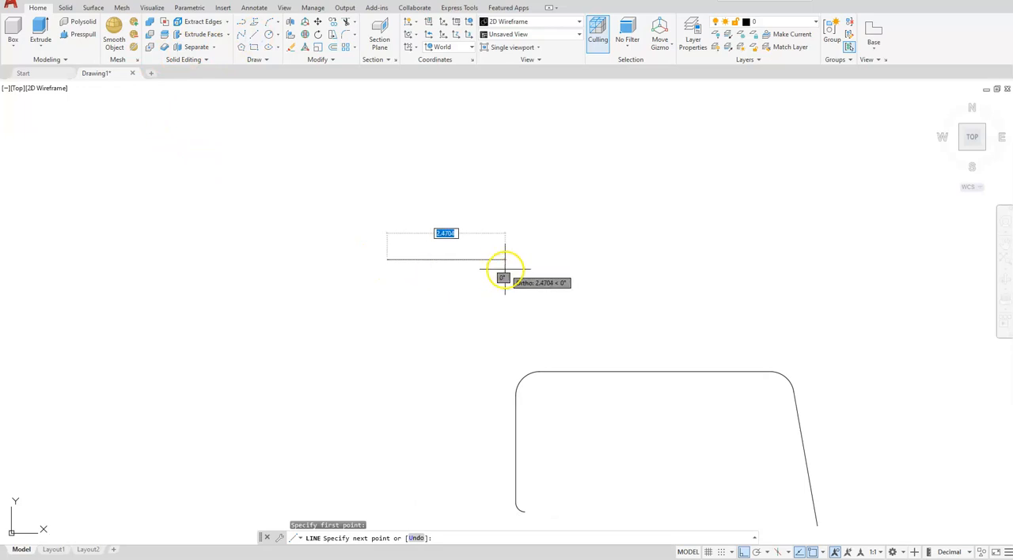
type("1")
key("Return")
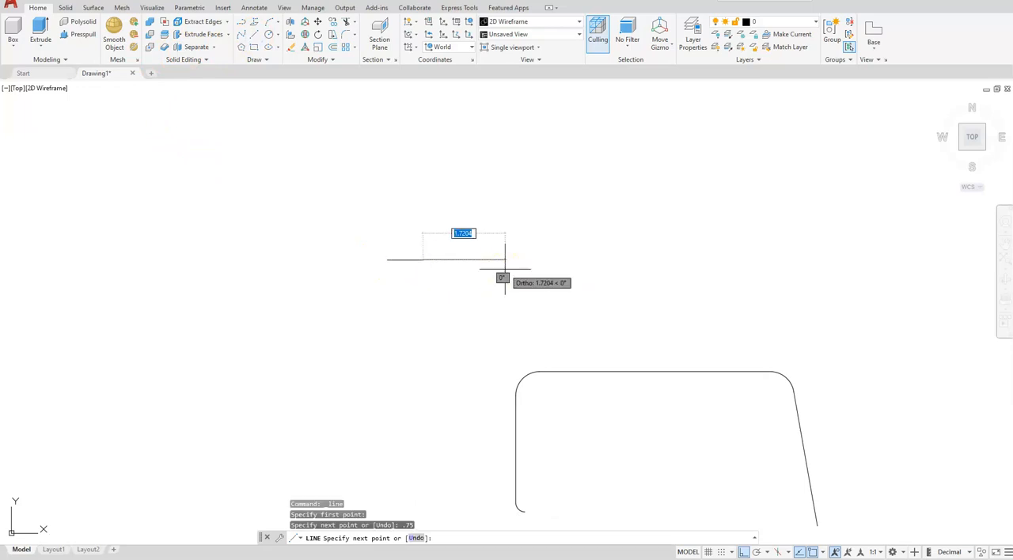
key("Escape")
Step: Draw a vertical line 1.5 units long upward from the midpoint of the short horizontal line
scroll(344, 236, "up", 4)
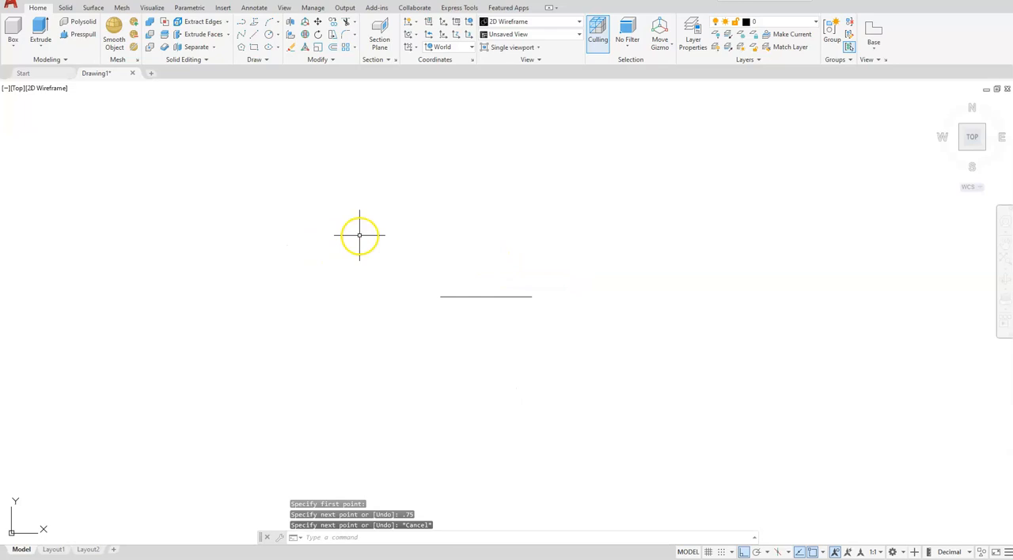
key("Escape")
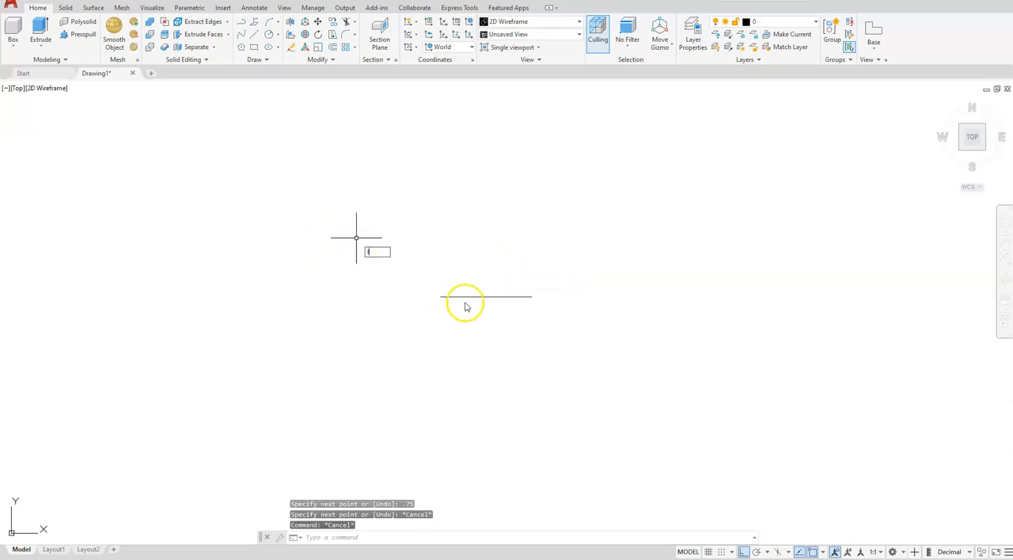
key("Return")
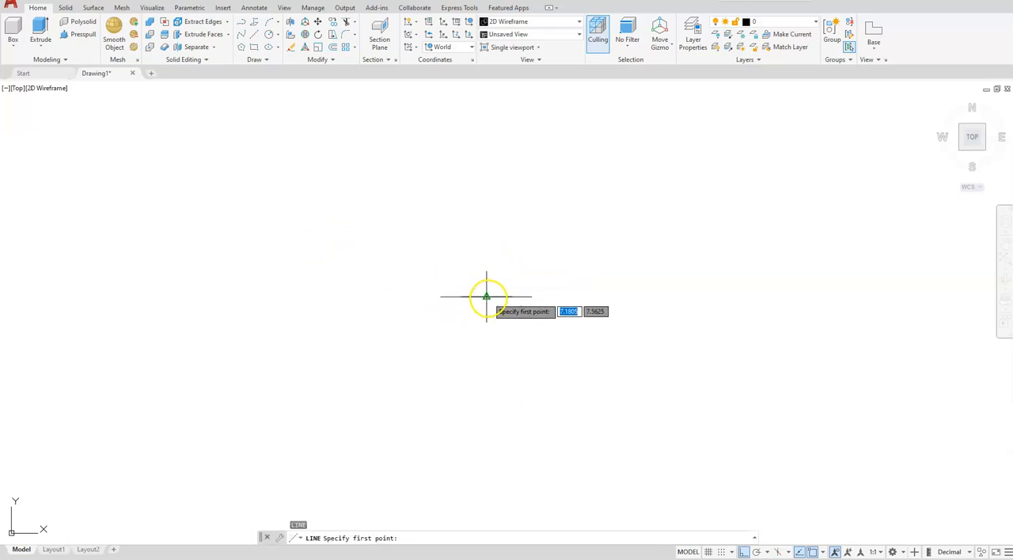
left_click(487, 297)
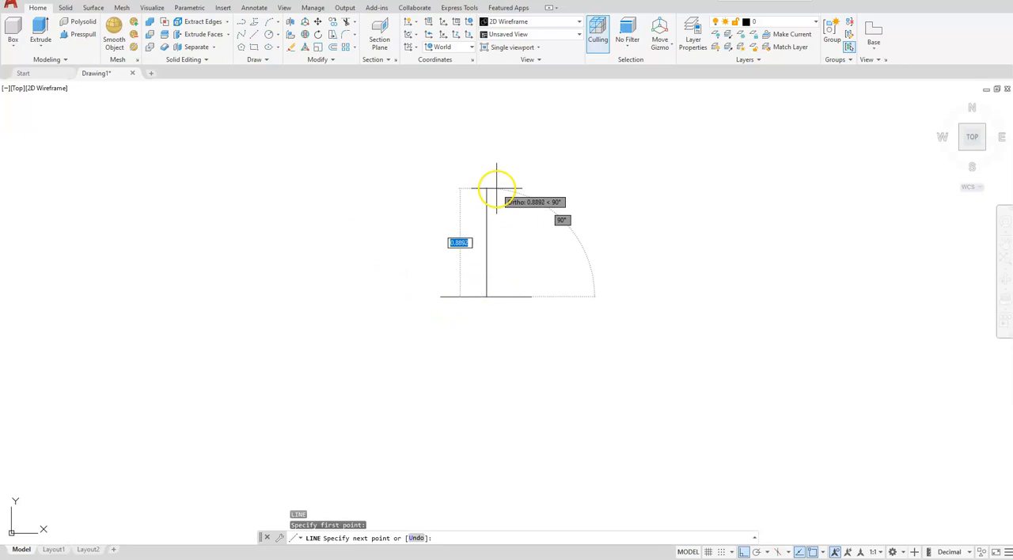
type("1.5")
key("Return")
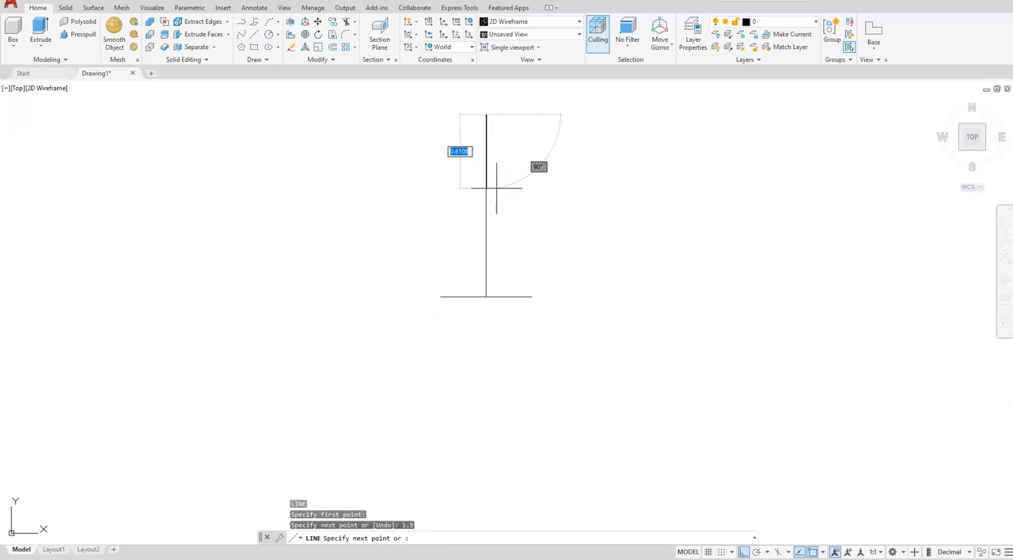
key("Escape")
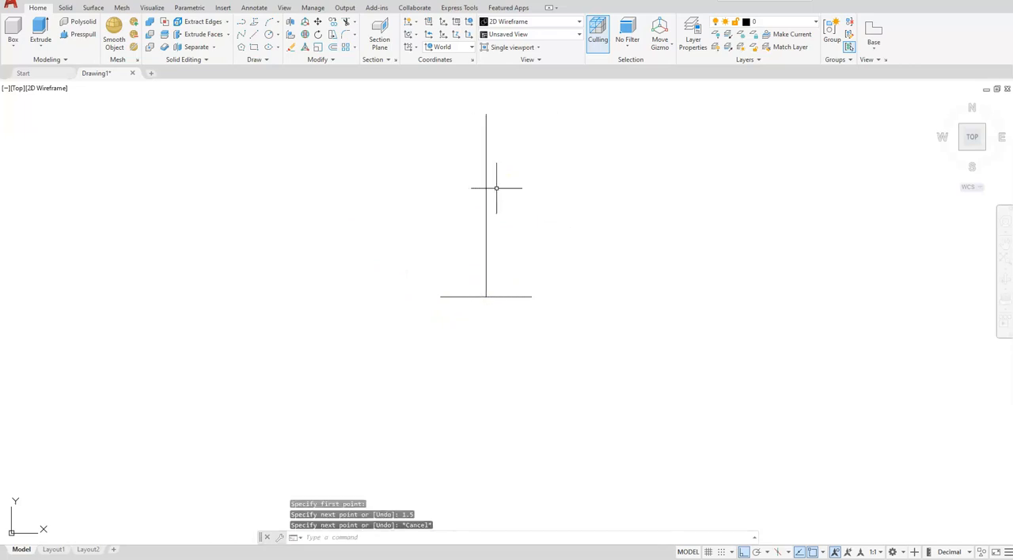
Step: Draw a two-point circle 0.25 units in diameter, extending straight up from the left end of the horizontal line
middle_click_drag(431, 252, 484, 283)
scroll(483, 283, "up", 2)
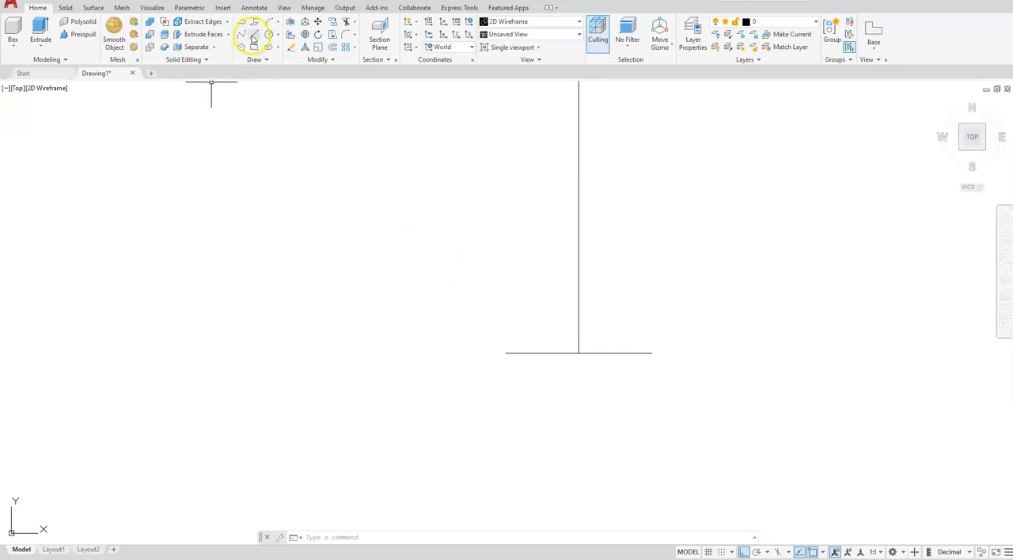
left_click(277, 36)
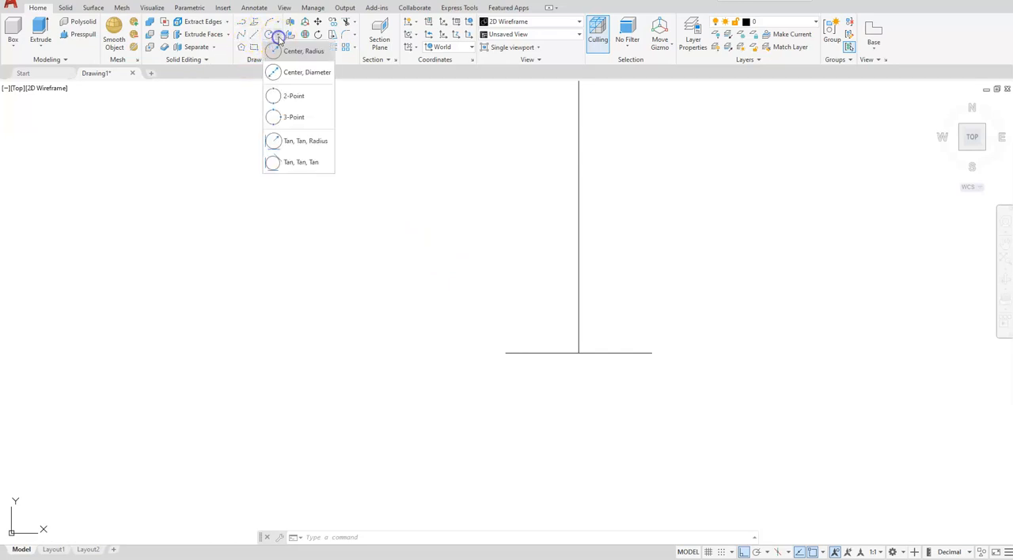
left_click(293, 97)
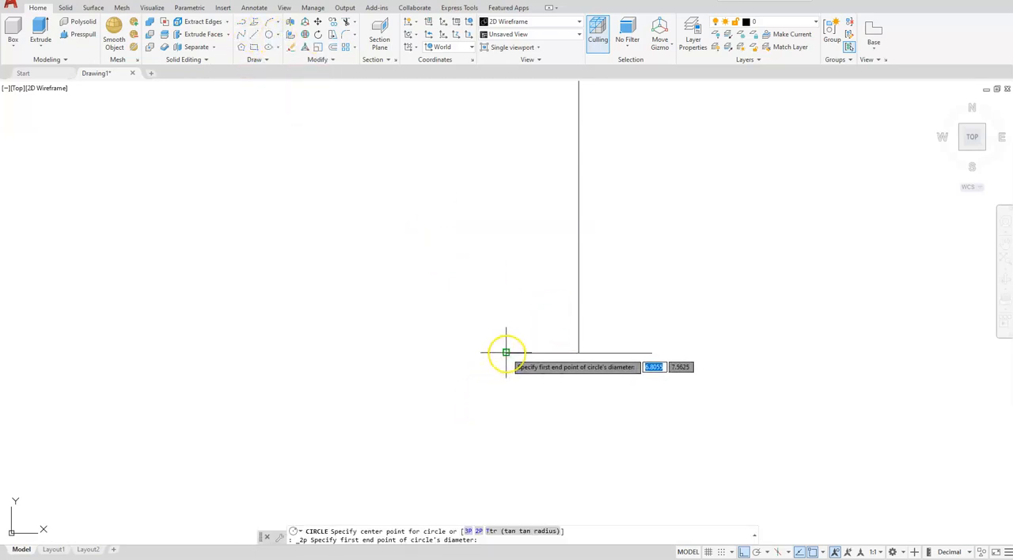
left_click(506, 352)
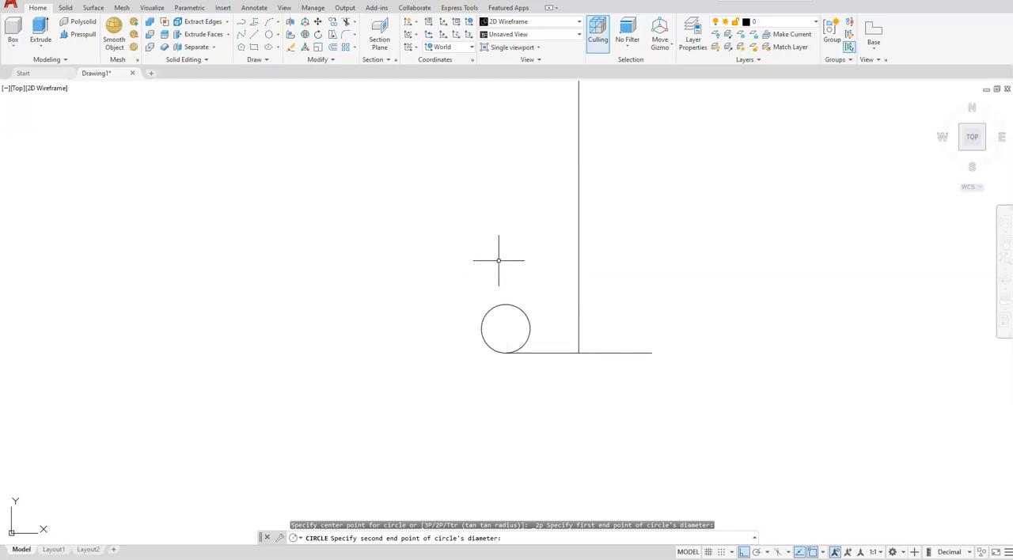
key("Return")
Step: Draw a two-point circle 0.25 units in diameter, extending straight down from the upper end of the vertical line
scroll(491, 285, "down", 2)
middle_click_drag(491, 277, 499, 346)
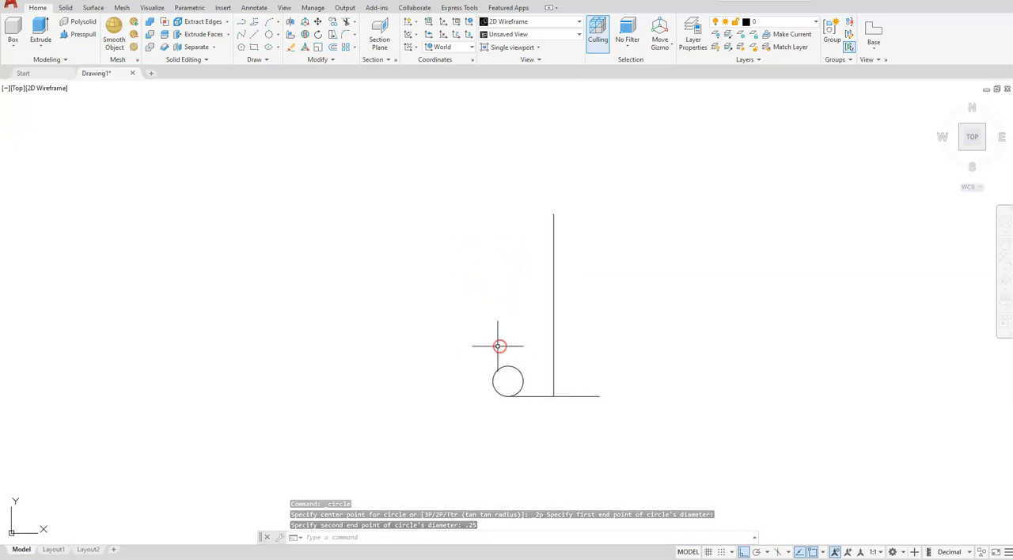
left_click(281, 35)
left_click(287, 94)
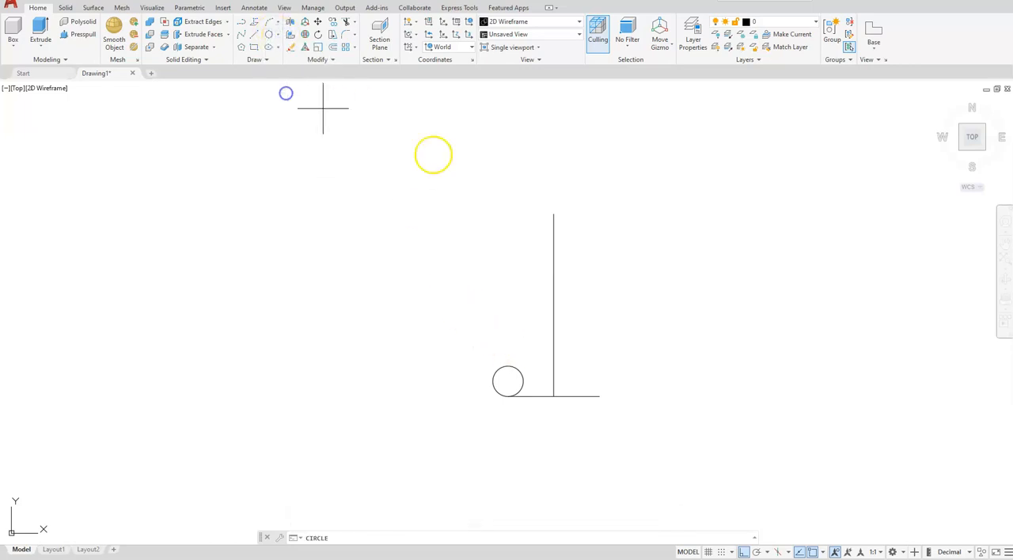
left_click(553, 217)
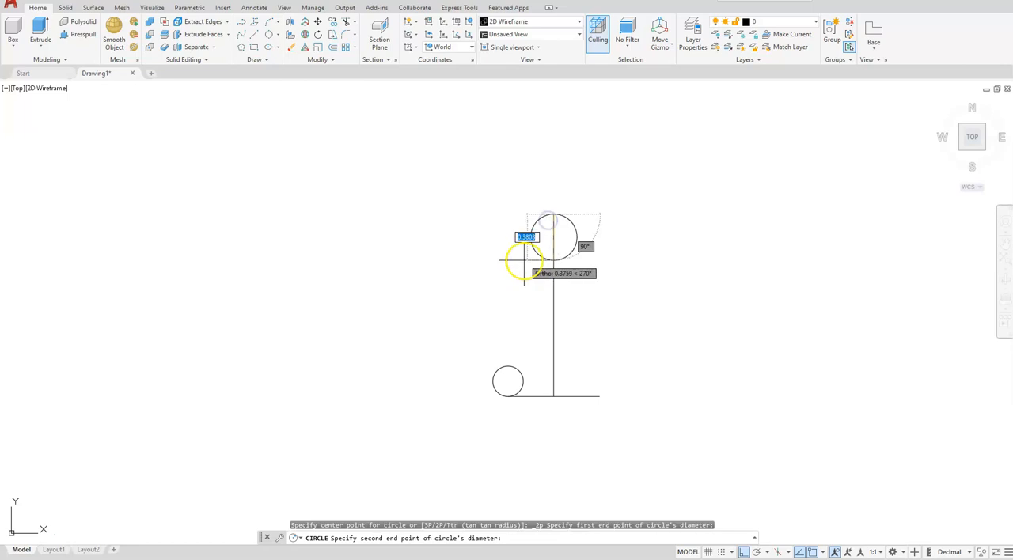
type(".")
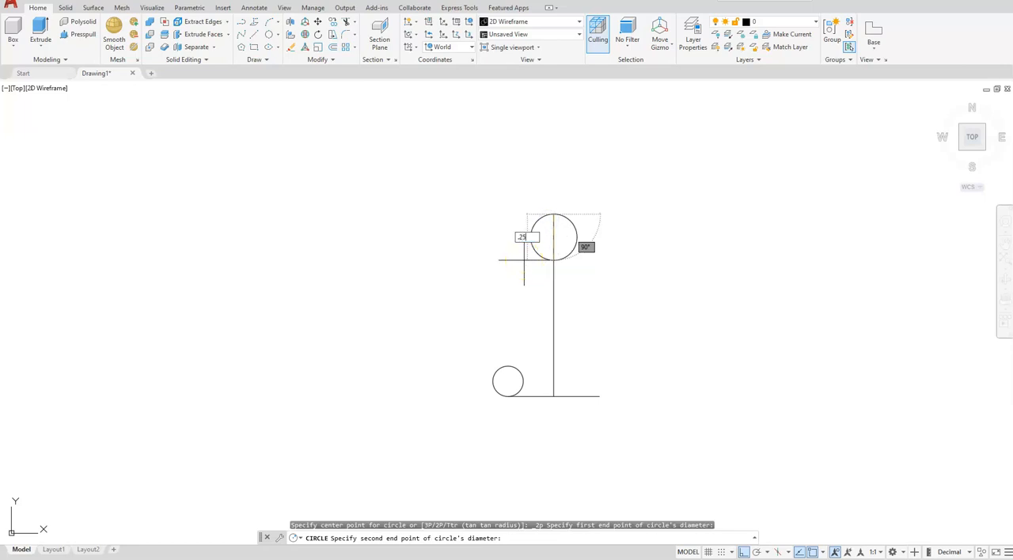
type("25")
key("Return")
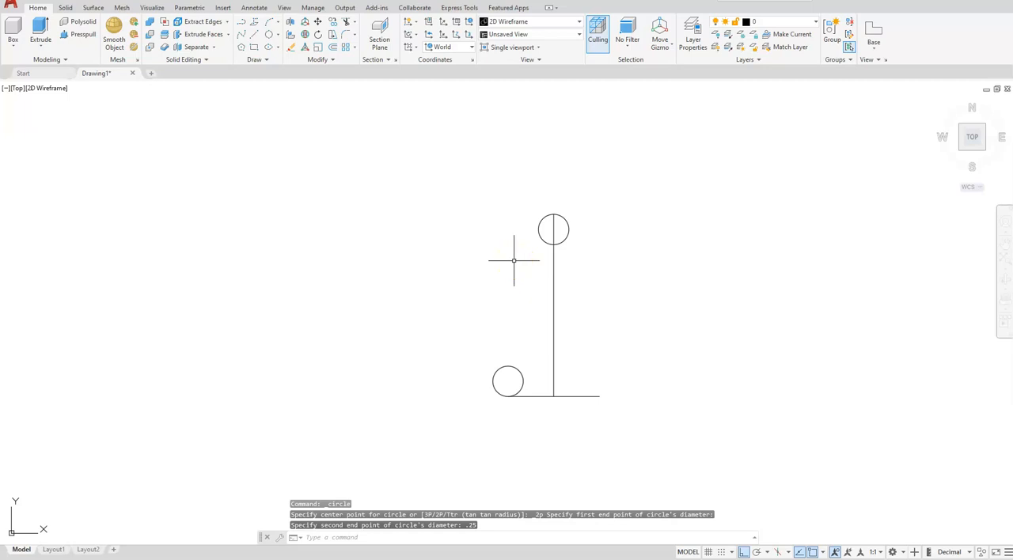
Step: Draw a vertical line about 1.1 units long downward from the left quadrant of the upper circle
type("l")
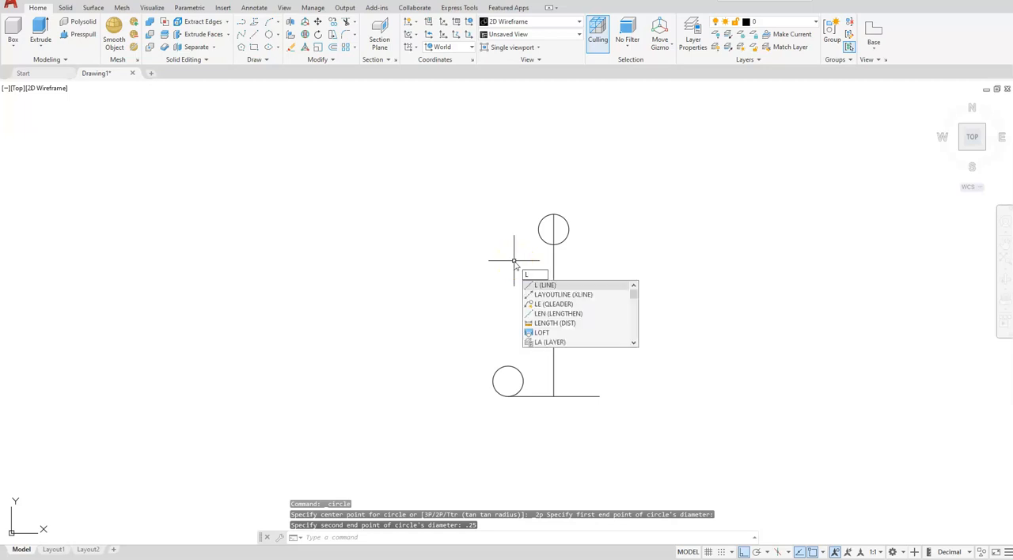
key("Return")
left_click(539, 229)
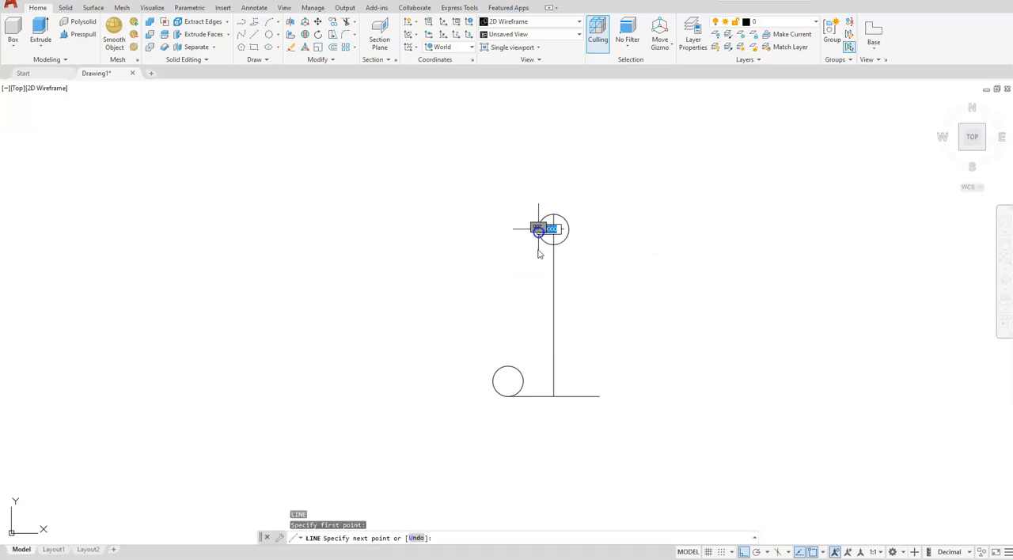
left_click(538, 364)
key("Escape")
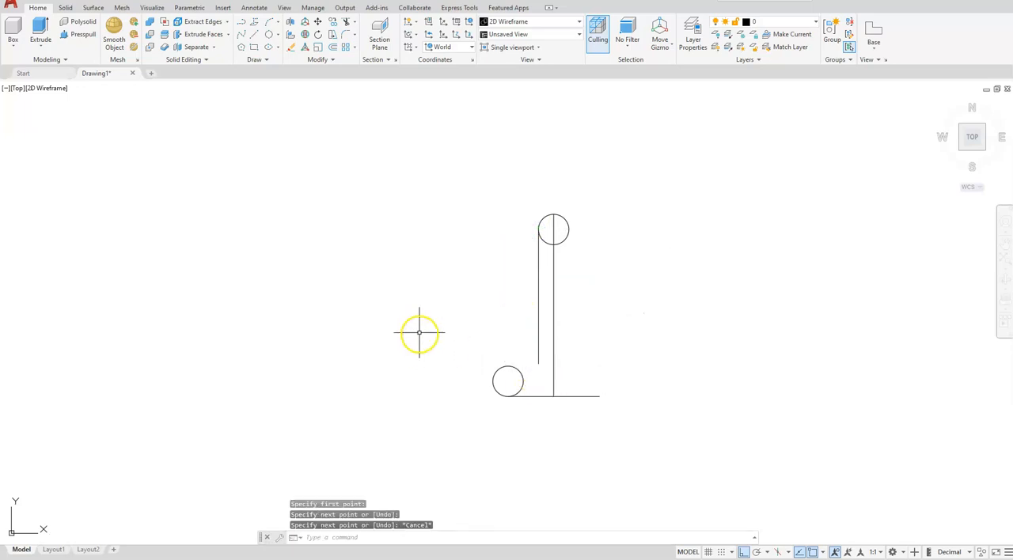
Step: Fillet the left vertical line to the top of the lower-left circle with a radius of 0.25
left_click(386, 95)
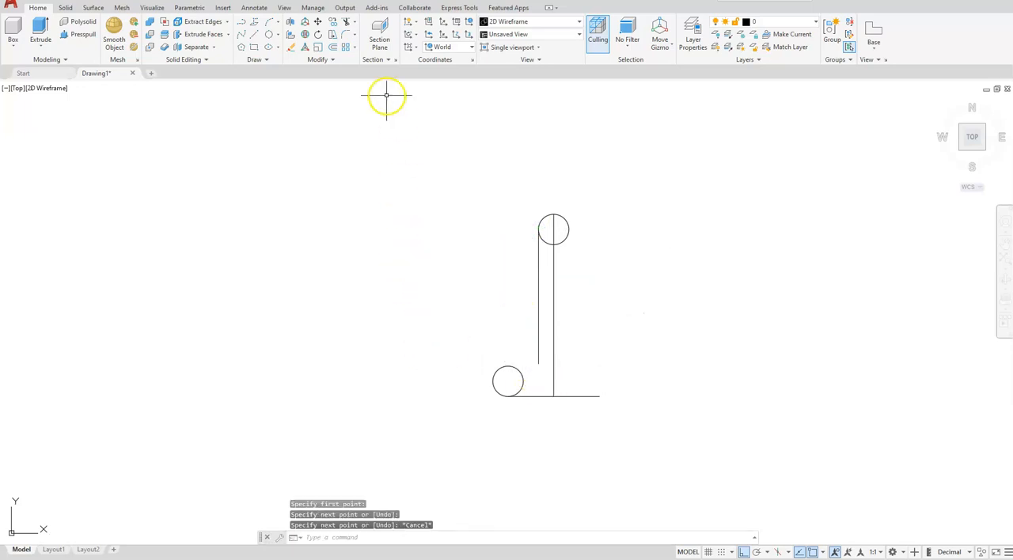
left_click(345, 36)
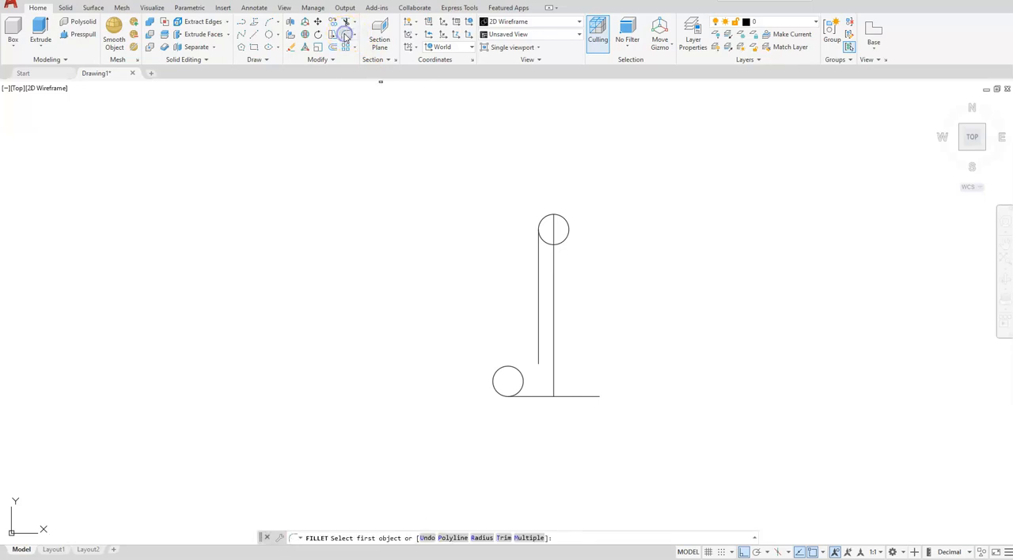
left_click(482, 538)
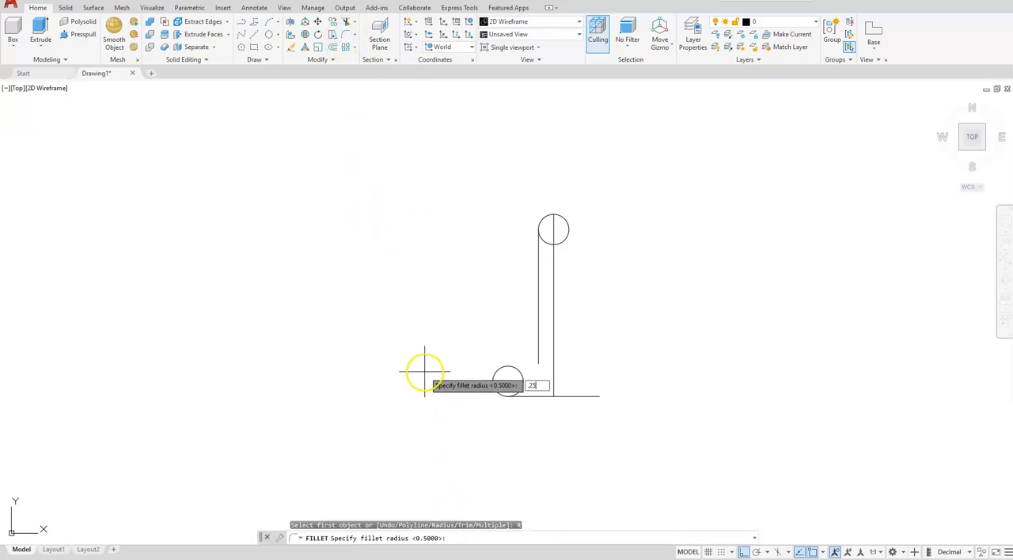
key("Return")
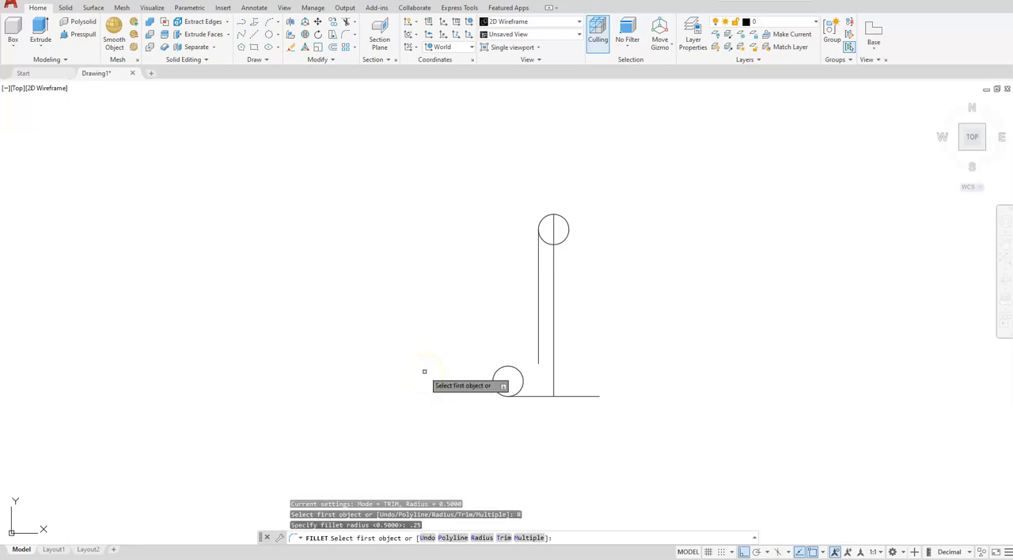
left_click(537, 281)
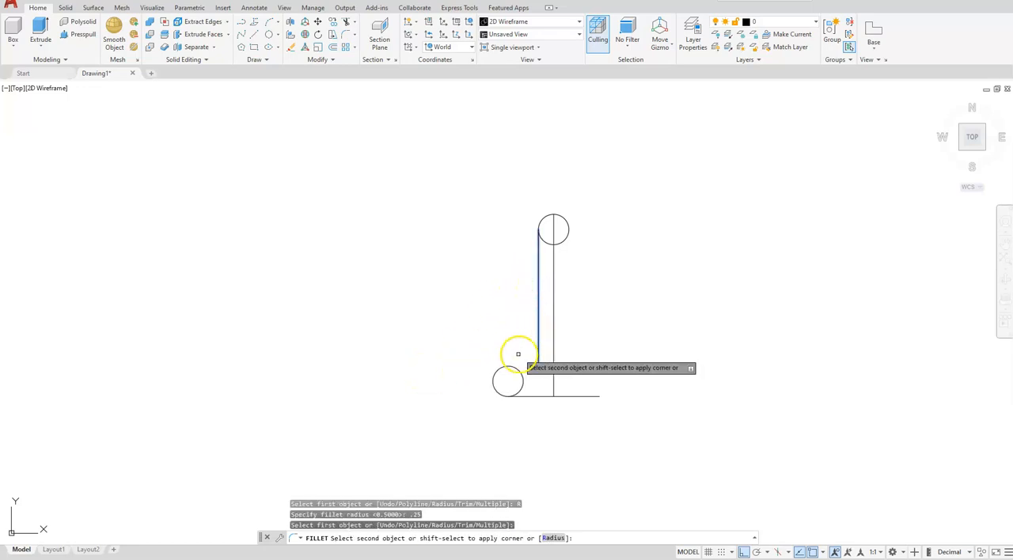
left_click(507, 368)
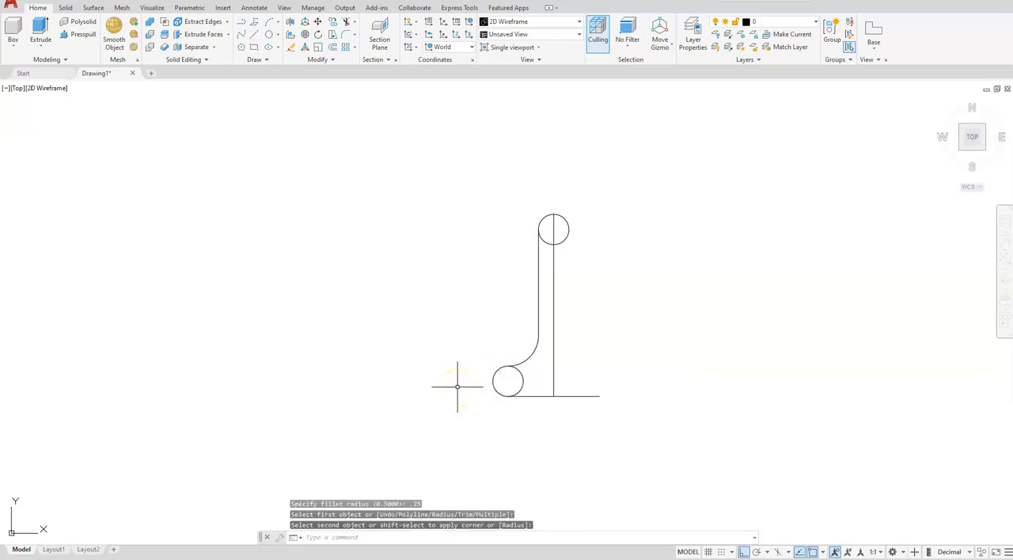
Step: Mirror the left vertical line, fillet arc and lower-left circle about the central vertical line, keeping the originals
left_click(324, 60)
left_click(345, 74)
left_click(543, 291)
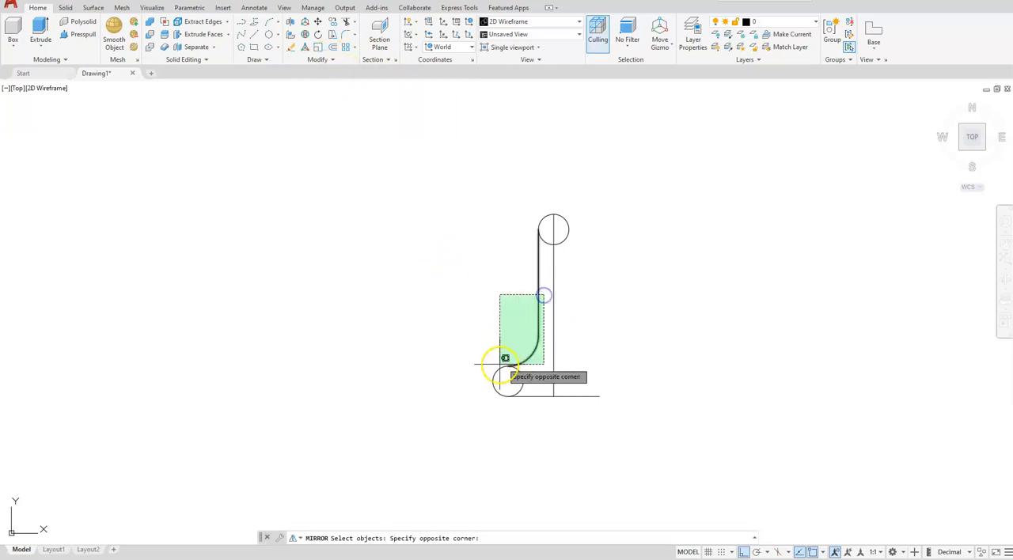
left_click(483, 383)
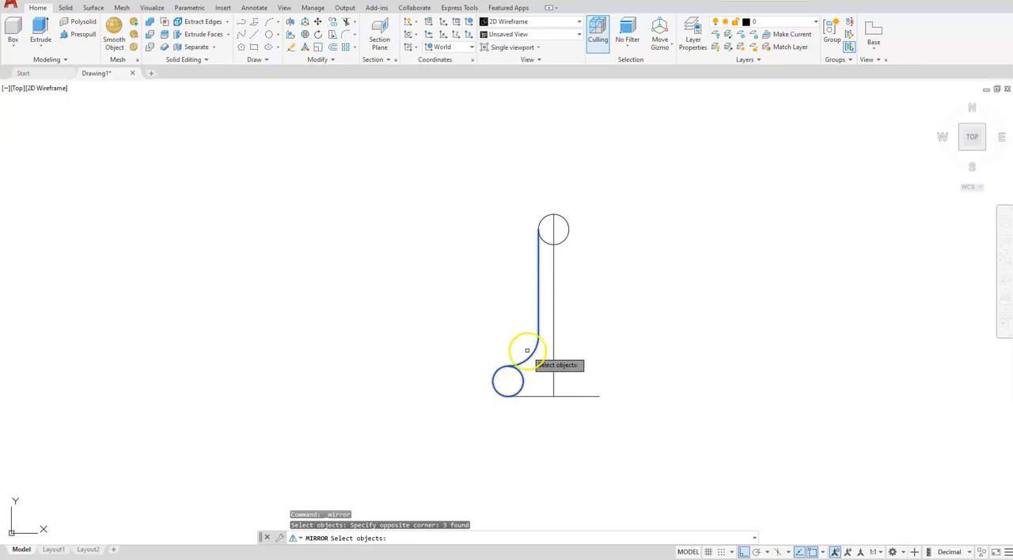
key("Return")
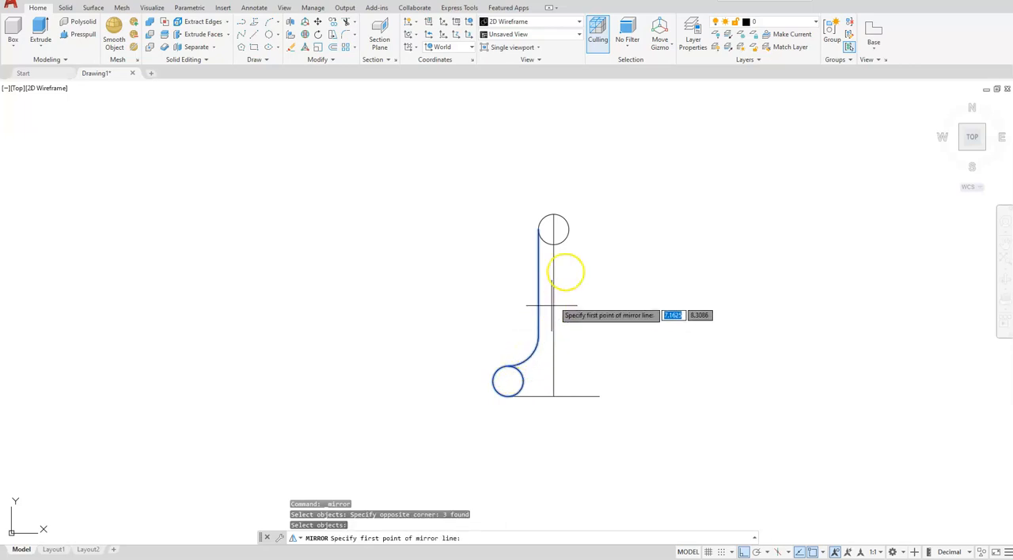
left_click(554, 213)
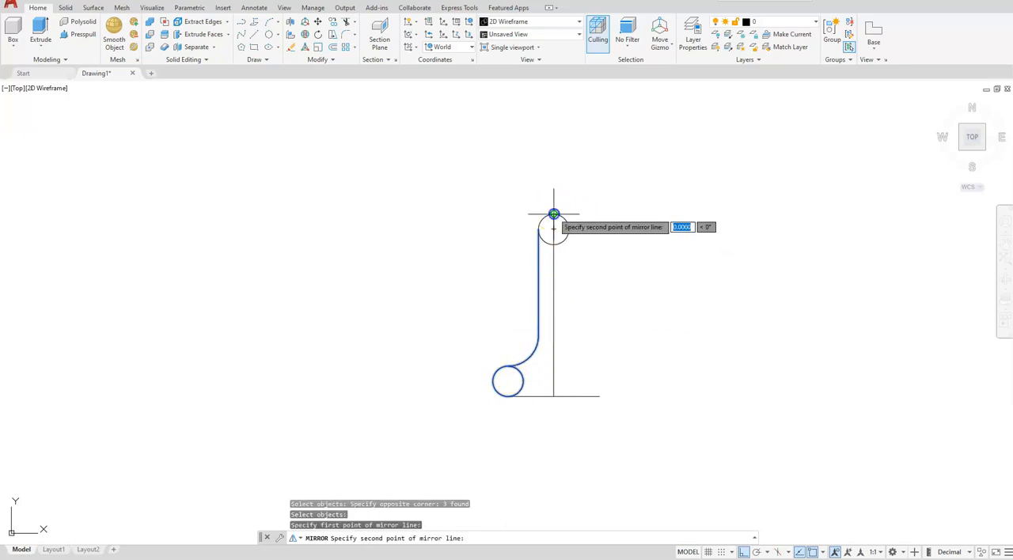
left_click(553, 395)
key("Return")
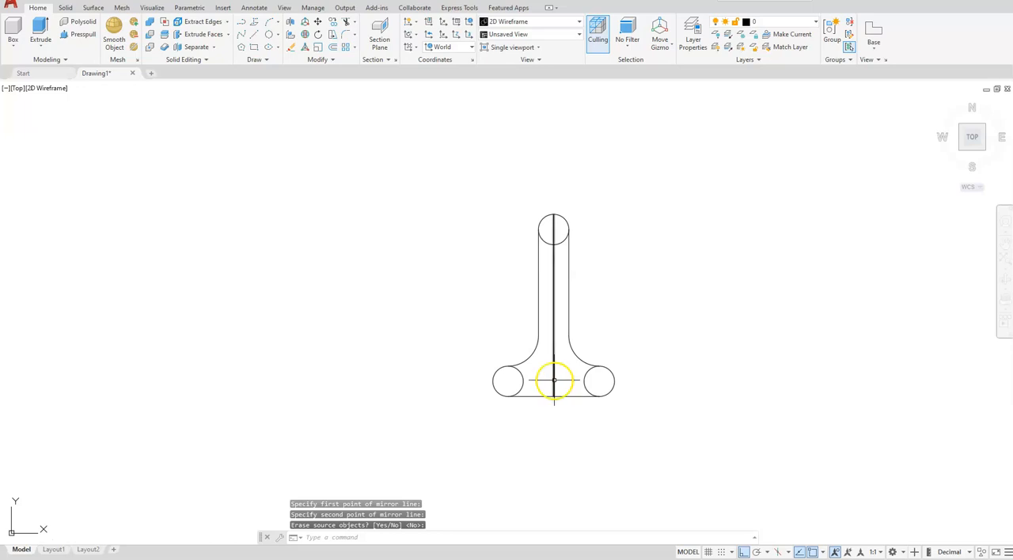
Step: Delete the central vertical line of the profile
key("Return")
left_click(553, 378)
key("Delete")
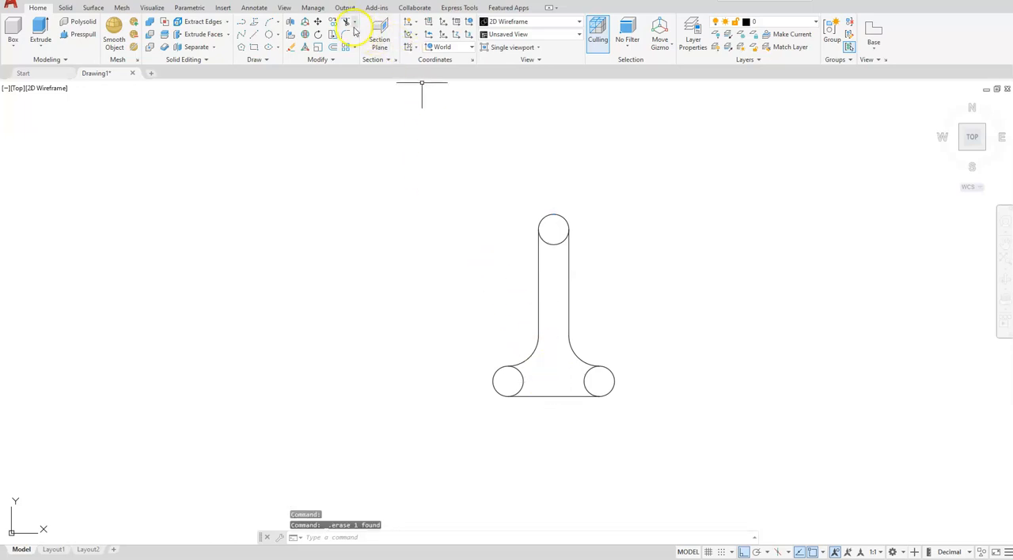
Step: Trim away the inner arcs of the upper, lower-left and lower-right circles so only the outer contour remains
left_click(545, 240)
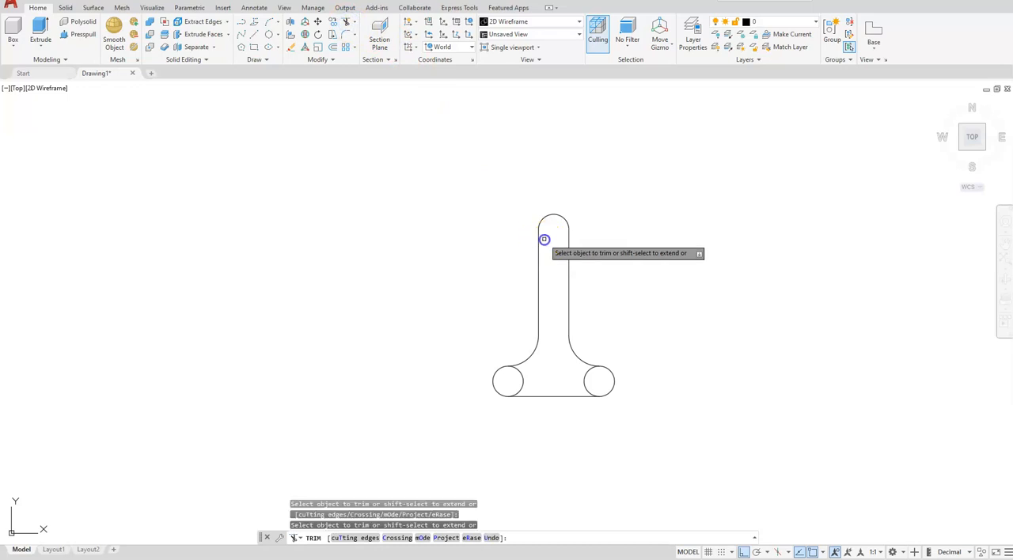
left_click(525, 370)
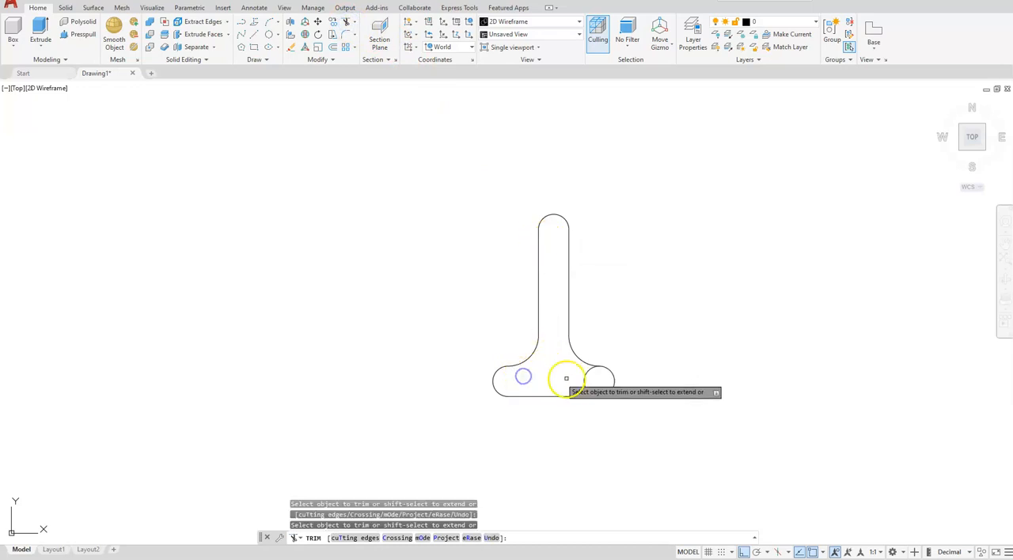
left_click(583, 381)
key("Escape")
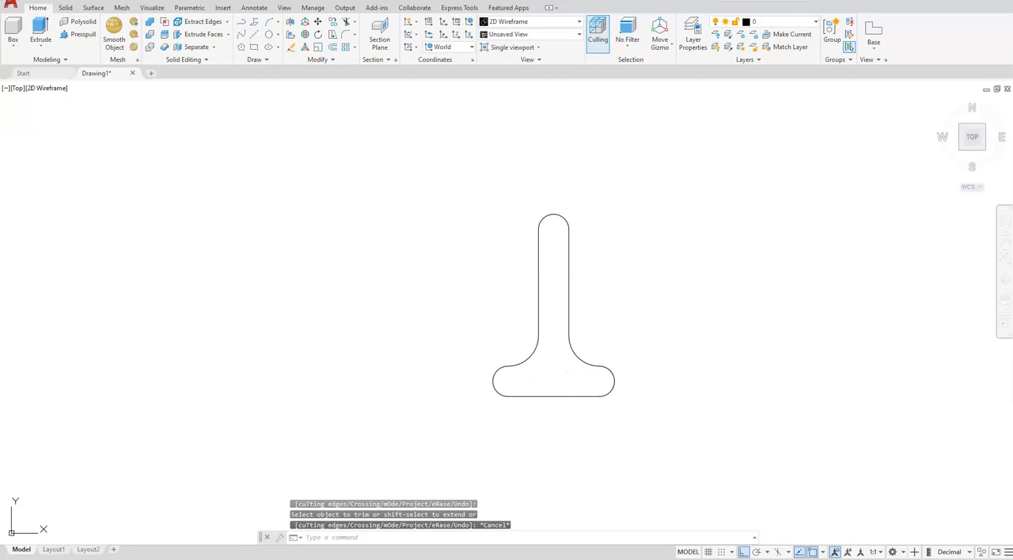
Step: Join all lines and arcs of the inverted-T outline into one polyline
left_click(319, 61)
left_click(329, 92)
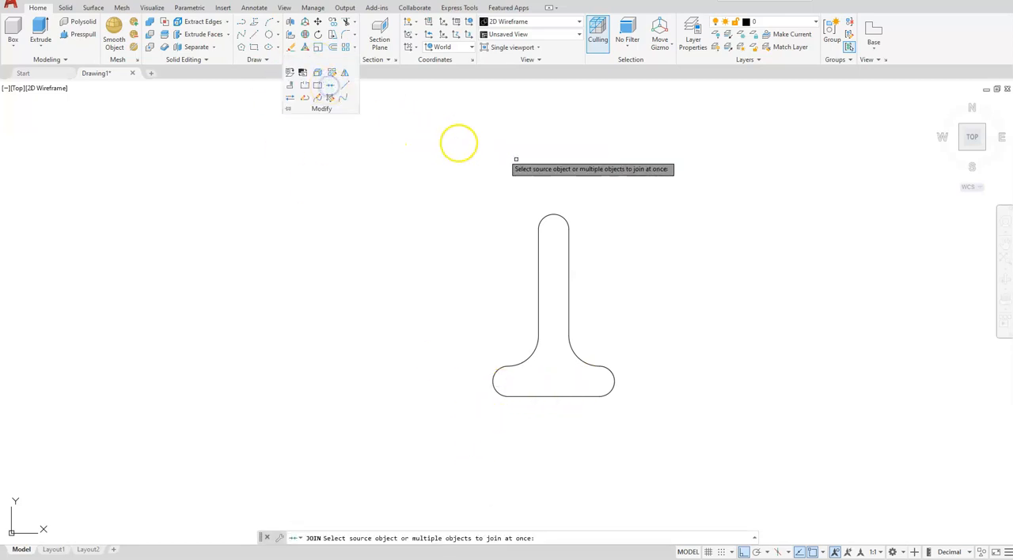
left_click(670, 185)
left_click(478, 439)
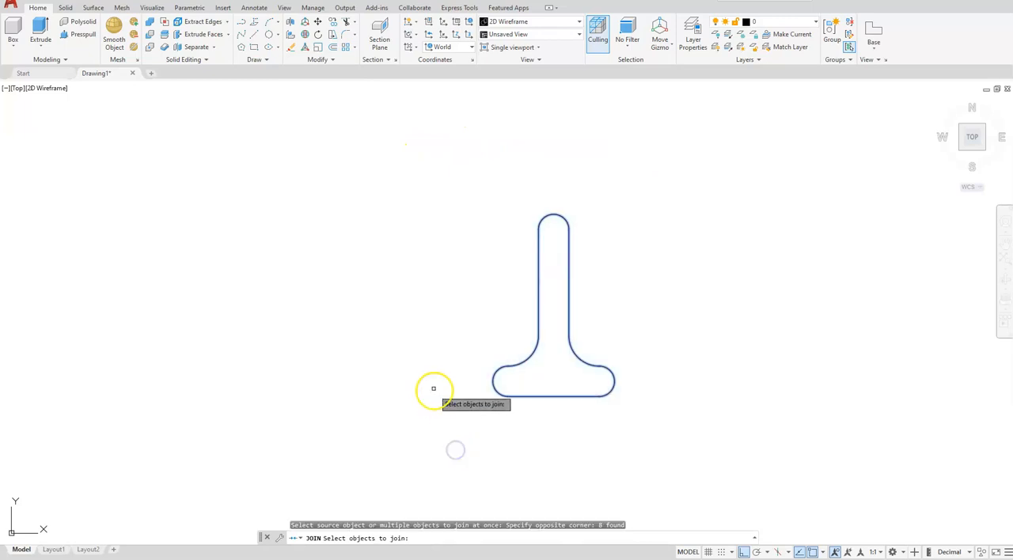
key("Return")
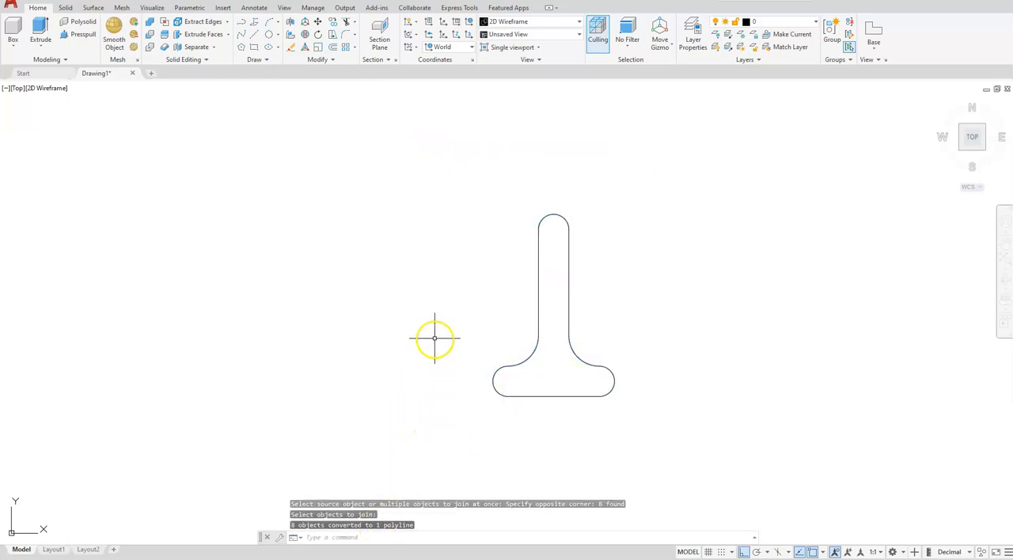
Step: Copy the joined profile three times horizontally to its right, forming a row of four separate profiles
scroll(435, 332, "down", 2)
mouse_move(549, 330)
middle_mouse_down()
mouse_move(486, 346)
mouse_move(387, 339)
middle_mouse_up()
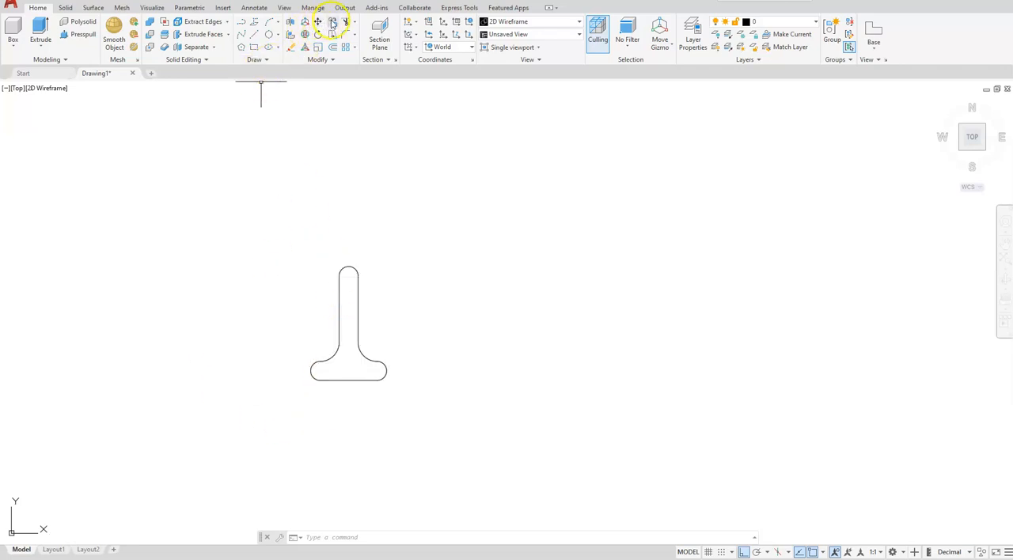
left_click(338, 320)
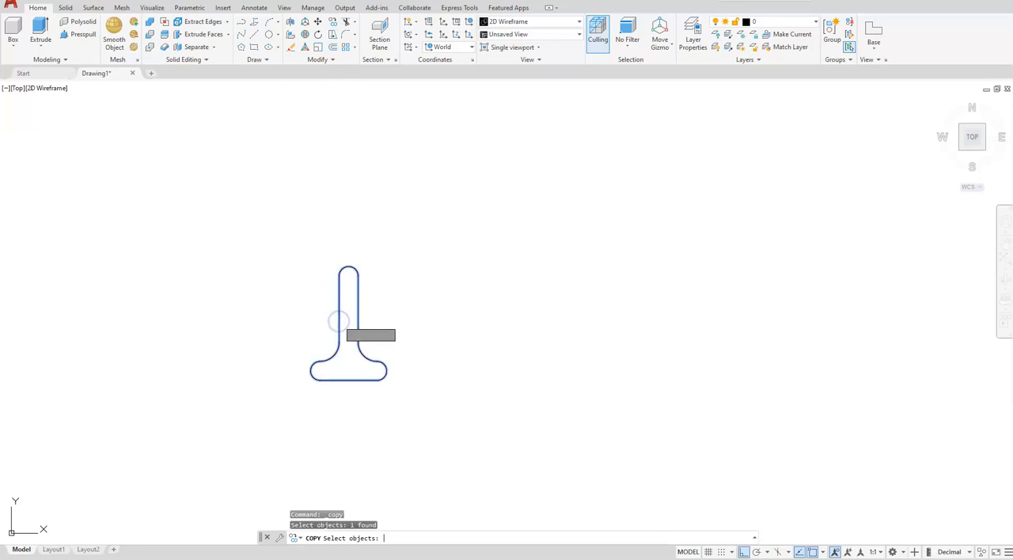
key("Return")
left_click(346, 198)
left_click(455, 182)
left_click(555, 181)
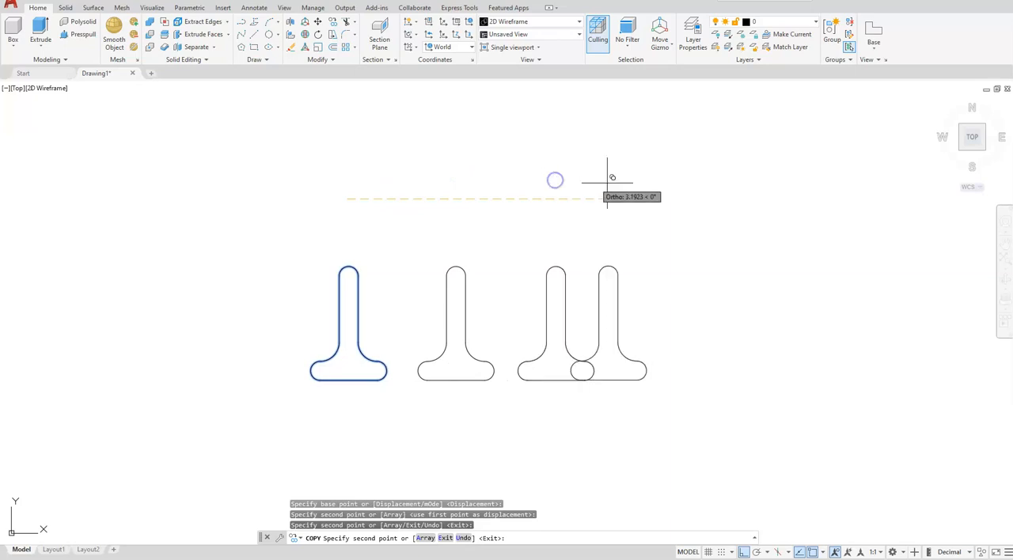
left_click(654, 182)
key("Escape")
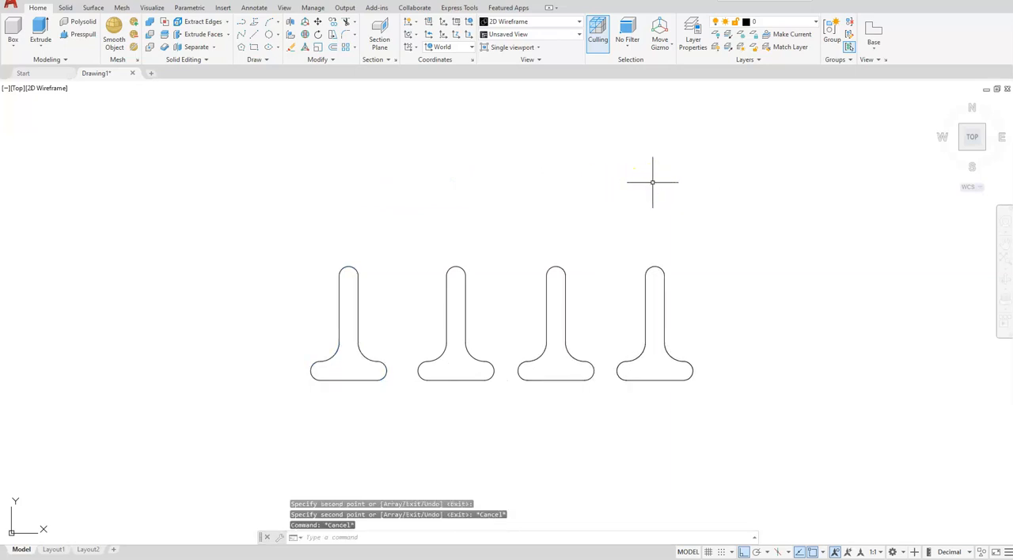
key("Escape")
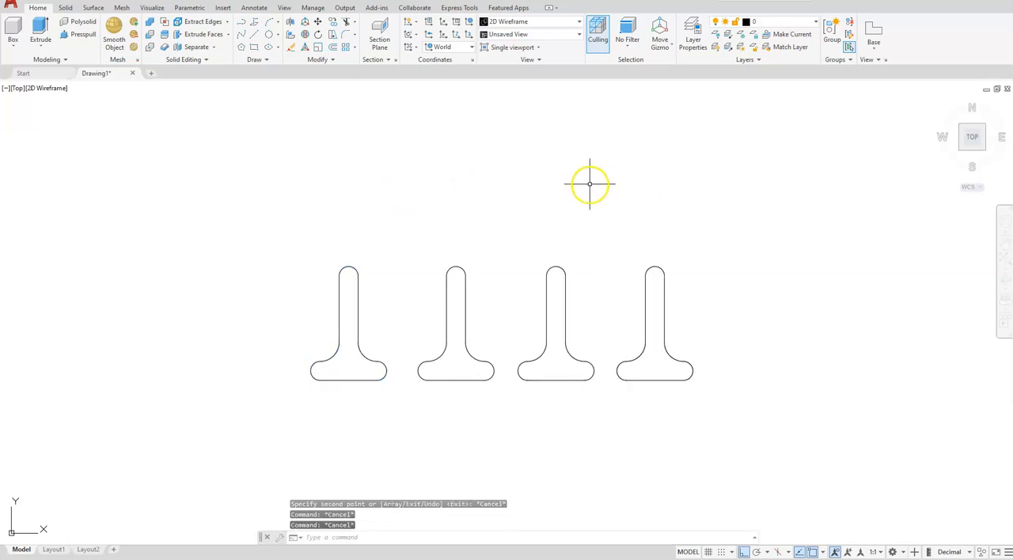
Step: Stretch the upper ends of the three copied profiles straight down by 0.25
left_click(332, 34)
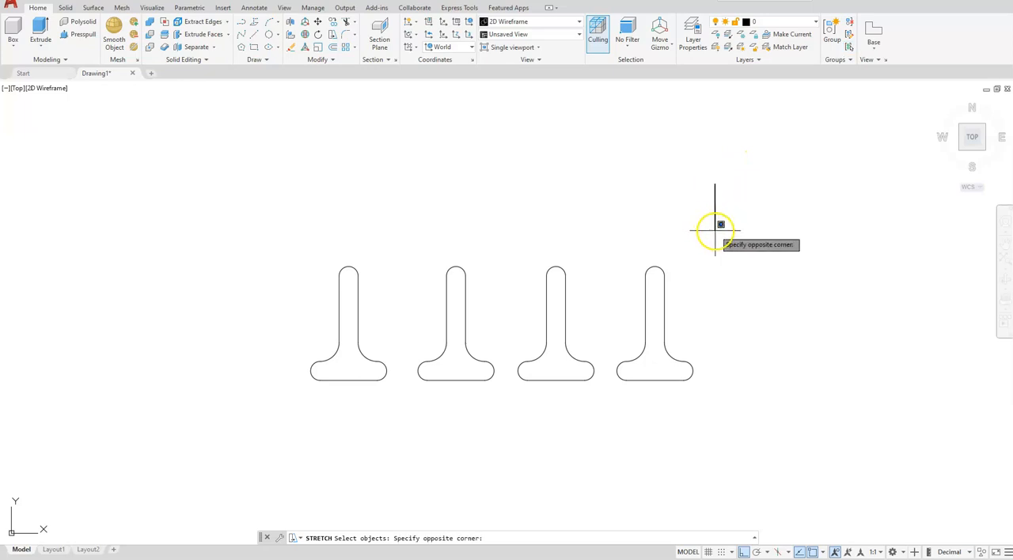
left_click(417, 313)
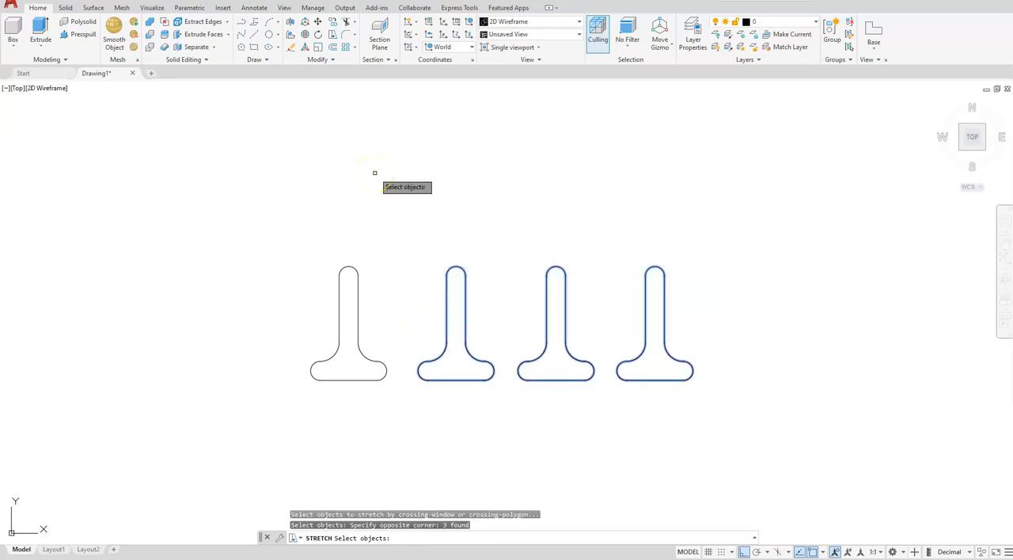
key("Return")
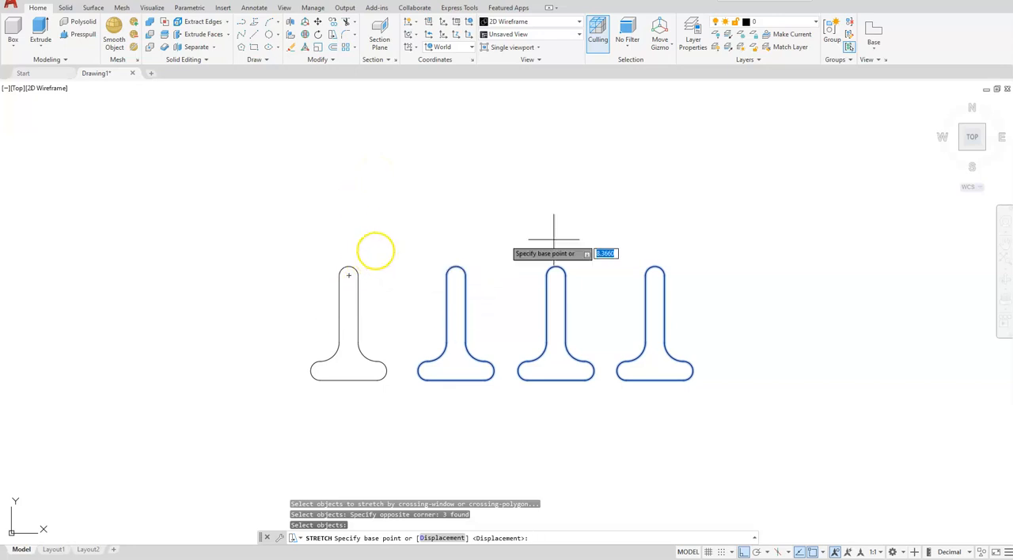
left_click(746, 211)
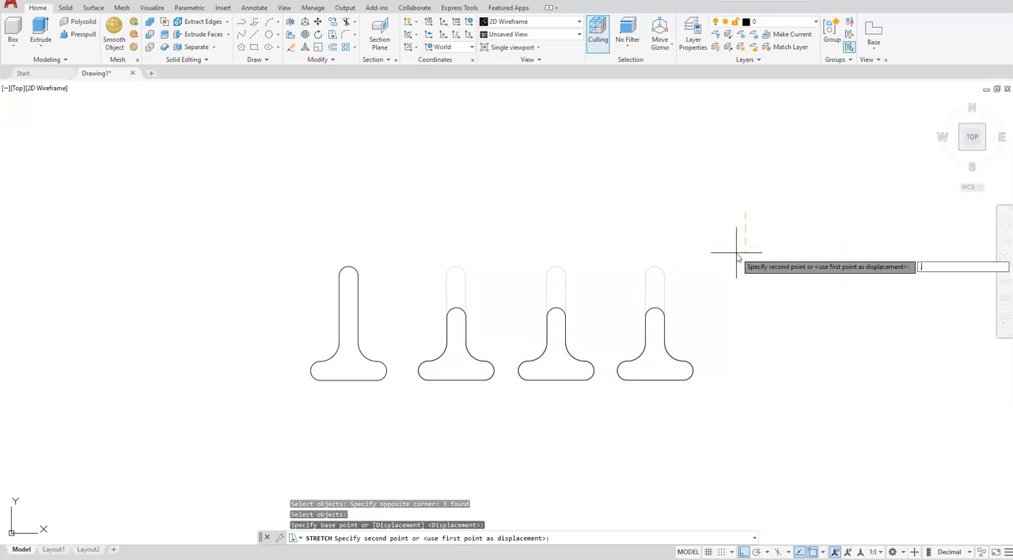
key("Return")
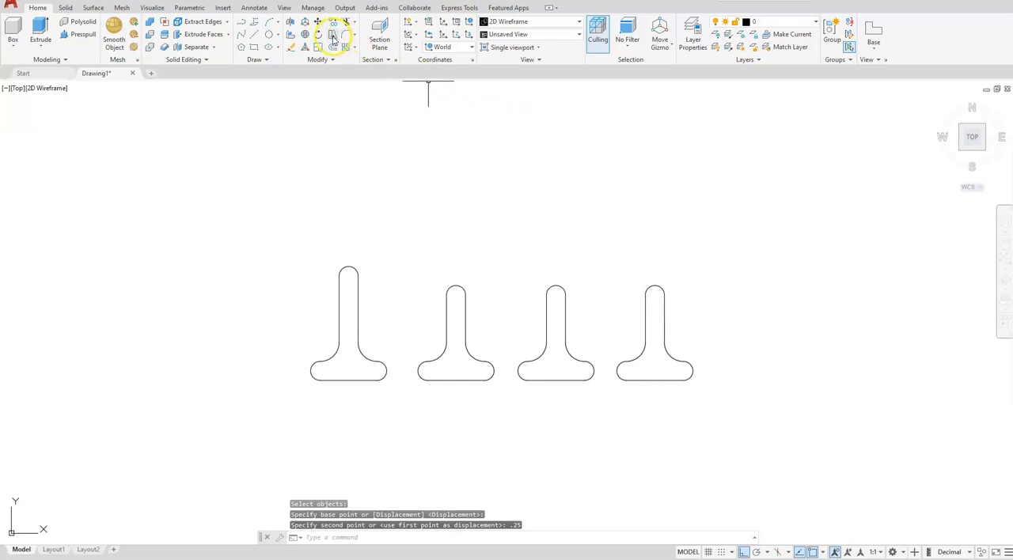
Step: Stretch the upper ends of the third and fourth profiles straight down by another 0.25
key("Return")
left_click(739, 197)
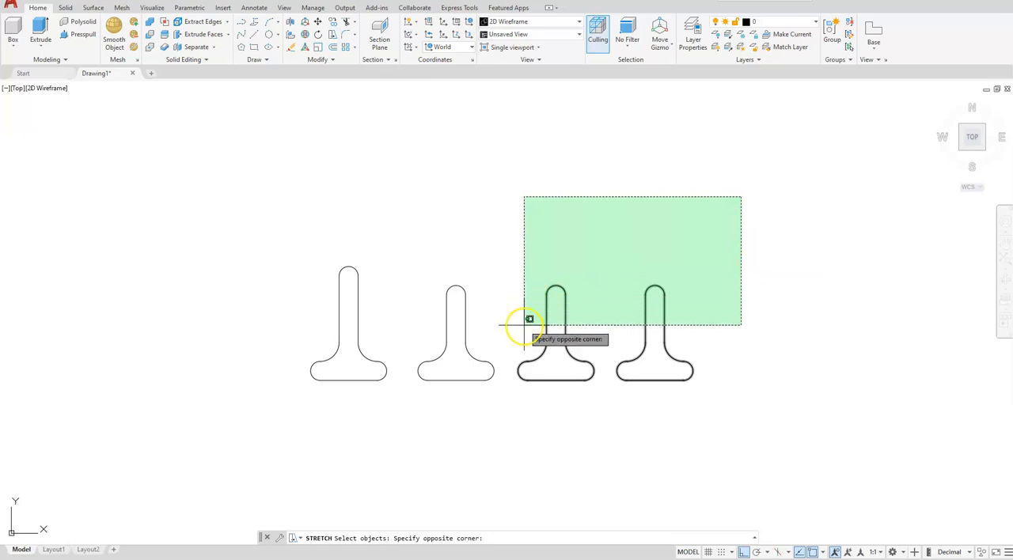
left_click(524, 316)
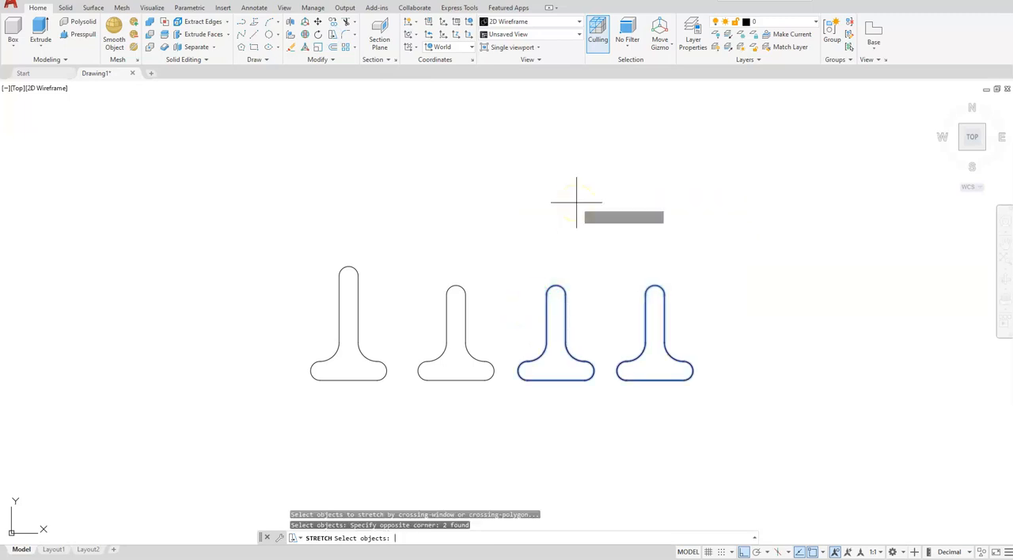
key("Return")
left_click(730, 221)
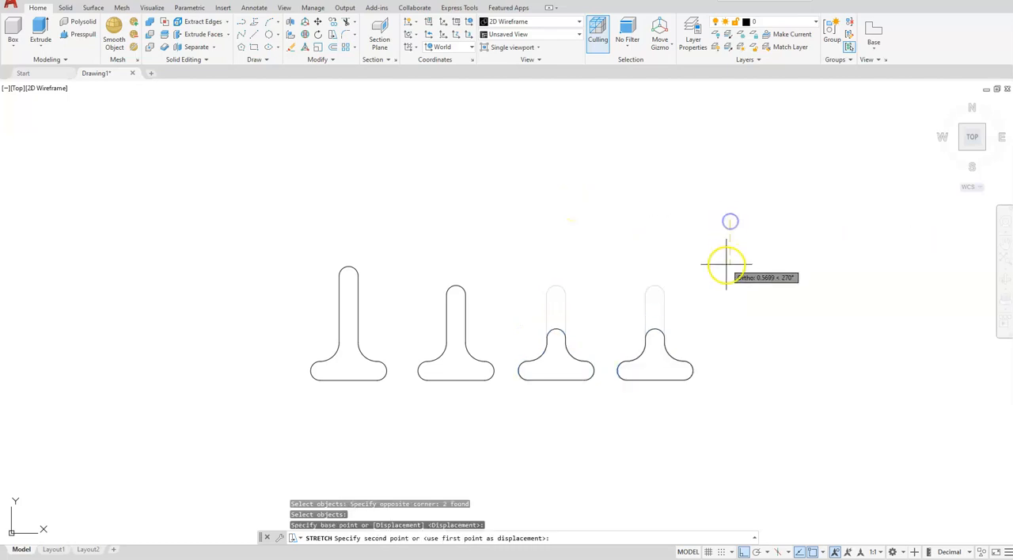
type(".25")
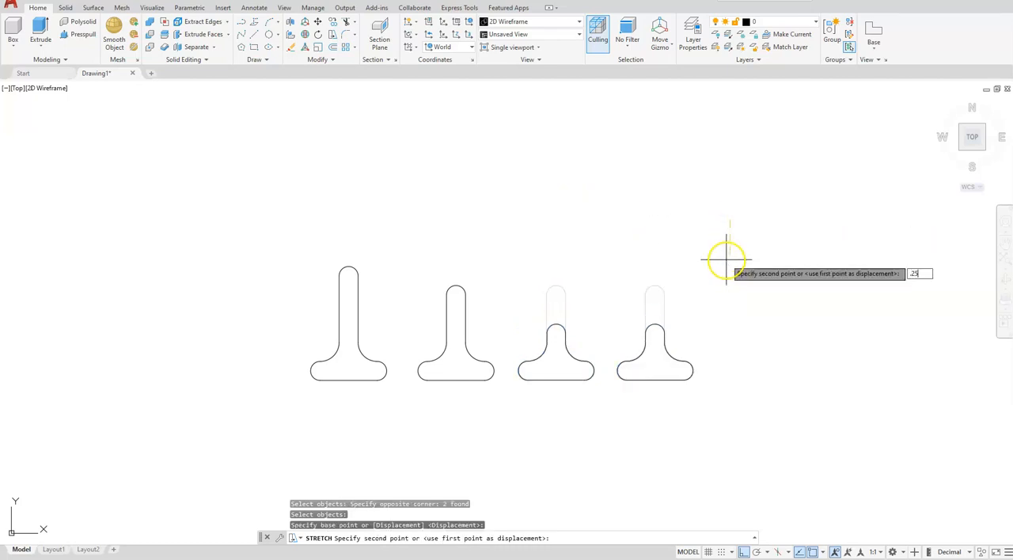
key("Return")
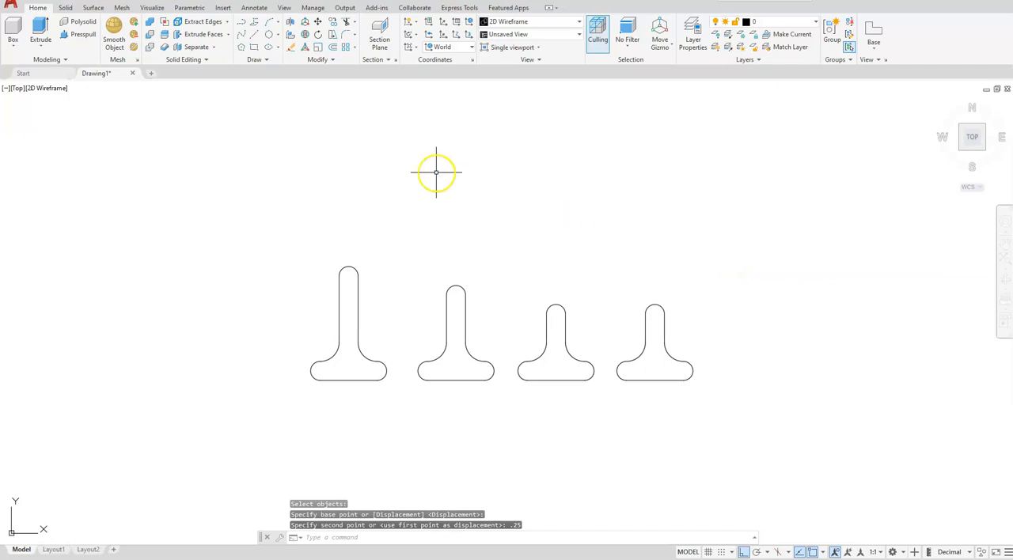
Step: Stretch the upper end of the rightmost profile straight down by another 0.25
left_click(332, 34)
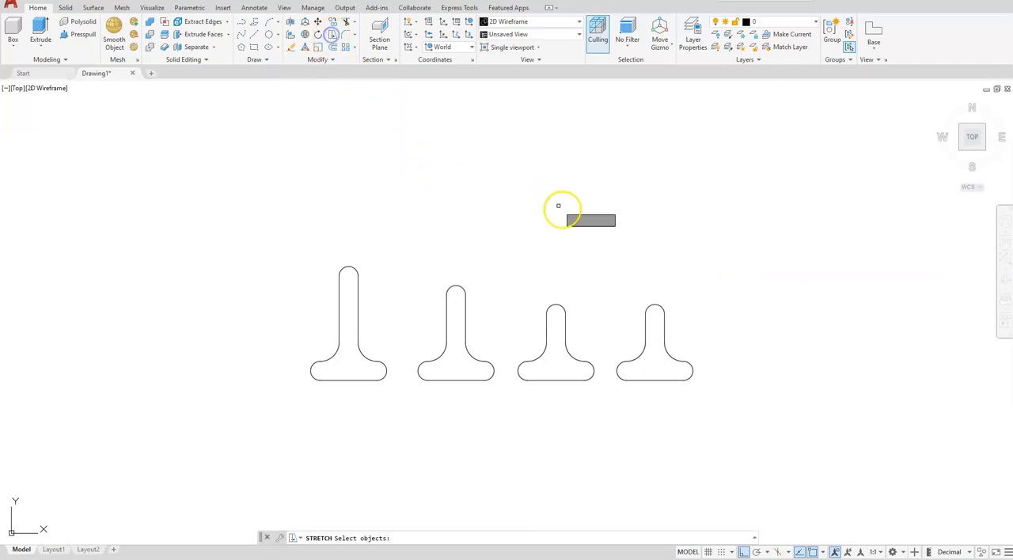
left_click(692, 281)
left_click(619, 329)
key("Return")
left_click(752, 227)
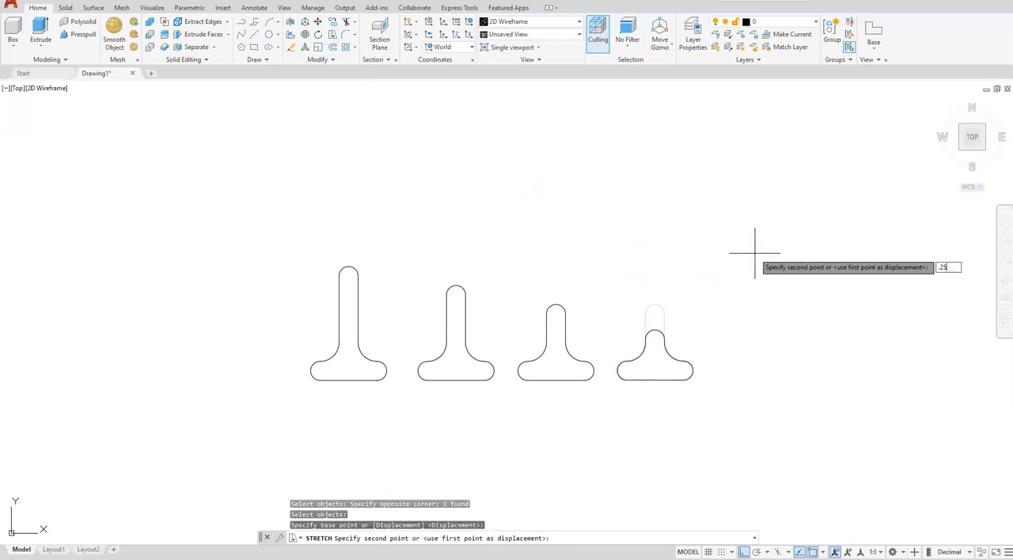
key("Return")
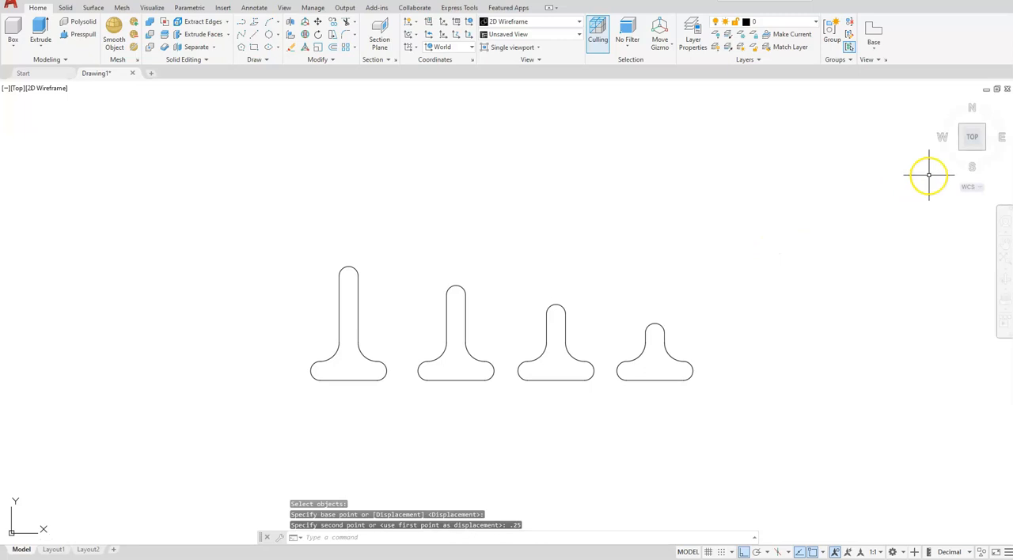
Step: Show the drawing in a southwest isometric view with the Wireframe visual style
left_click(961, 151)
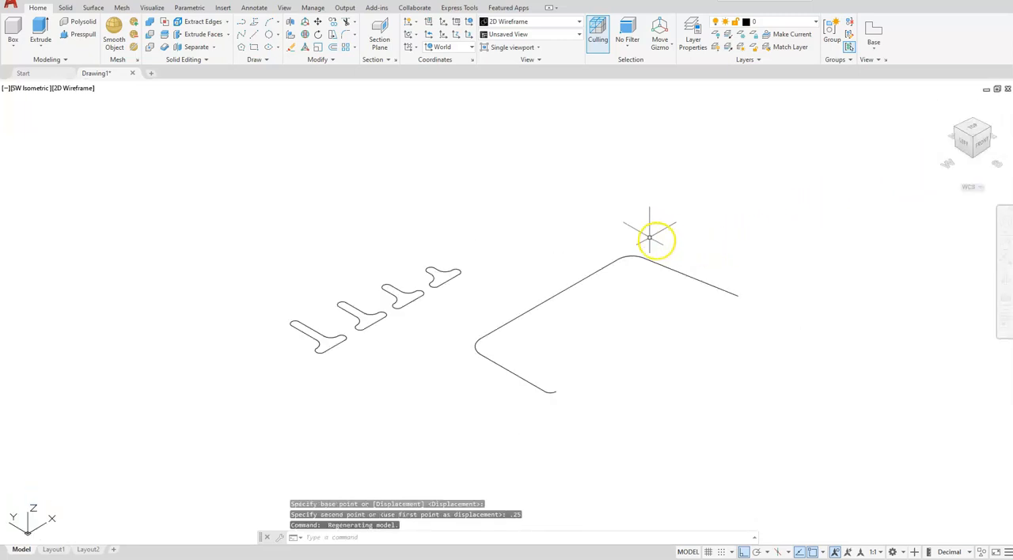
middle_click_drag(574, 296, 612, 331)
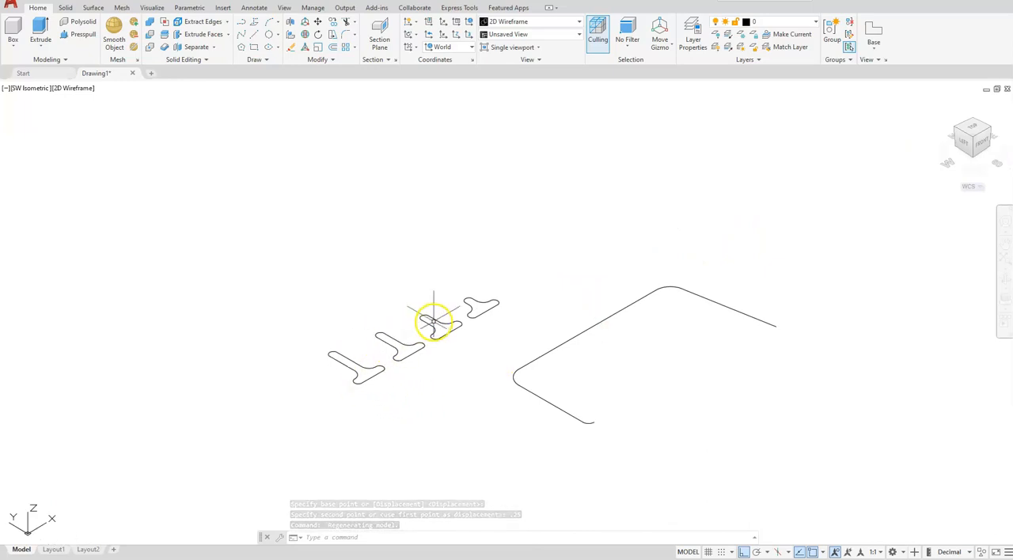
middle_click_drag(531, 409, 632, 432)
middle_click_drag(485, 428, 447, 420)
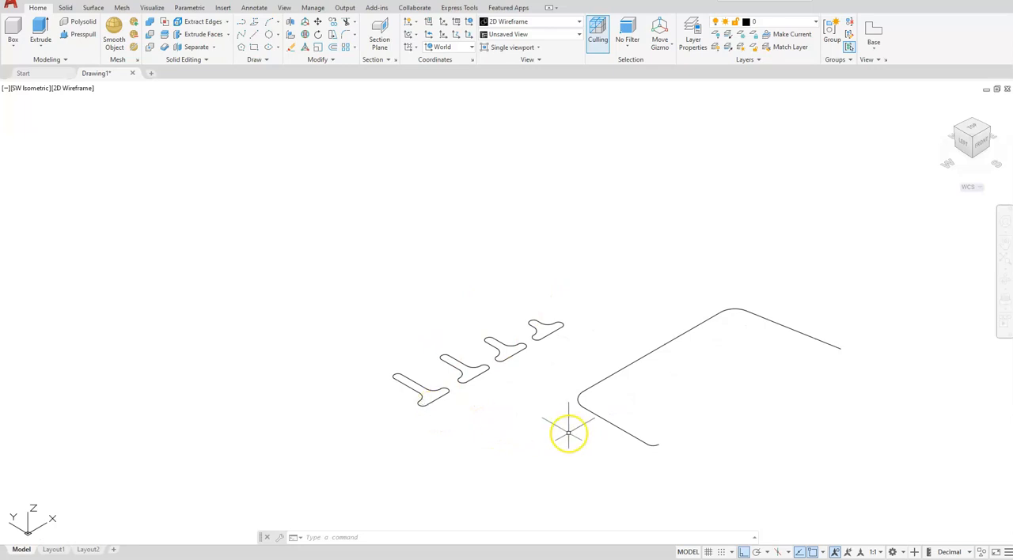
scroll(432, 406, "up", 2)
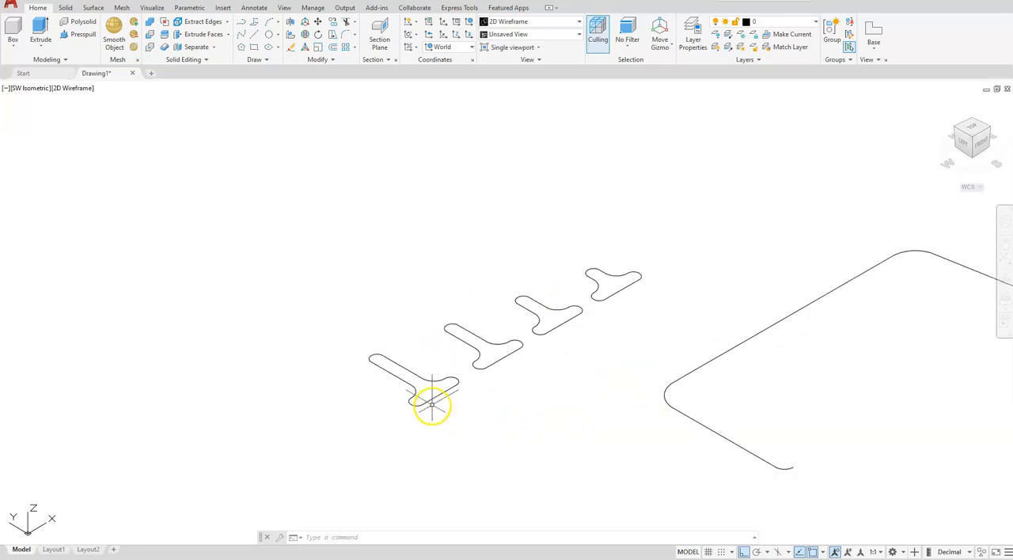
left_click(432, 402)
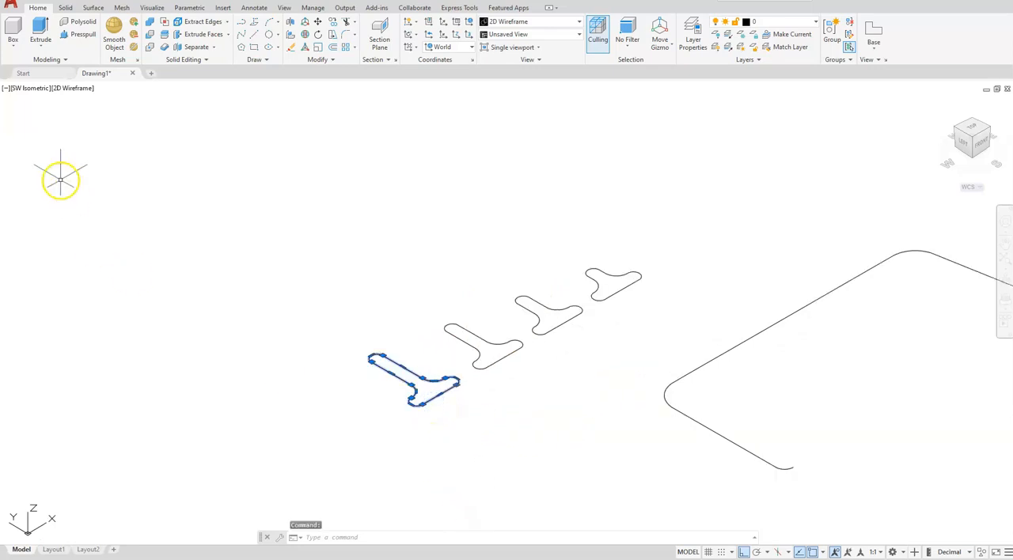
left_click(70, 89)
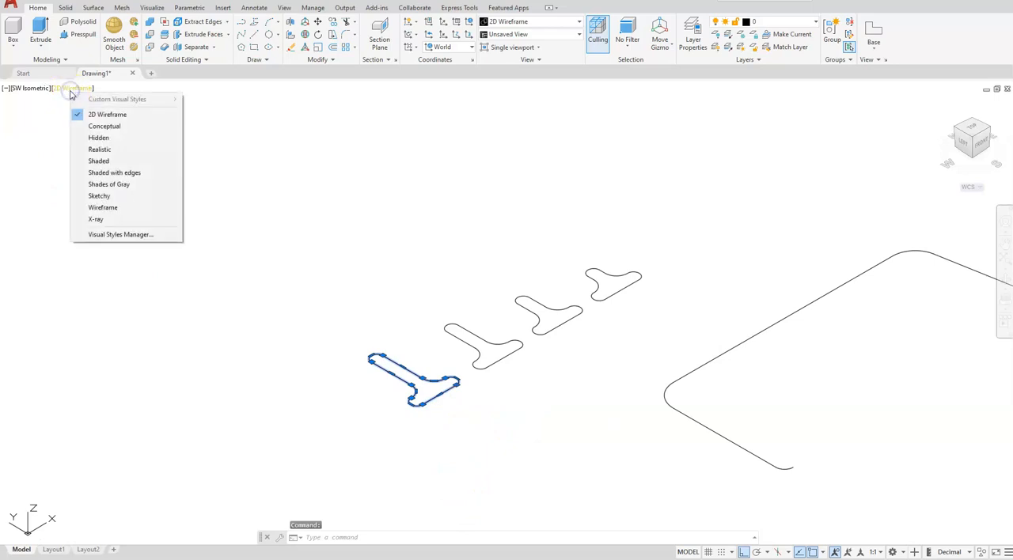
left_click(100, 208)
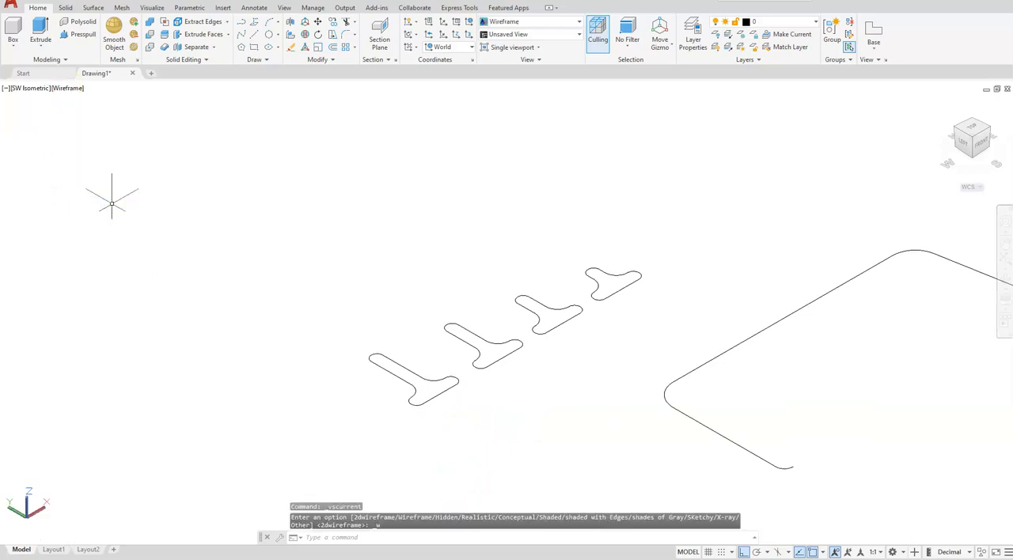
Step: Rotate the tallest profile 90° about the Y axis with the Rotate Gizmo so its base stands vertical
left_click(660, 44)
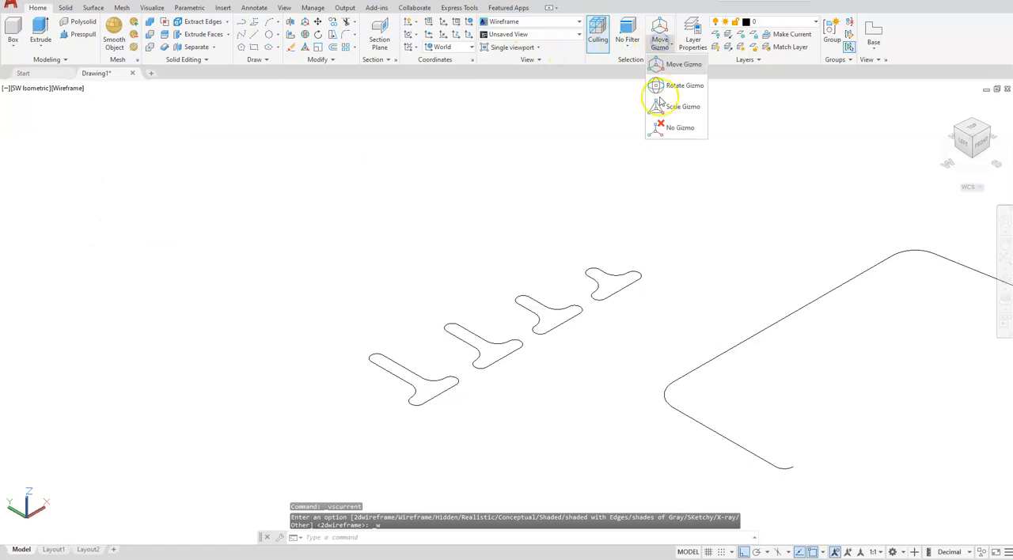
left_click(661, 85)
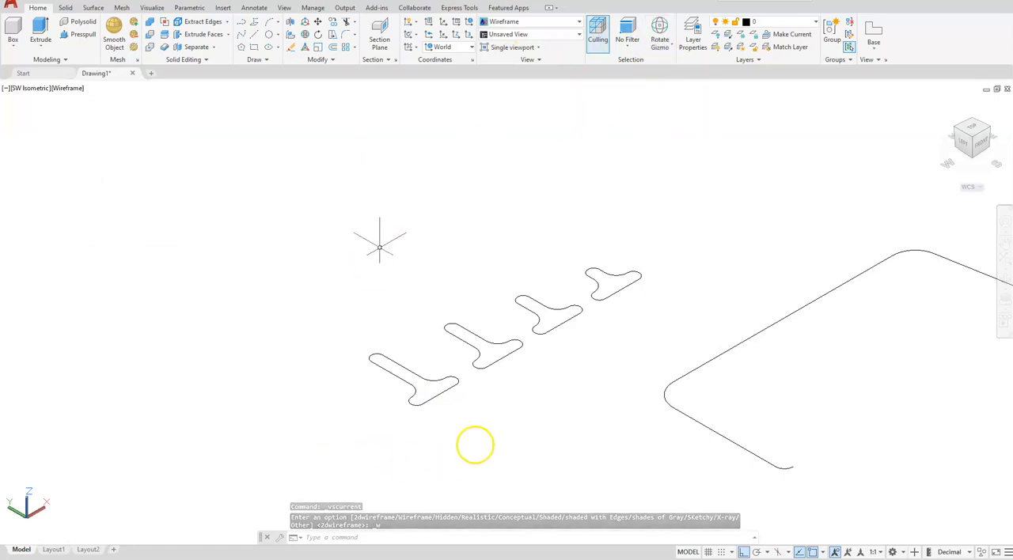
left_click(440, 395)
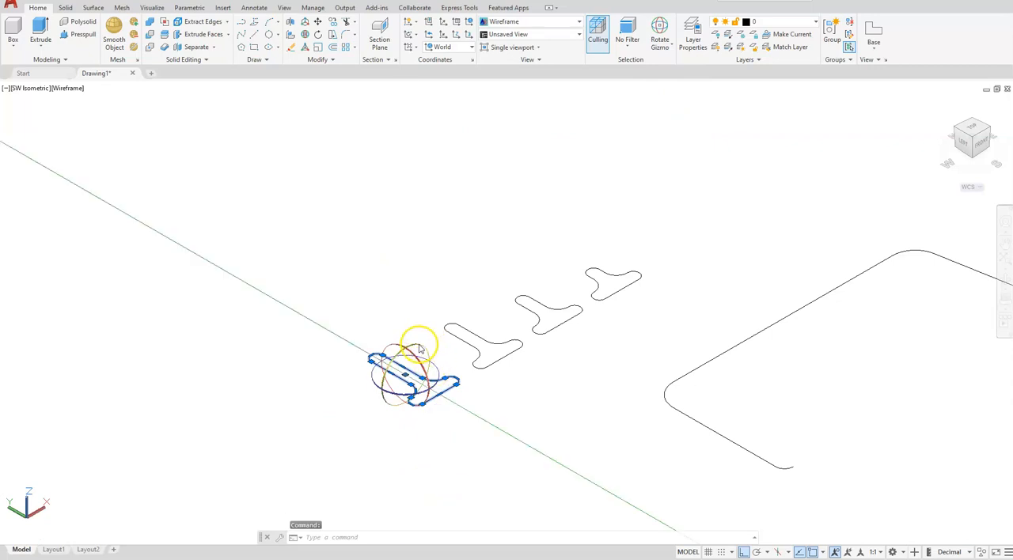
left_click_drag(420, 349, 379, 236)
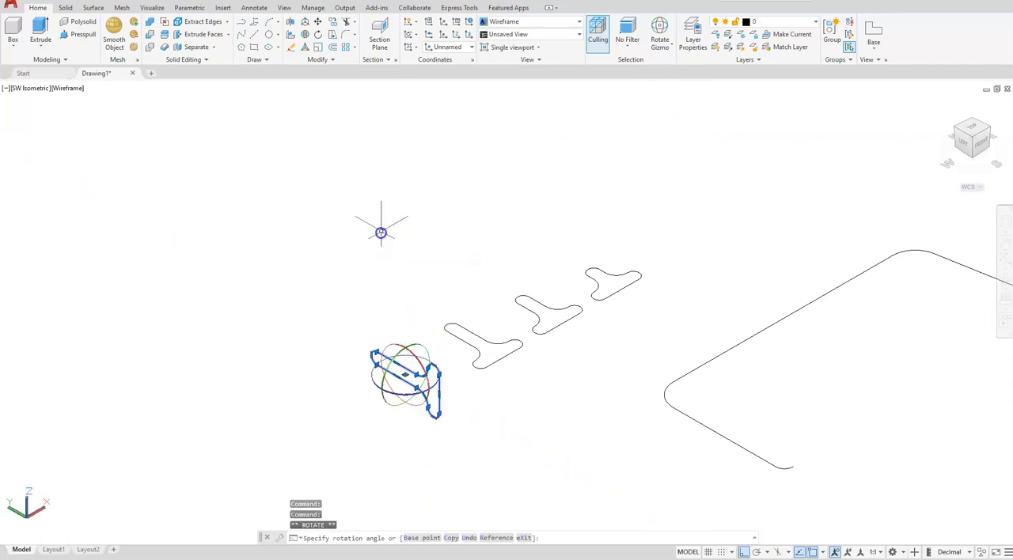
key("Escape")
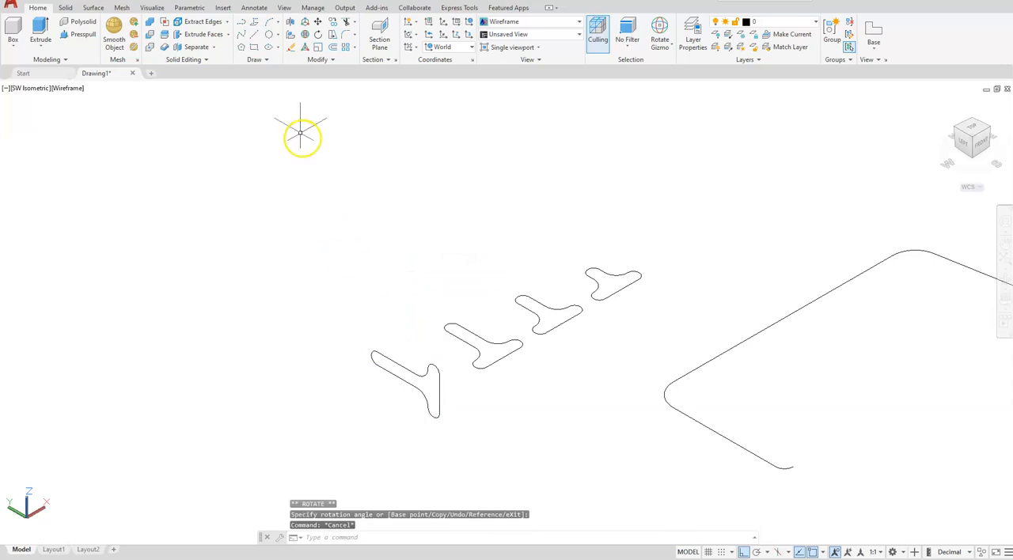
Step: Move the rotated tallest profile from the midpoint of its base edge to the midpoint of the path's long straight segment
left_click(318, 24)
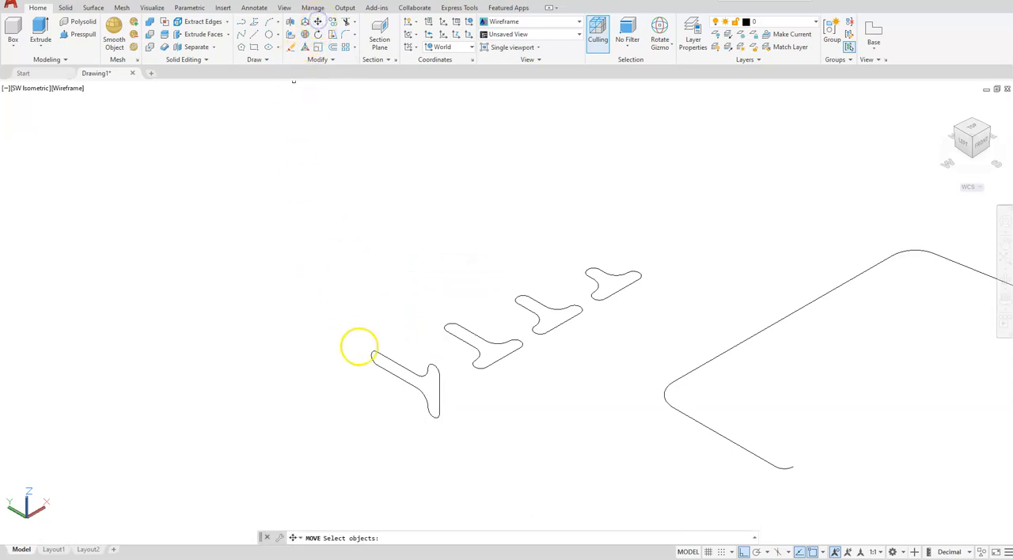
left_click(393, 375)
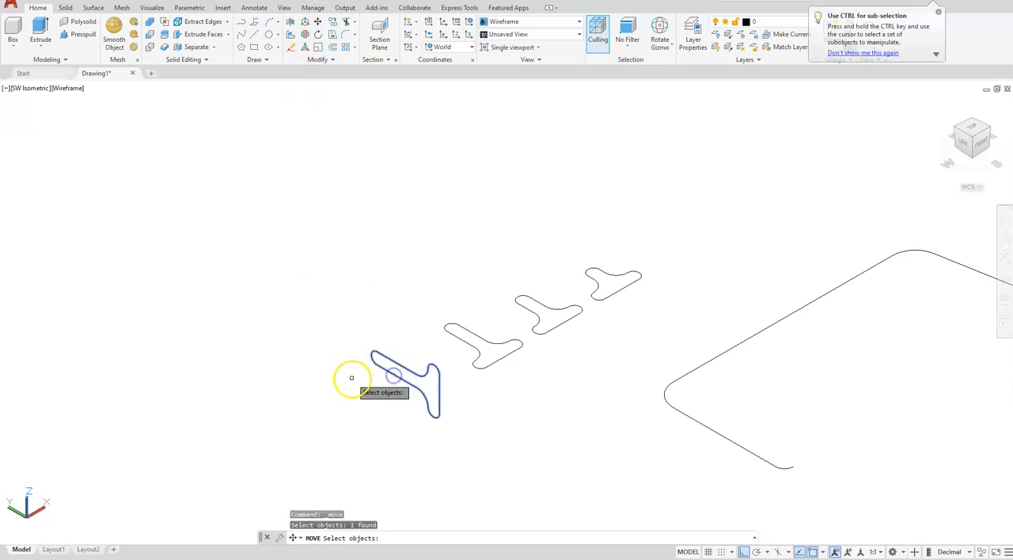
key("Return")
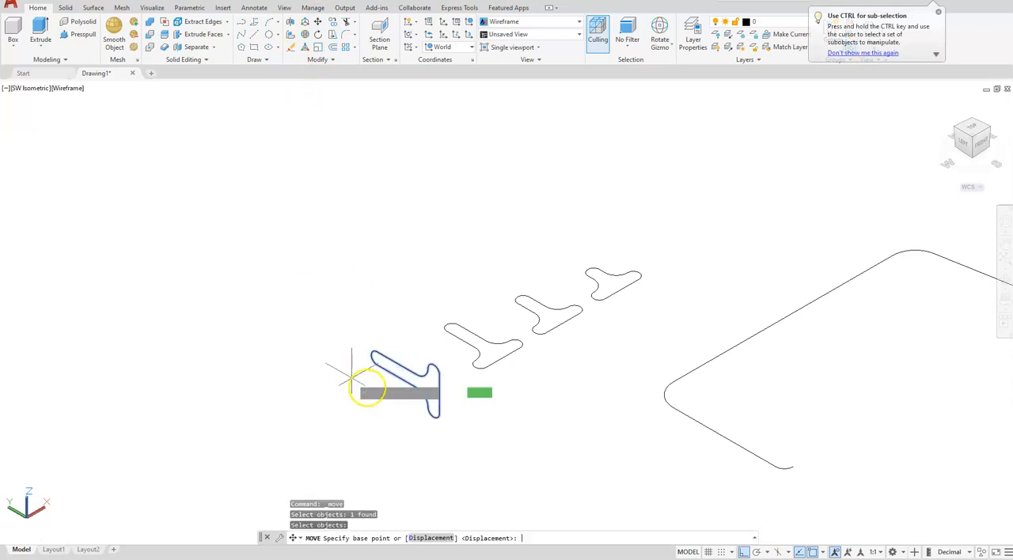
left_click(438, 393)
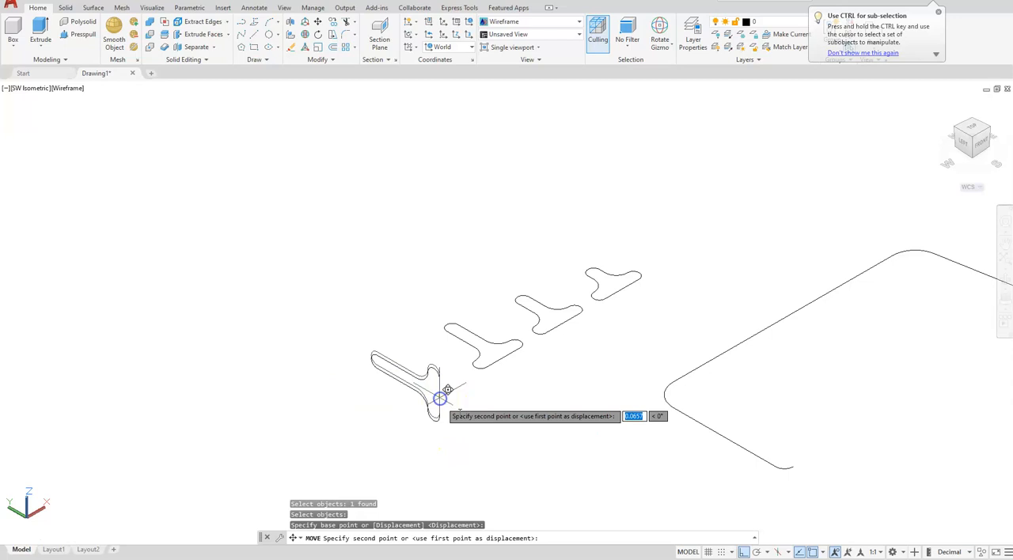
left_click(783, 317)
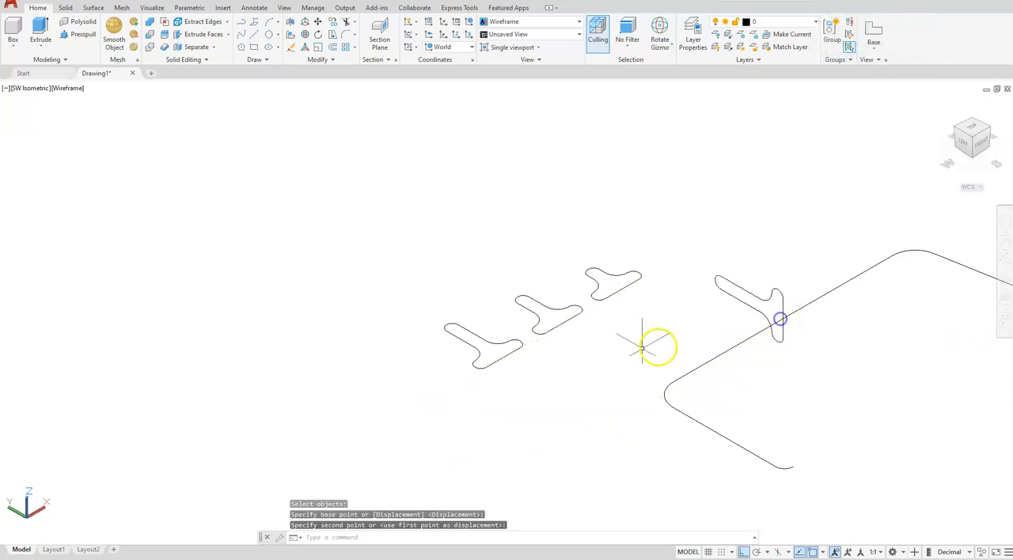
Step: Rotate the second-tallest profile 90° about the Y axis with the Rotate Gizmo
left_click(499, 342)
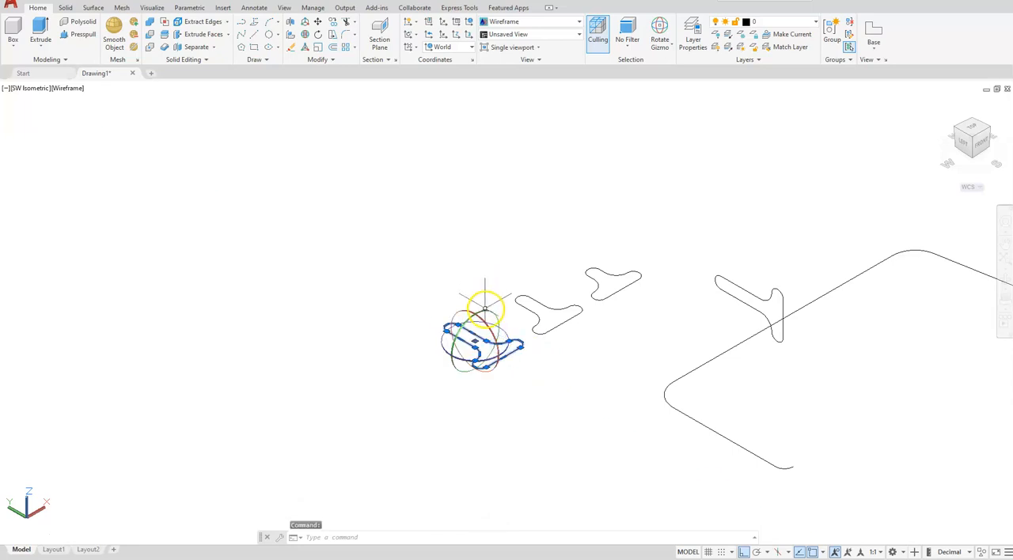
left_click(479, 303)
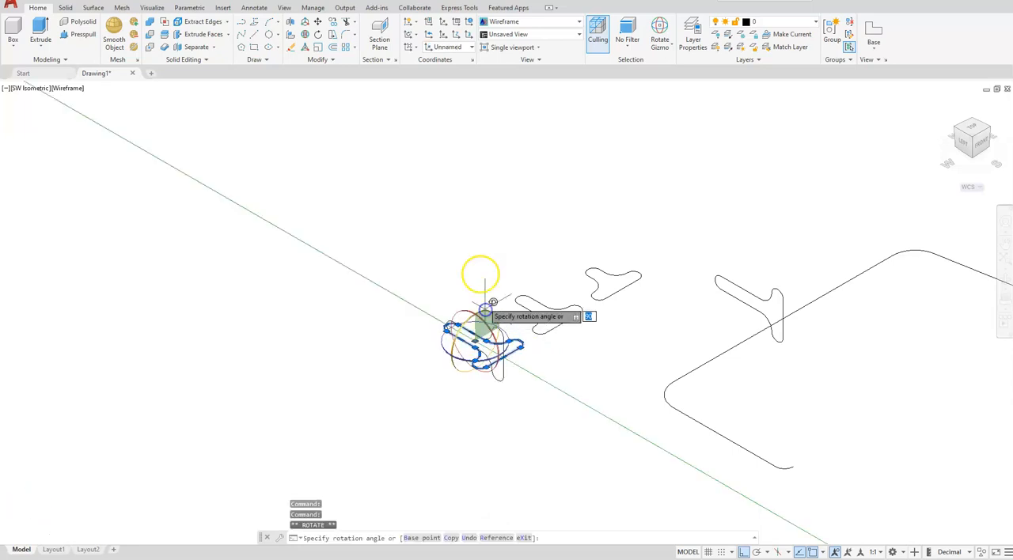
left_click(476, 188)
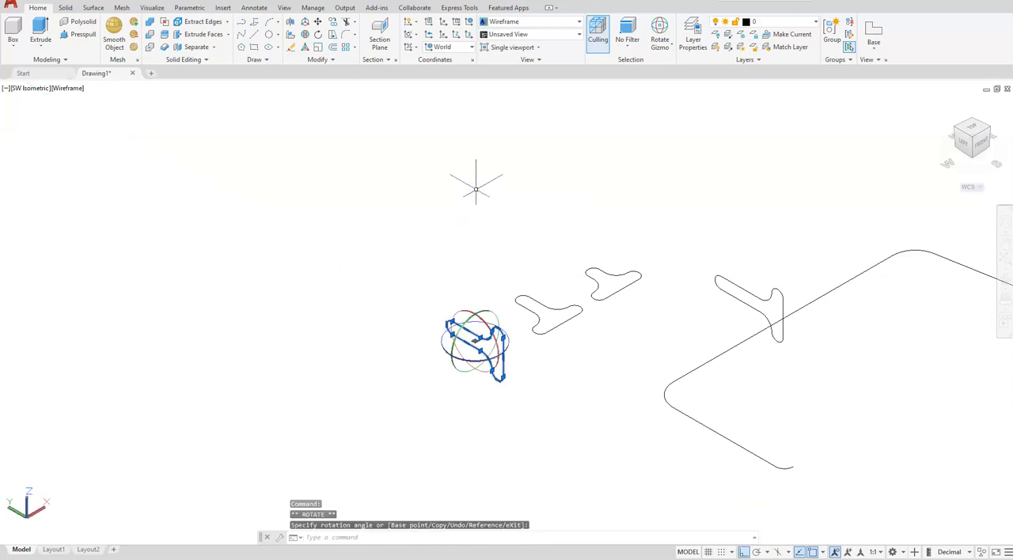
key("Escape")
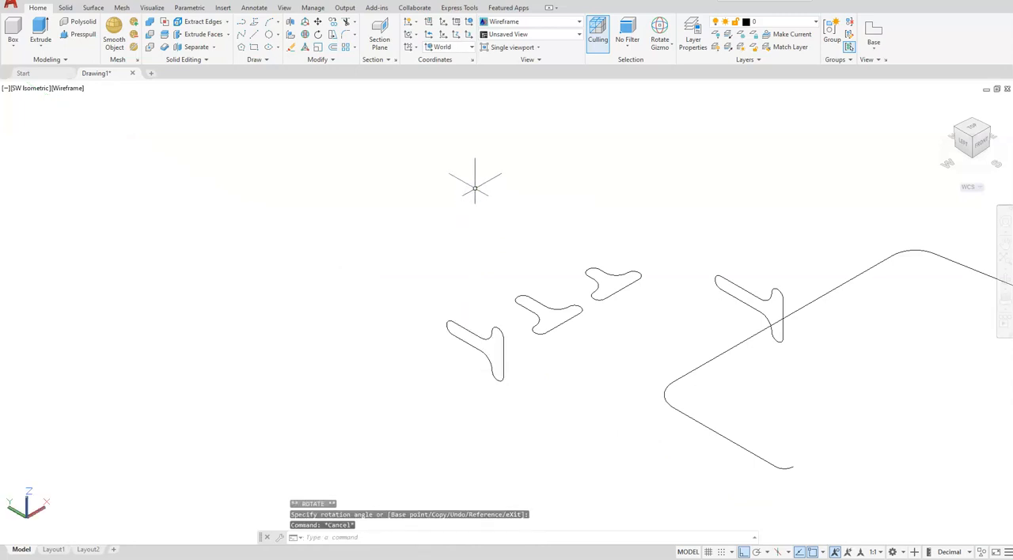
Step: Copy the rotated second profile from its base-edge midpoint to both endpoints of the path's long straight segment
left_click(332, 22)
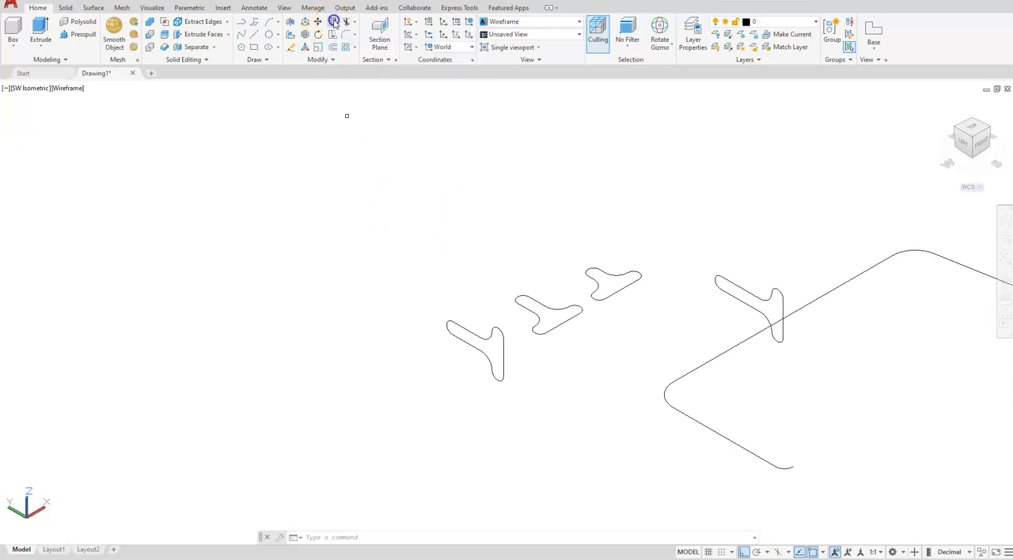
left_click(459, 329)
key("Return")
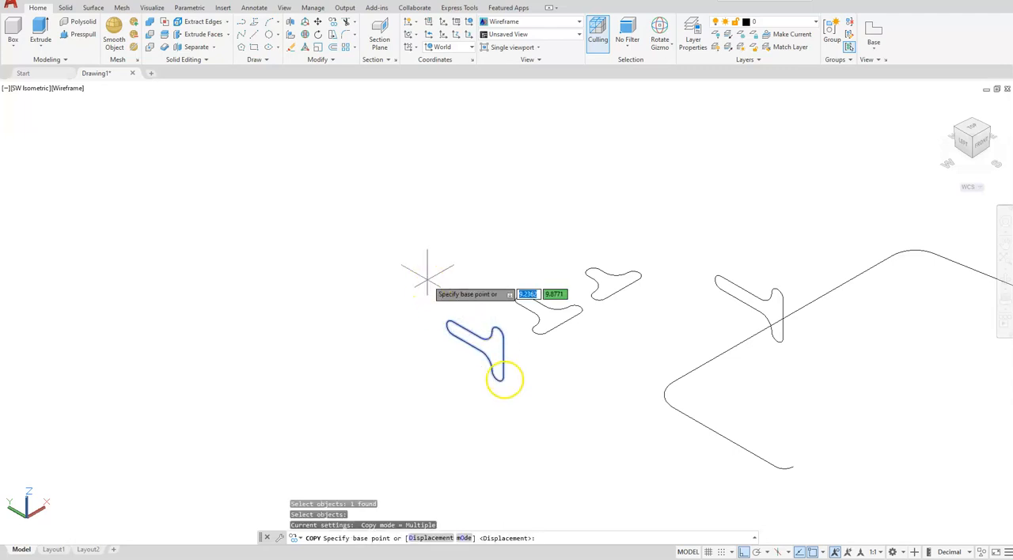
left_click(503, 360)
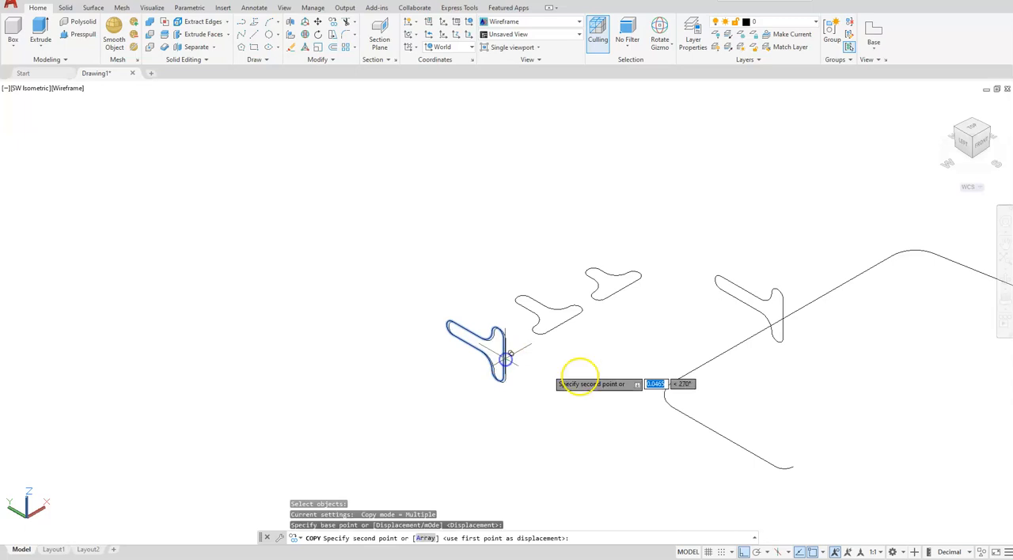
left_click(681, 372)
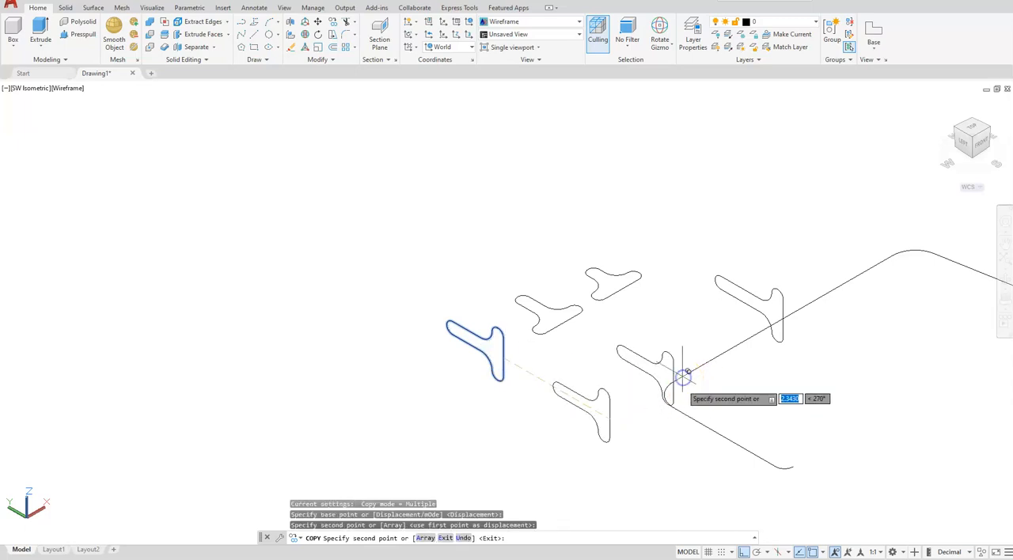
left_click(775, 330)
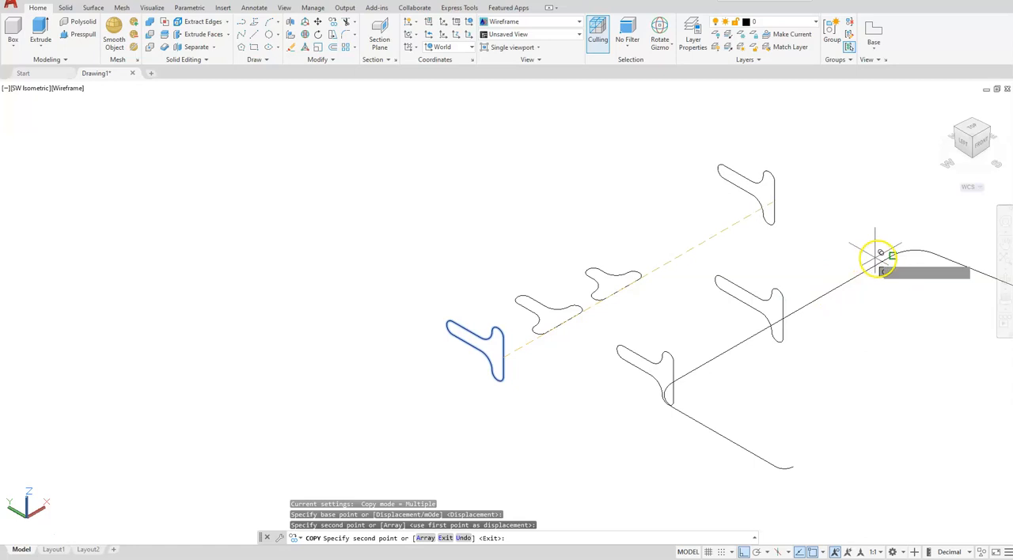
left_click(882, 260)
Step: Place two more copies of the profile at the far endpoints of the two large corner arcs and end the Copy command
middle_click_drag(905, 384, 746, 446)
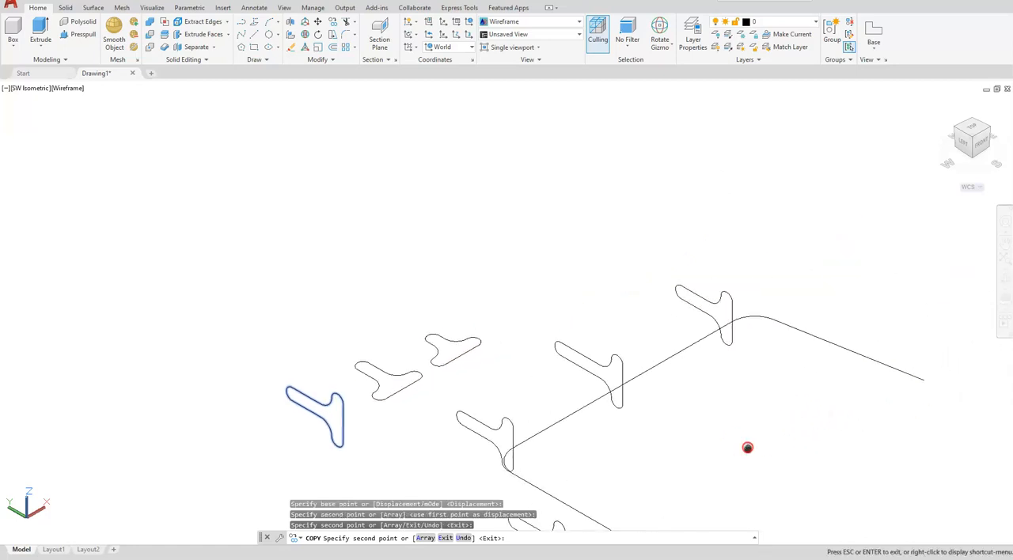
left_click(772, 320)
scroll(502, 486, "up", 5)
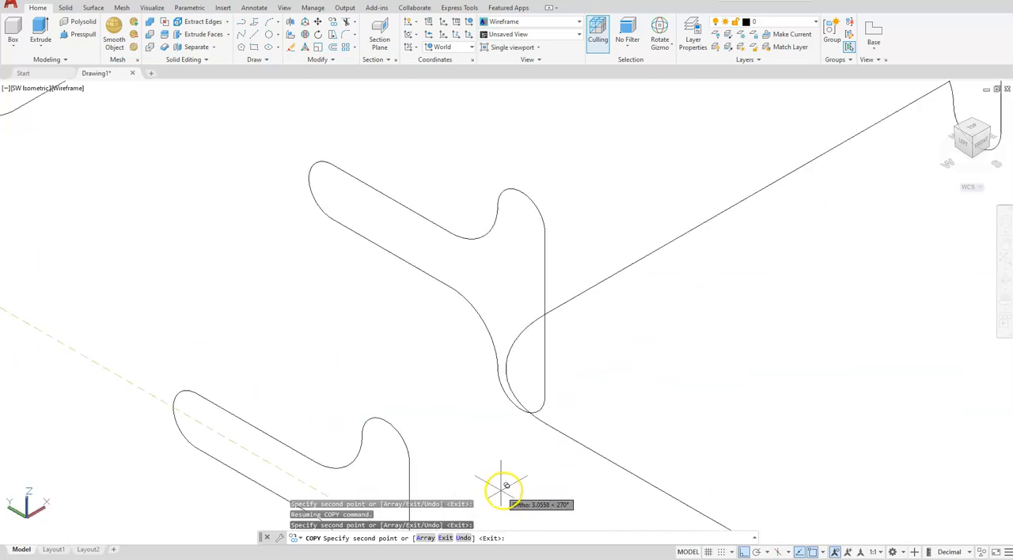
left_click(564, 424)
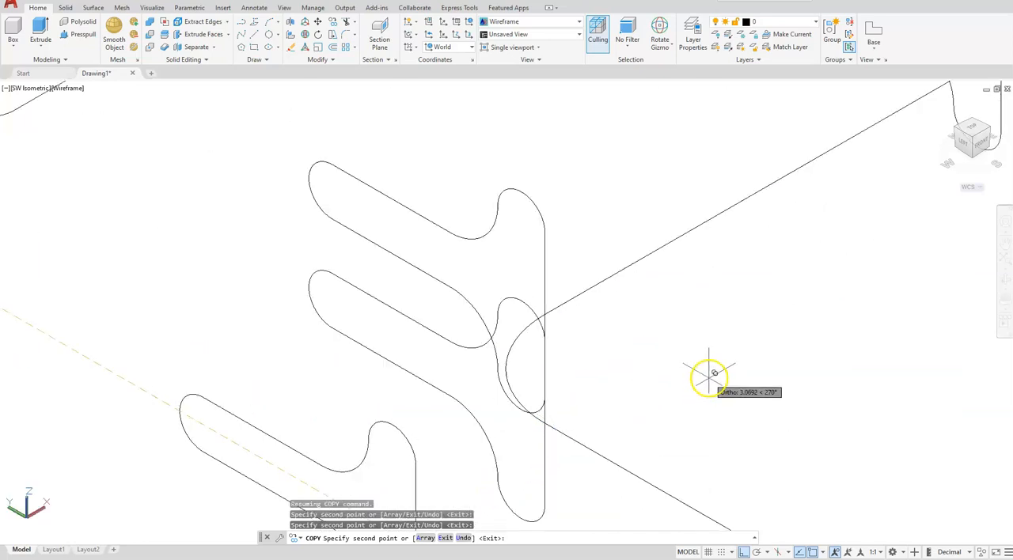
key("Escape")
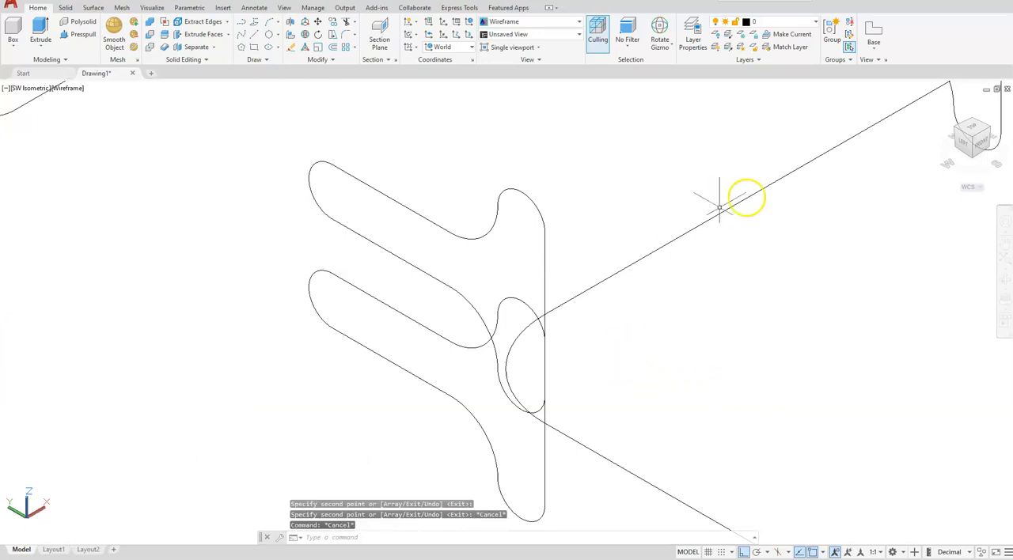
Step: In the top view, rotate the profile at the lower end of the left corner arc 90° about its endpoint on the path
left_click(972, 128)
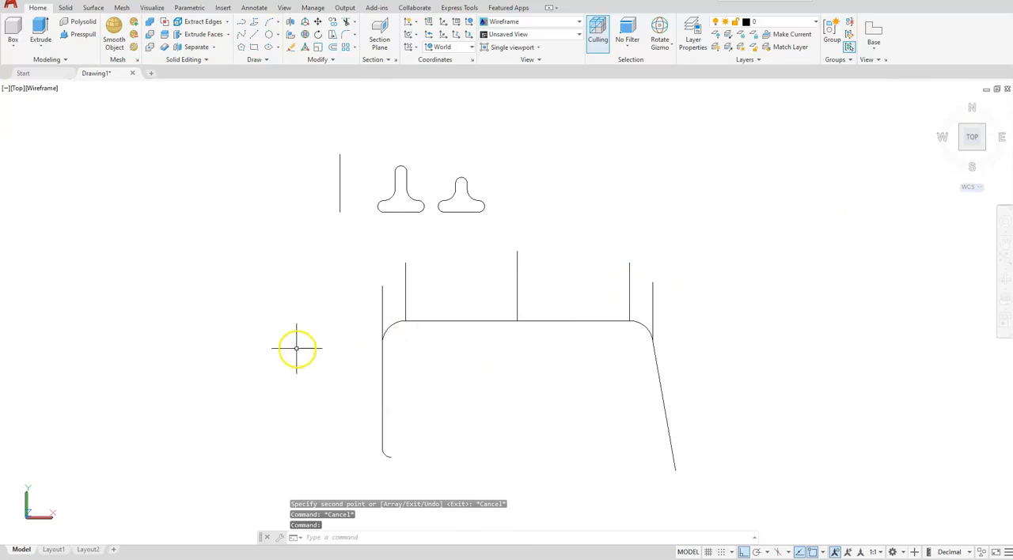
scroll(321, 343, "up", 2)
middle_click_drag(662, 398, 594, 388)
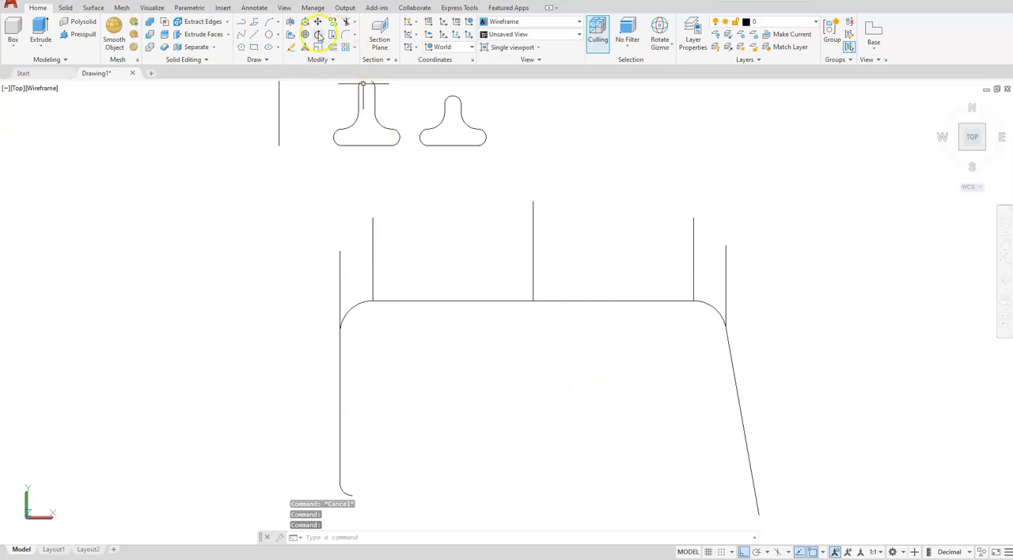
left_click(317, 34)
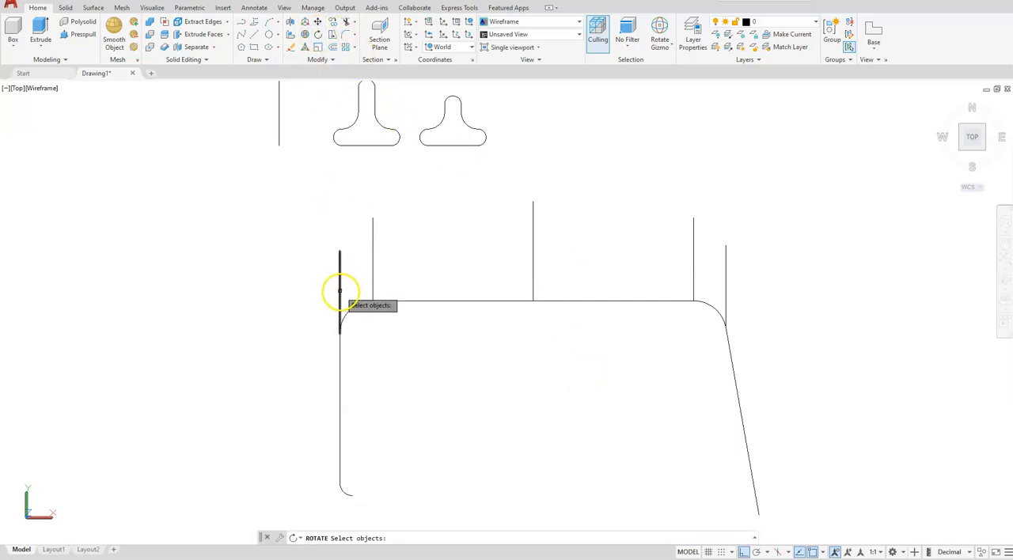
left_click(340, 291)
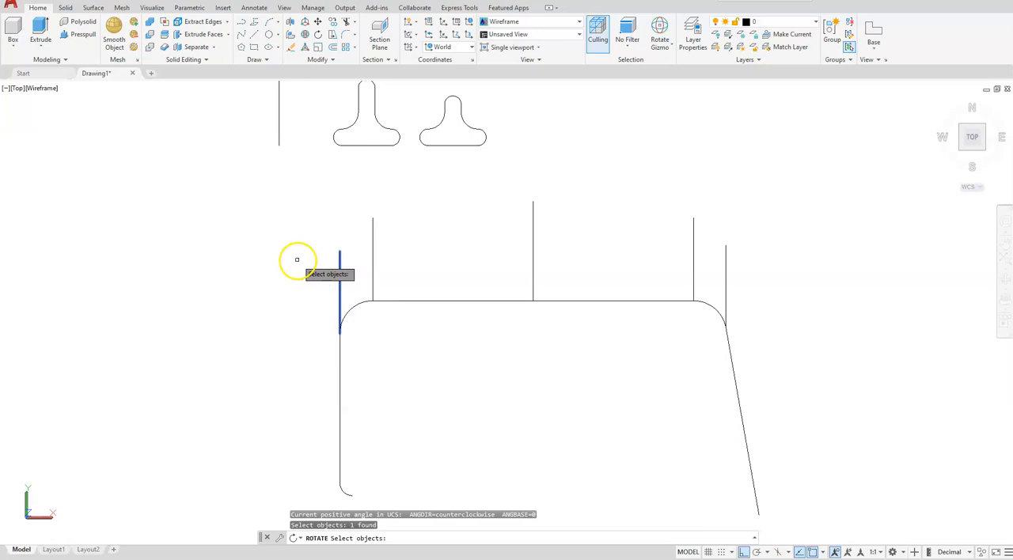
key("Return")
scroll(310, 348, "up", 4)
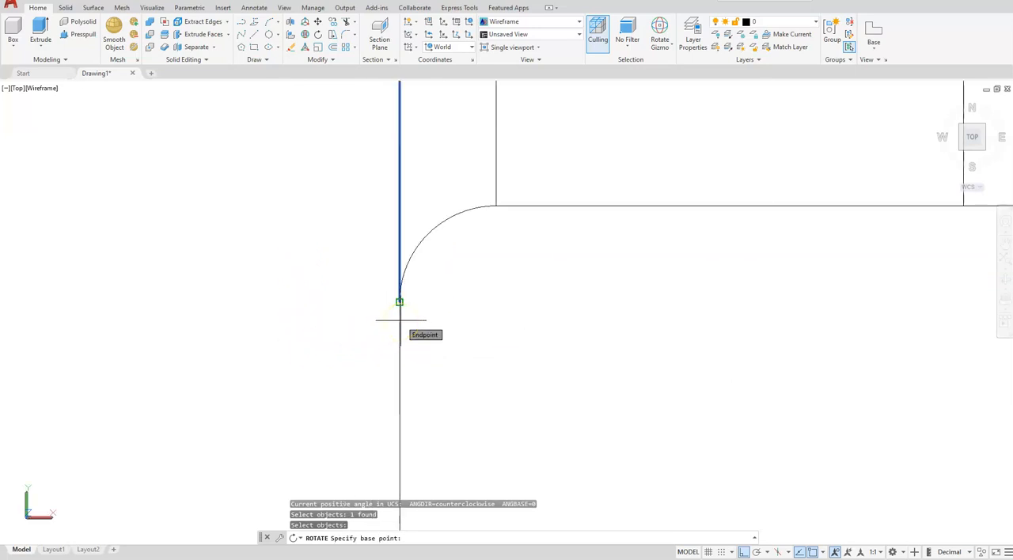
left_click(400, 321)
type("90")
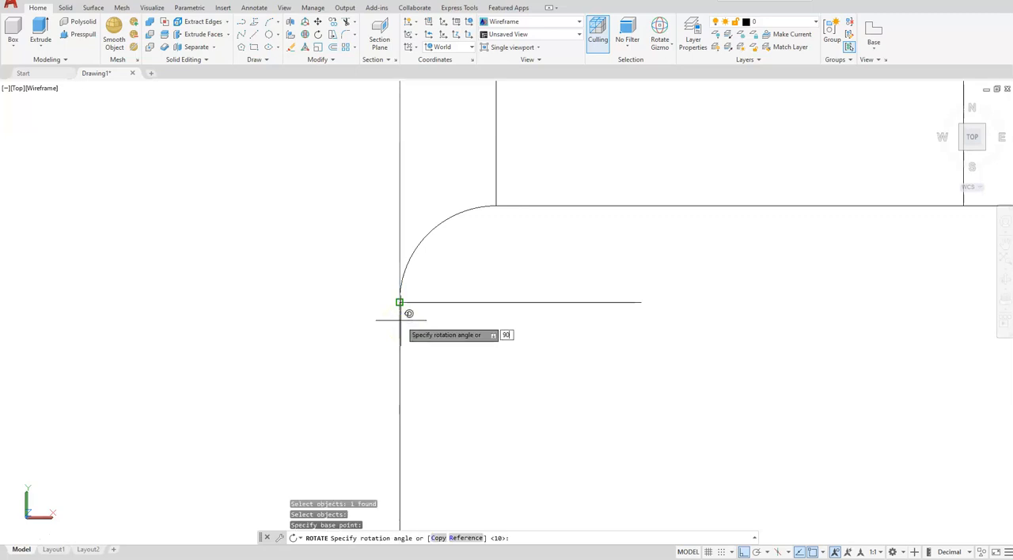
key("Return")
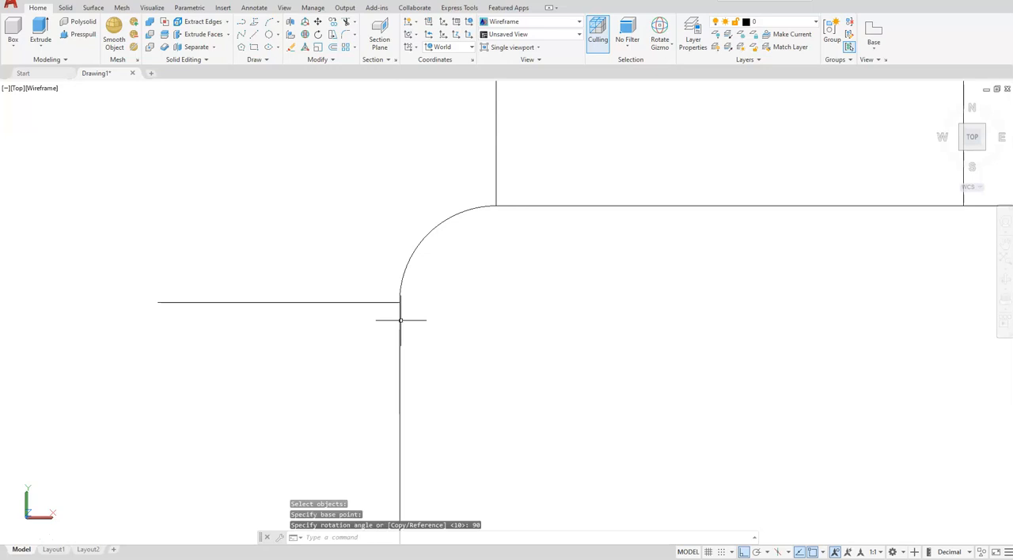
Step: Rotate the profile at the lower end of the right corner arc -80° about its endpoint on the path
scroll(285, 274, "down", 2)
scroll(148, 373, "down", 2)
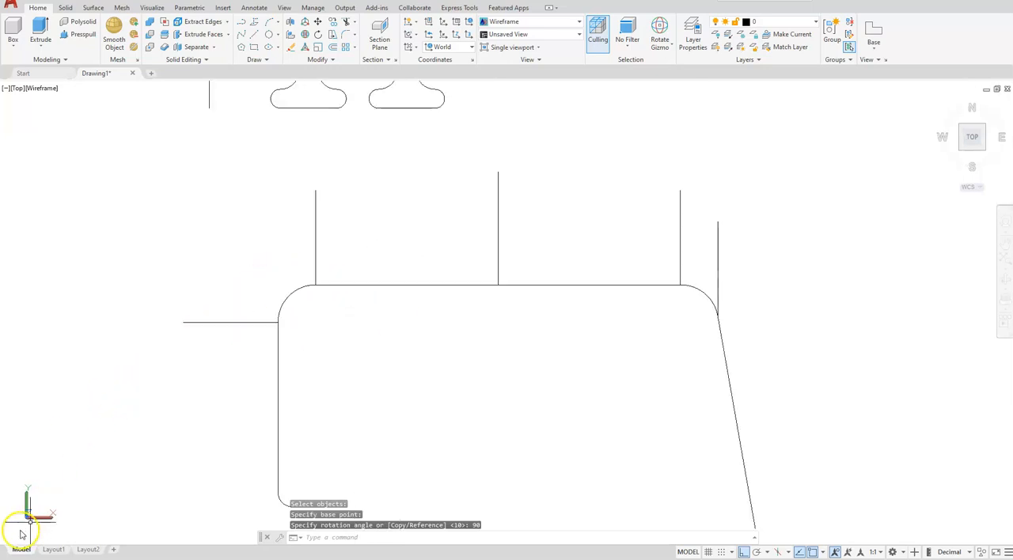
left_click(180, 451)
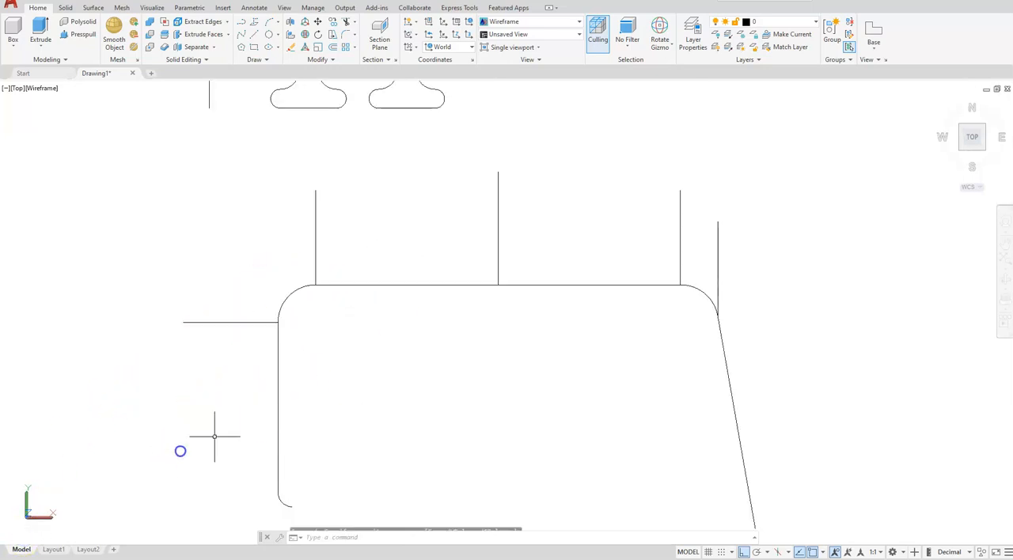
left_click(319, 35)
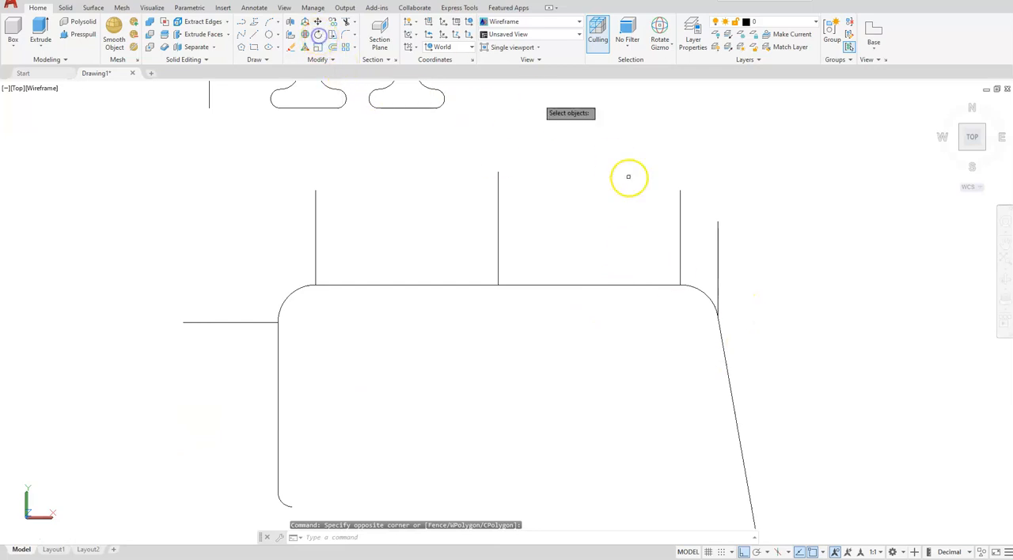
left_click(718, 250)
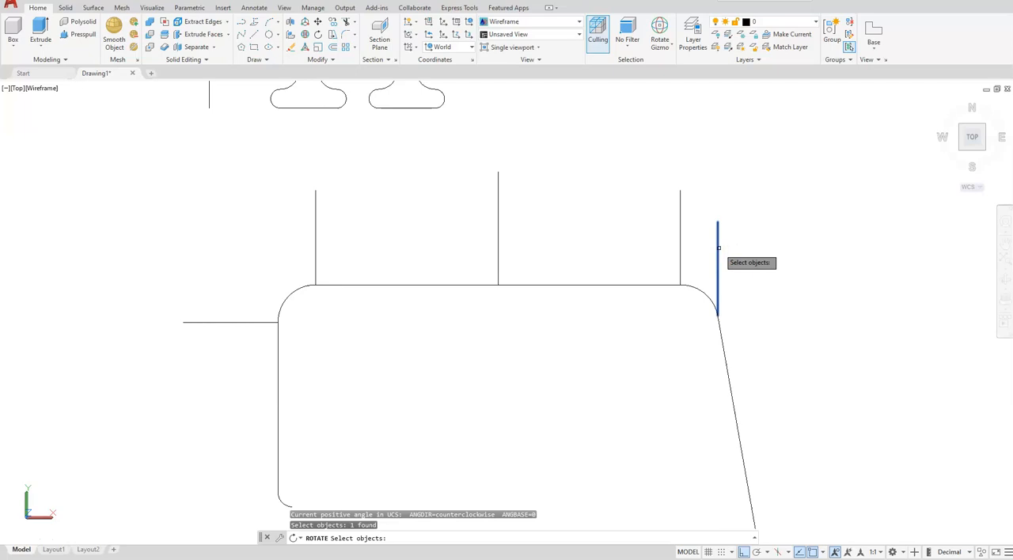
key("Return")
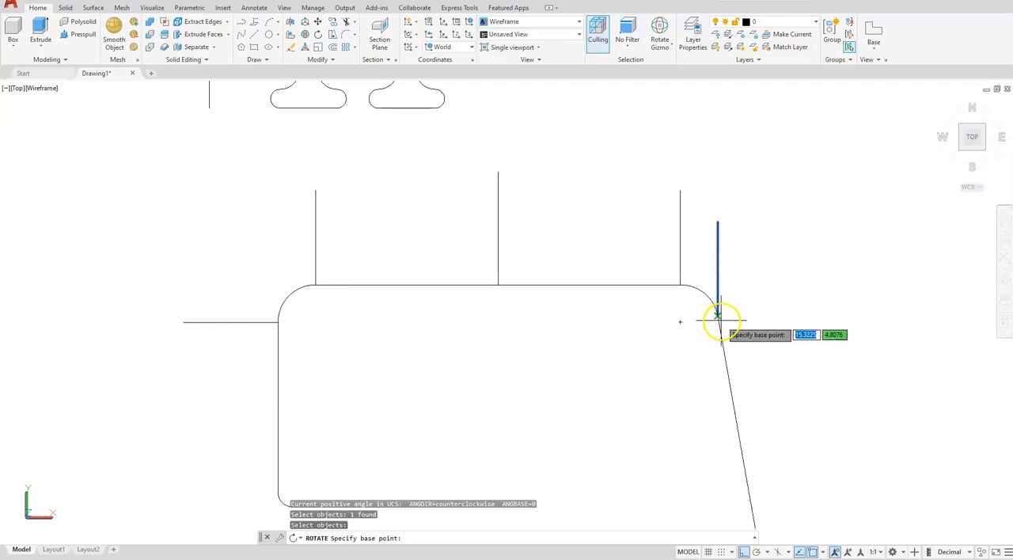
scroll(712, 319, "up", 3)
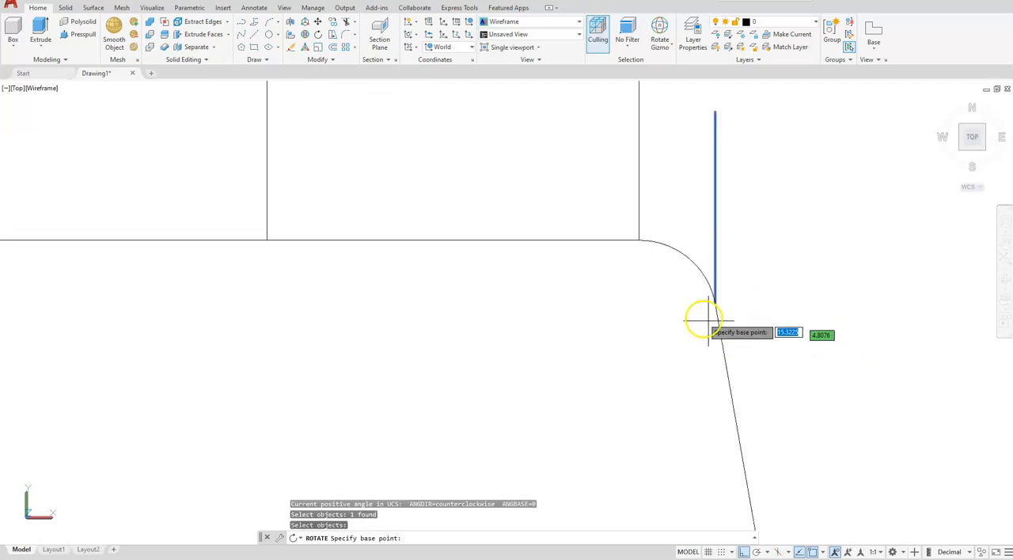
left_click(721, 318)
scroll(721, 317, "down", 2)
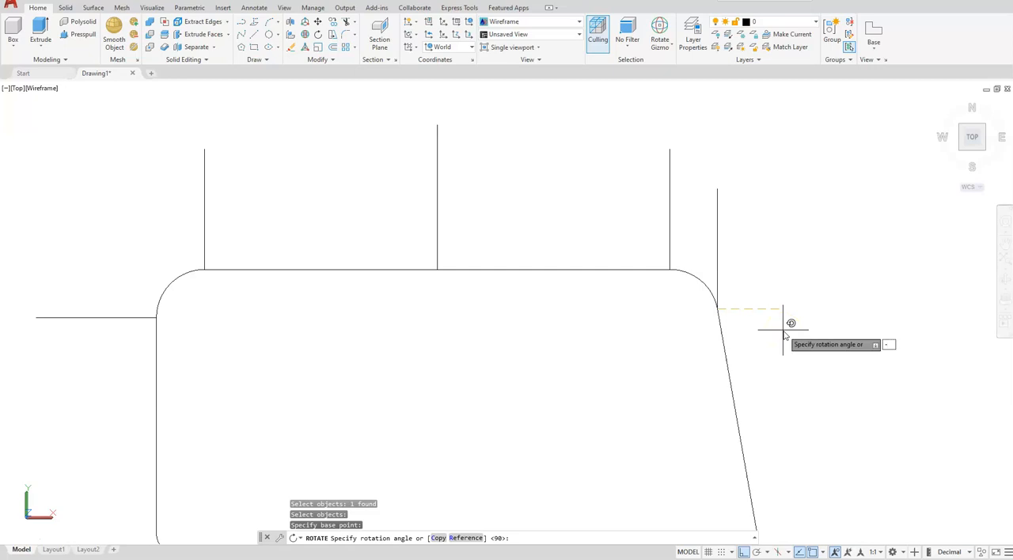
key("Return")
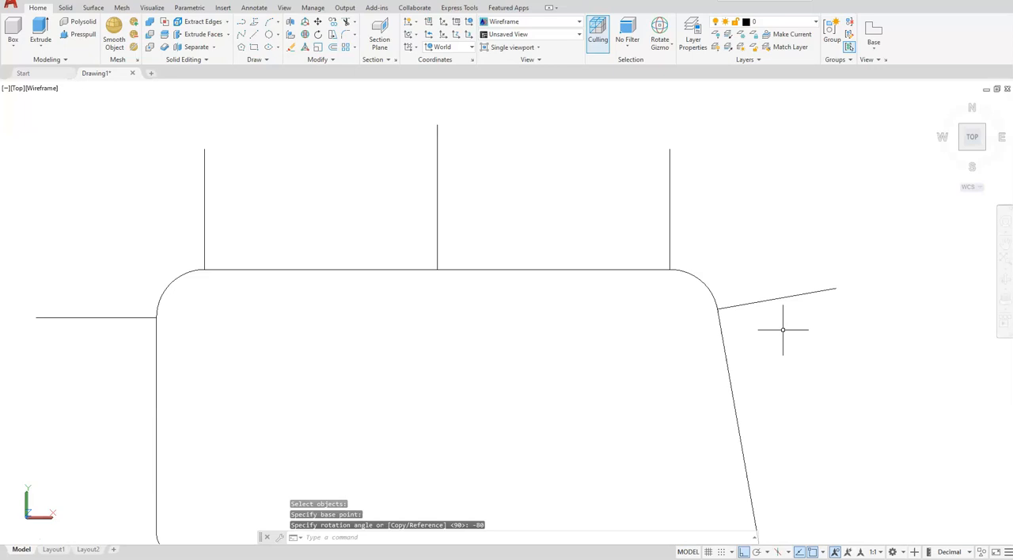
Step: Switch to the SW Isometric view and erase the leftover source copy of the second-tallest profile beside the path
left_click(961, 151)
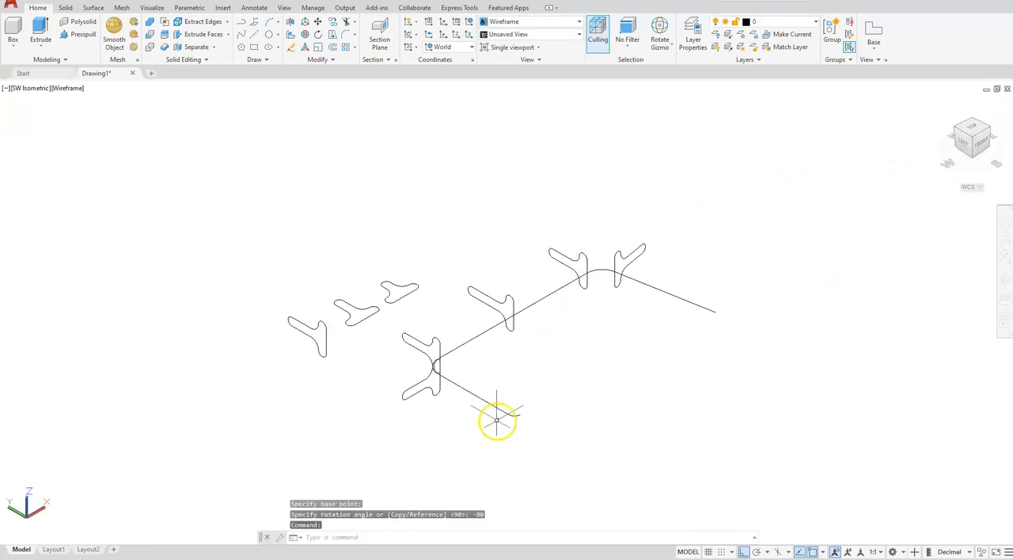
left_click(367, 349)
left_click(331, 338)
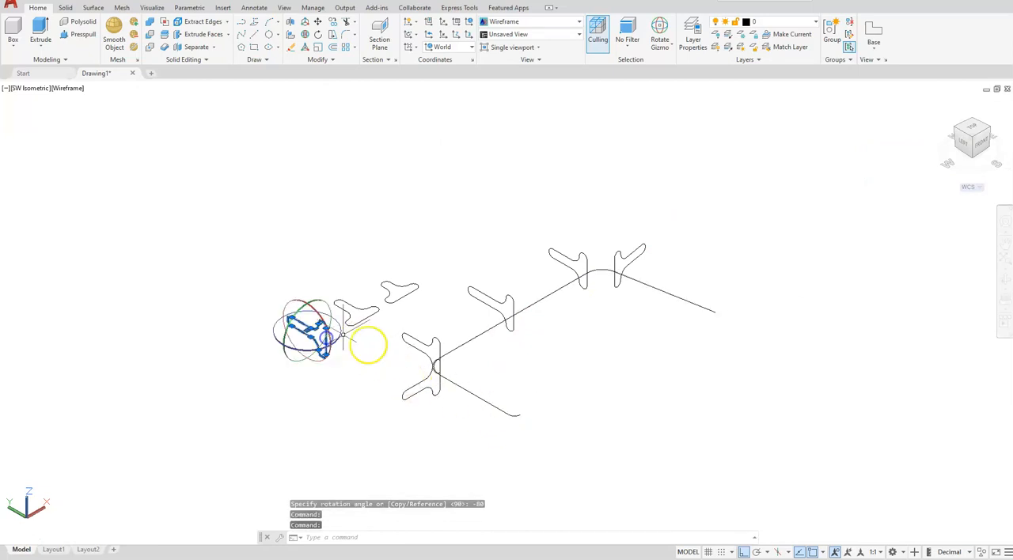
key("Delete")
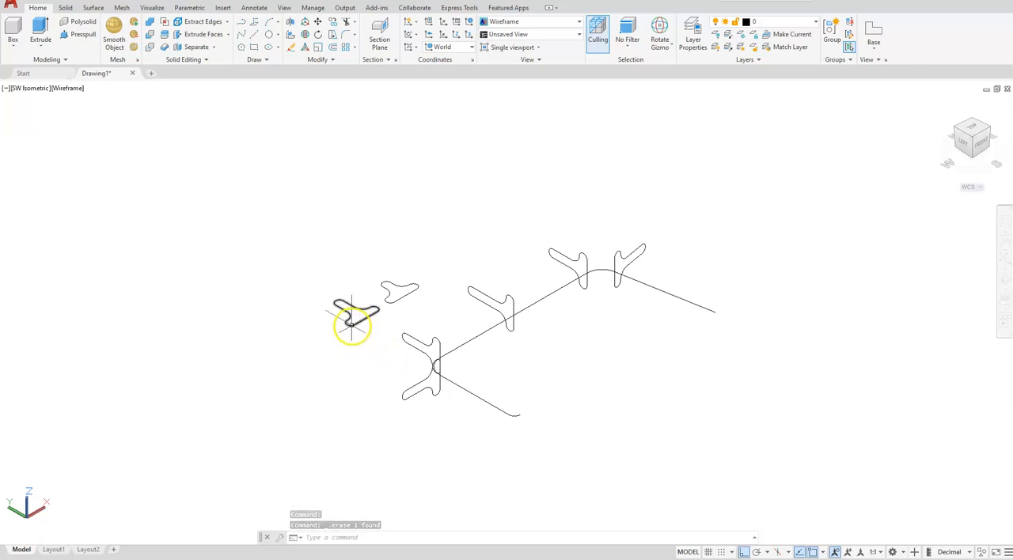
Step: Rotate the third-tallest profile upright about the Y axis and 270° about the Z axis with the Rotate Gizmo
left_click(350, 323)
left_click(358, 281)
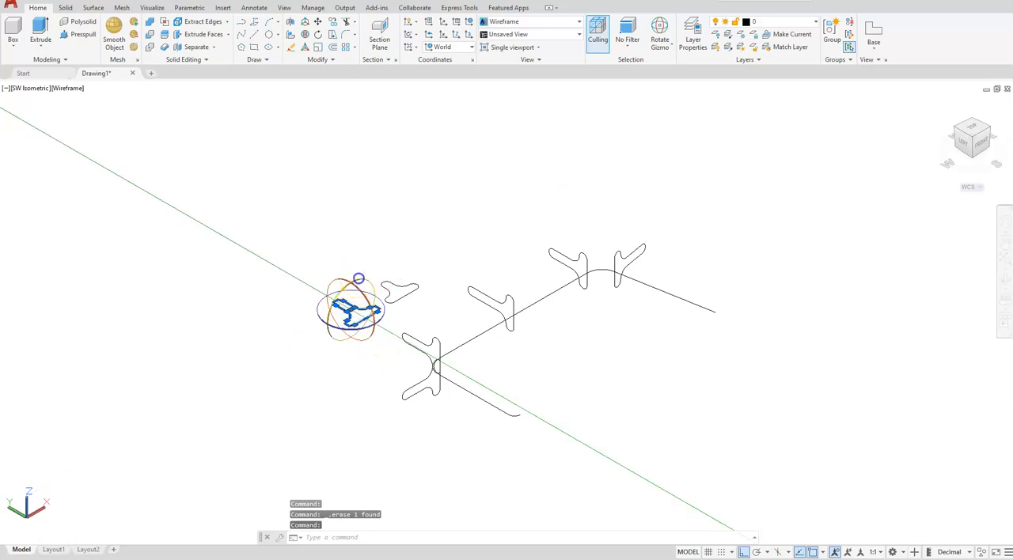
left_click(347, 193)
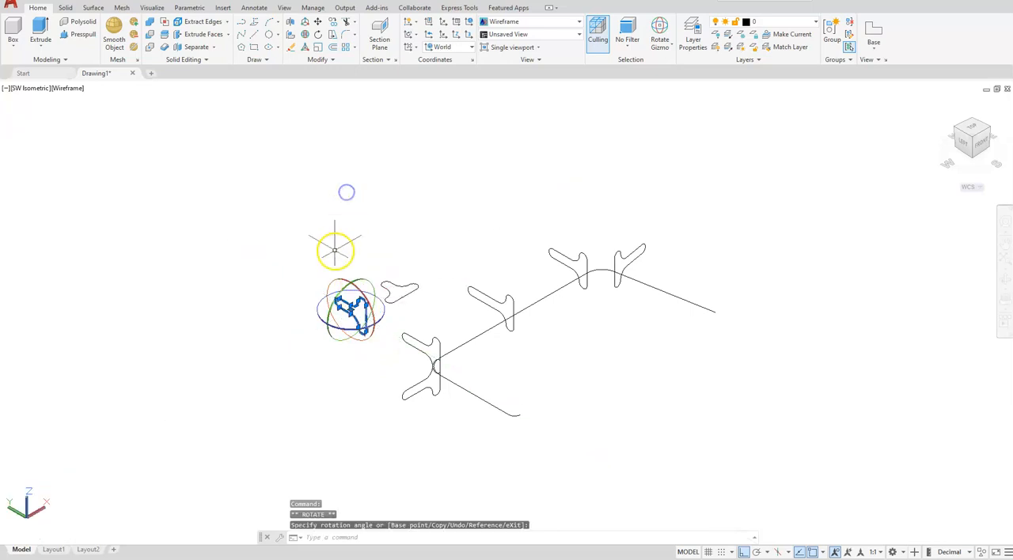
scroll(353, 268, "up", 2)
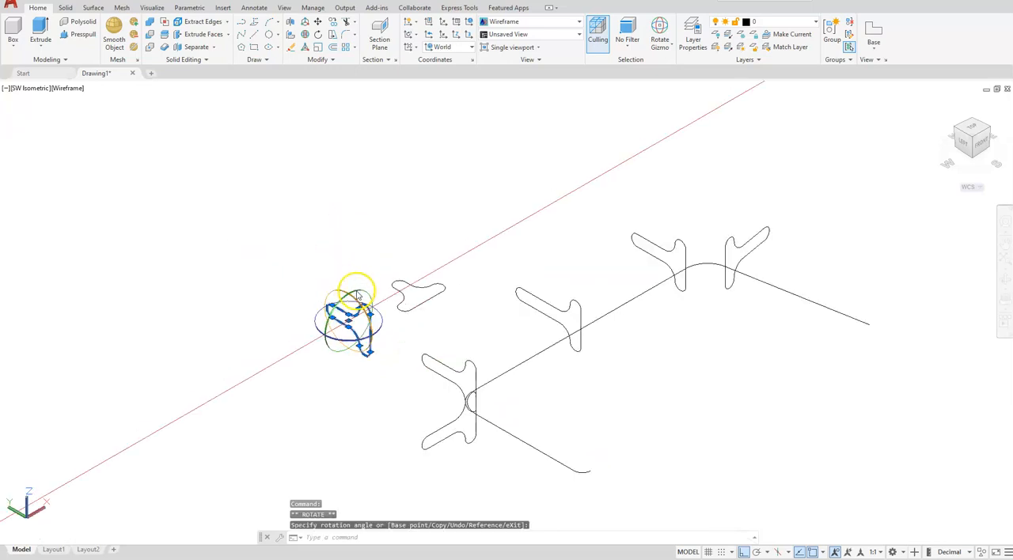
left_click(349, 345)
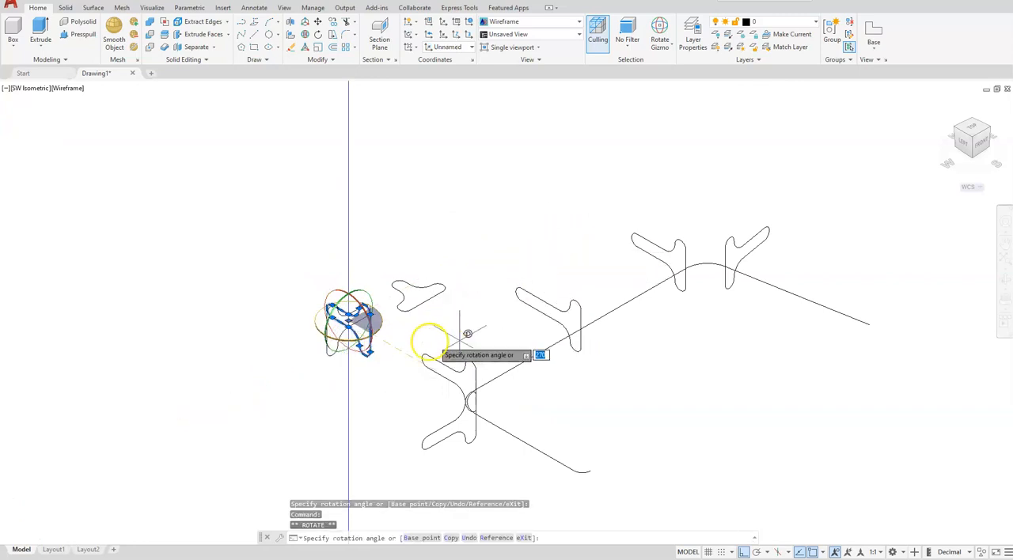
left_click(424, 334)
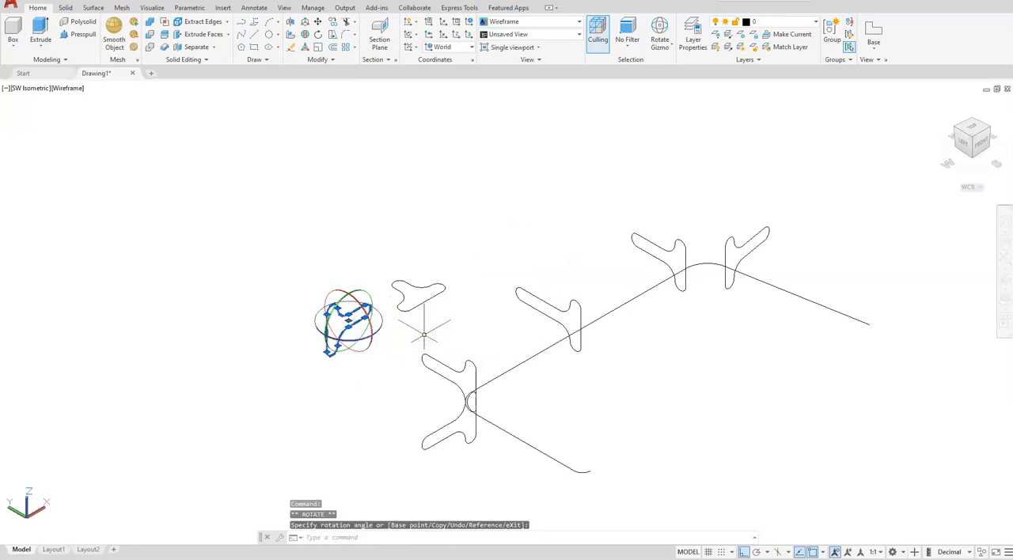
key("Escape")
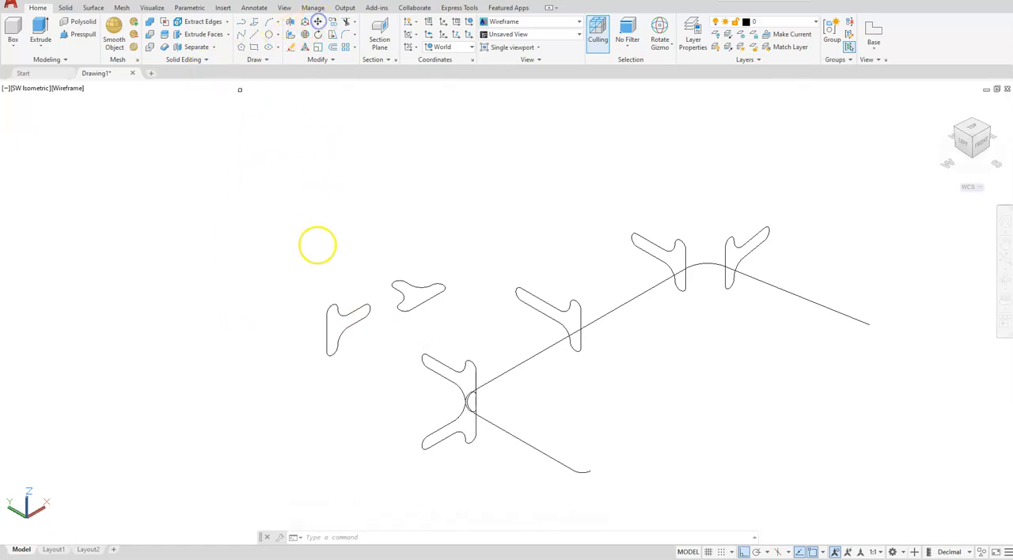
Step: Move the rotated third-tallest profile from its base-edge midpoint to the free end of the path's slanted segment
left_click(329, 310)
right_click(318, 322)
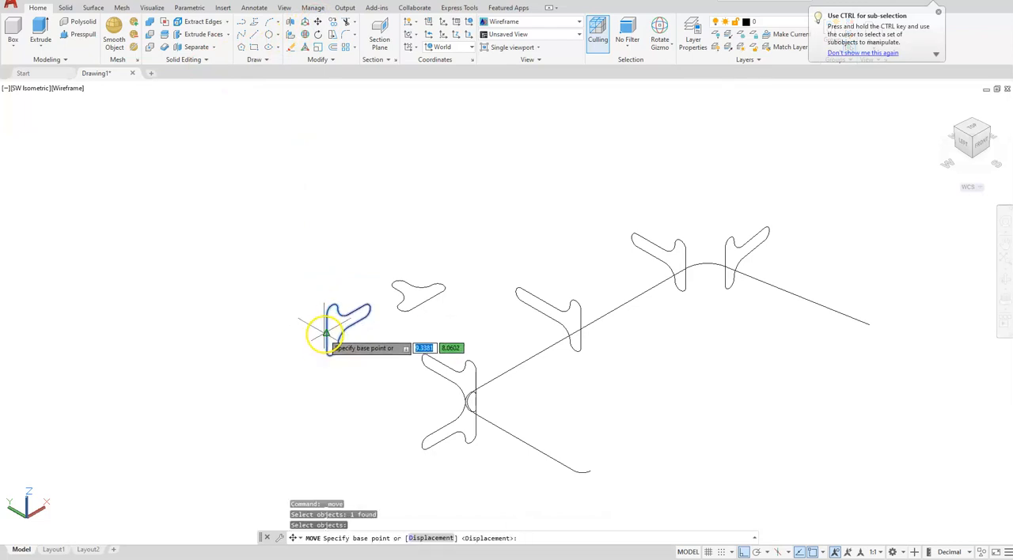
left_click(326, 333)
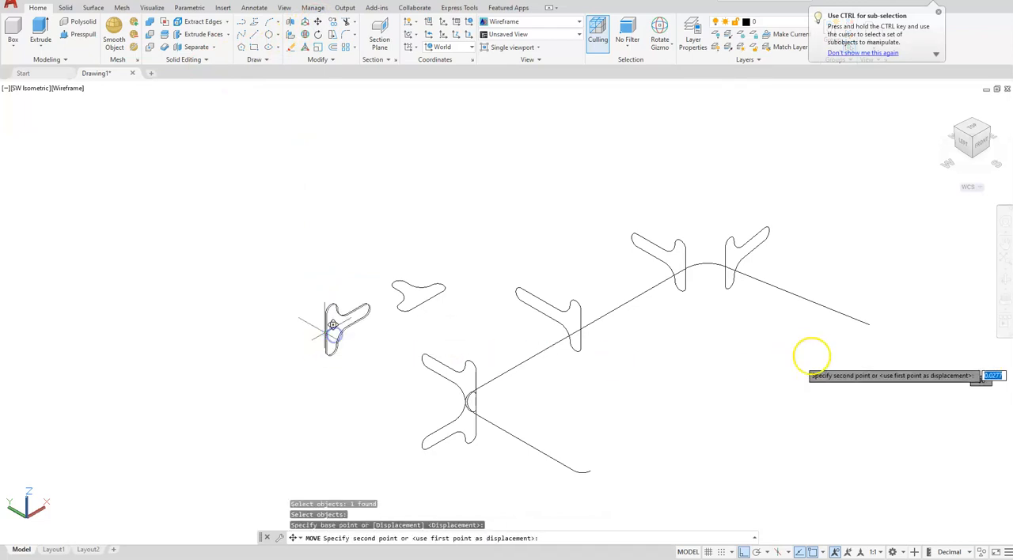
left_click(870, 319)
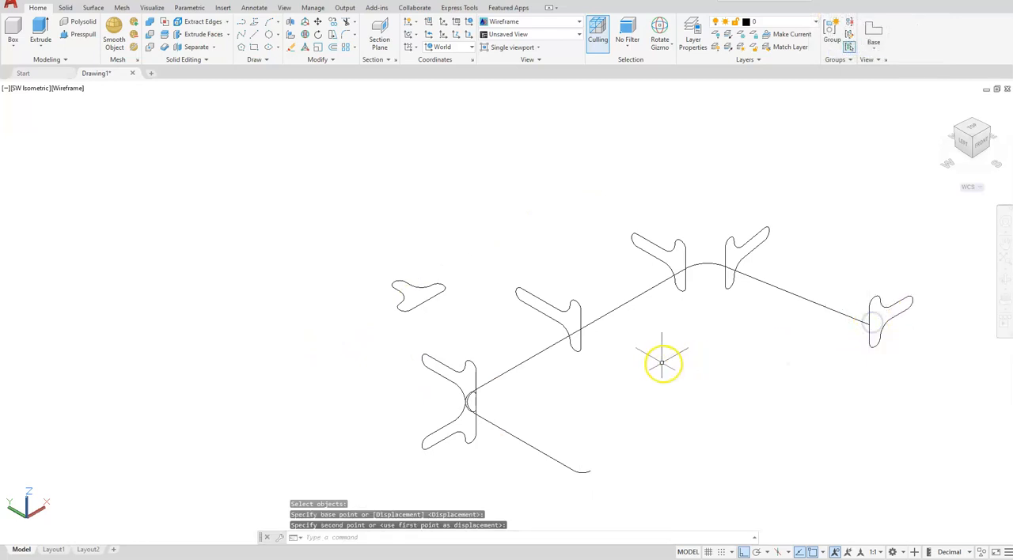
Step: Rotate the shortest profile upright about the Y axis and turn it about the Z axis until its stem points along negative X
middle_click_drag(654, 368, 639, 283)
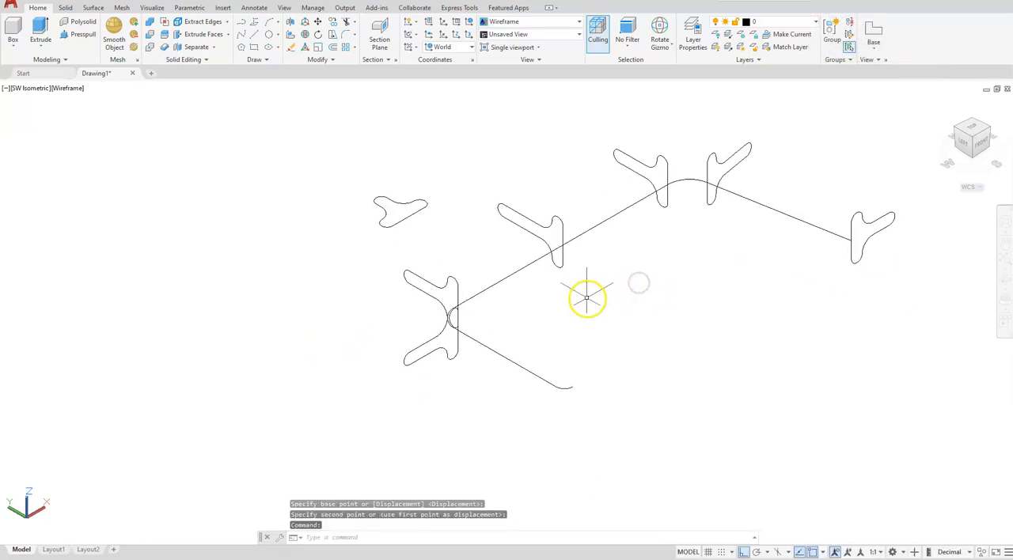
middle_click_drag(334, 226, 349, 277)
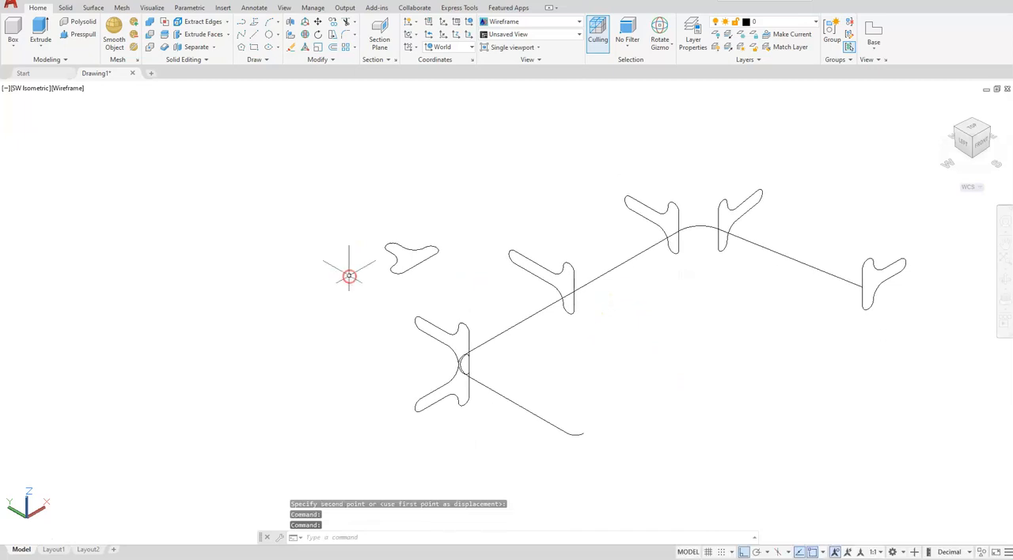
left_click(388, 250)
left_click(343, 245)
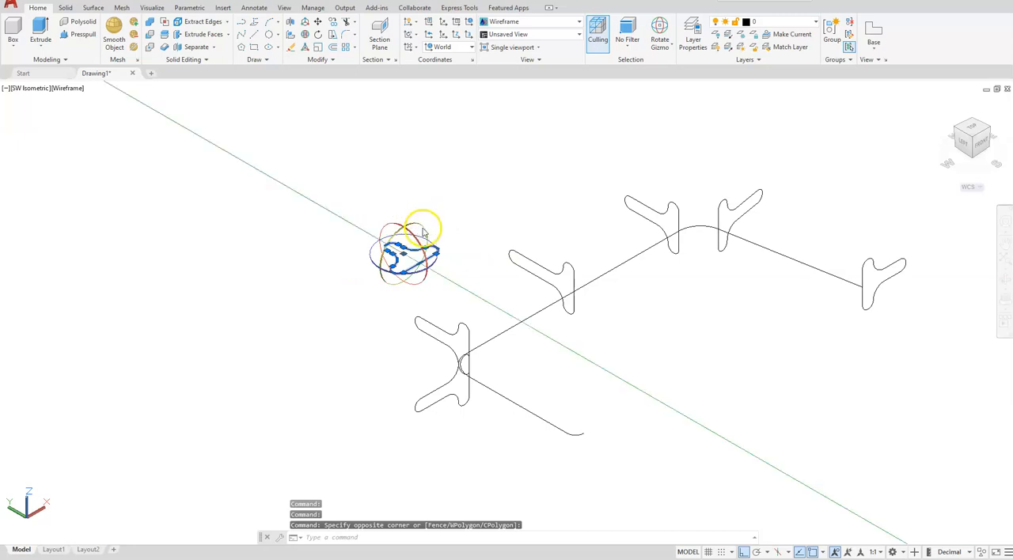
left_click(422, 228)
left_click(394, 143)
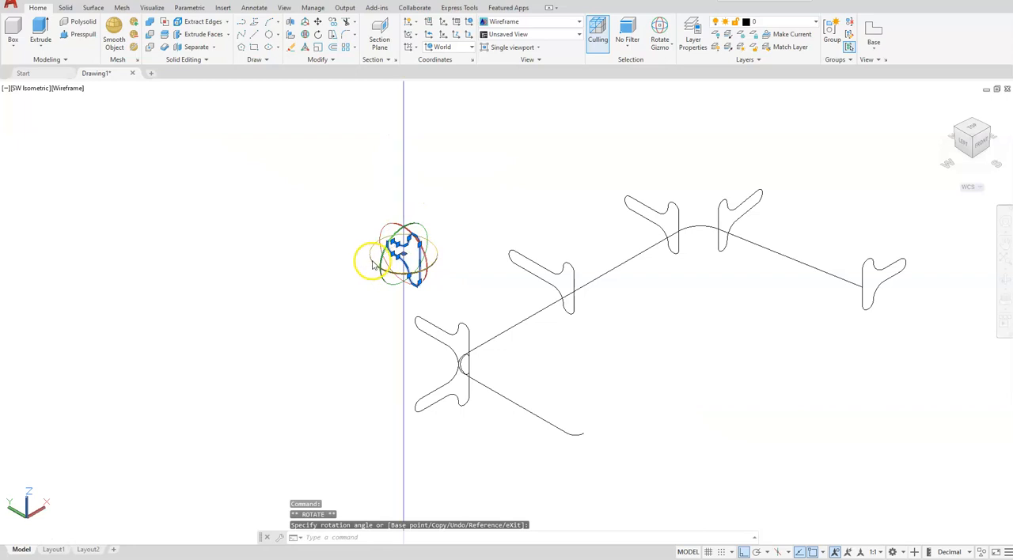
left_click(371, 261)
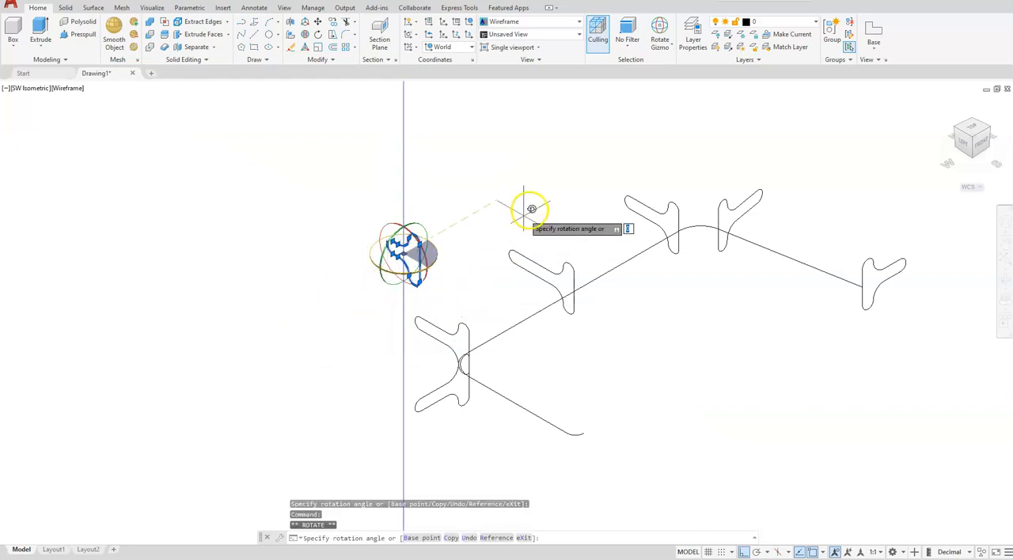
left_click(276, 198)
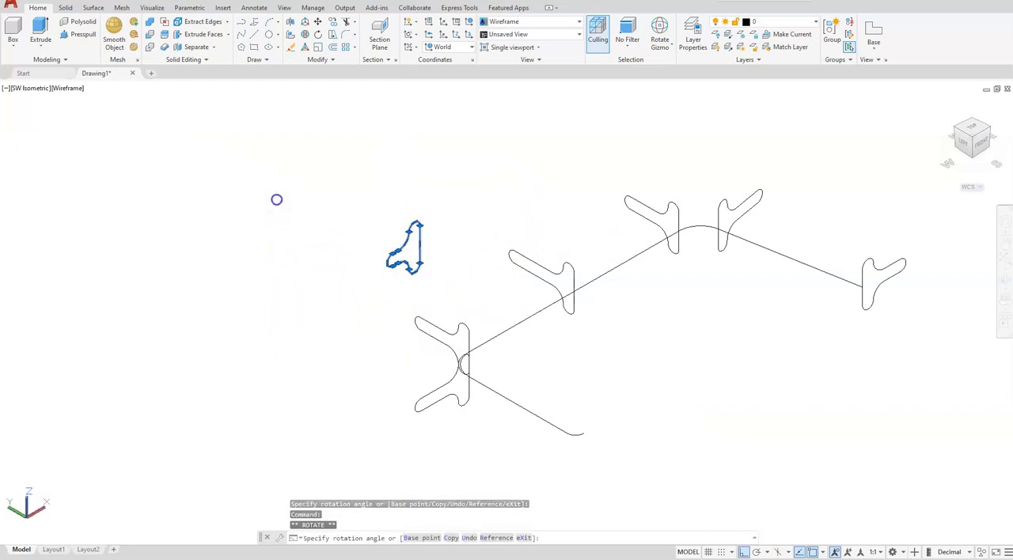
key("Escape")
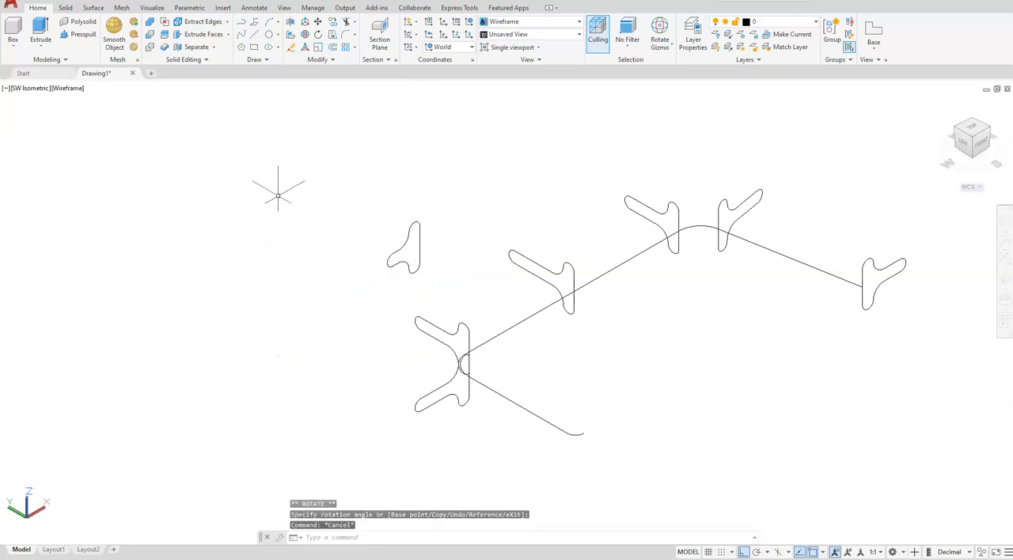
Step: Copy the shortest profile from its base-edge midpoint to the point where the path's small end arc begins, and end the Copy command
left_click(334, 24)
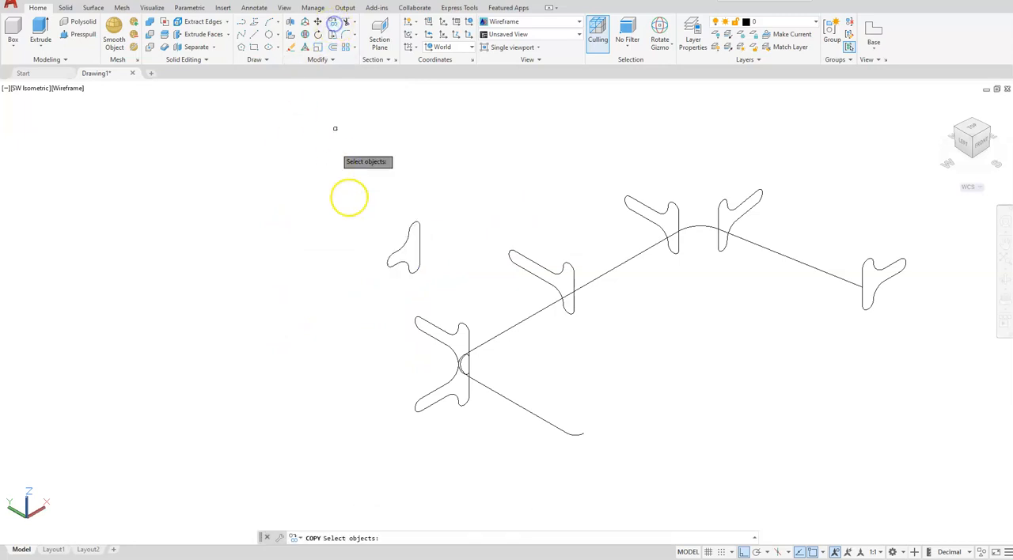
left_click(406, 243)
key("Return")
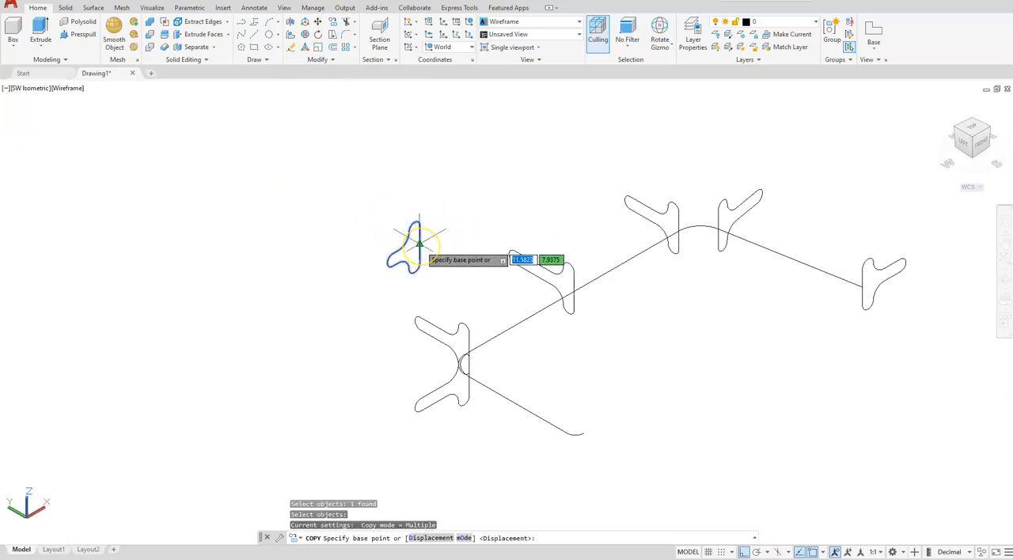
left_click(420, 243)
scroll(546, 459, "up", 5)
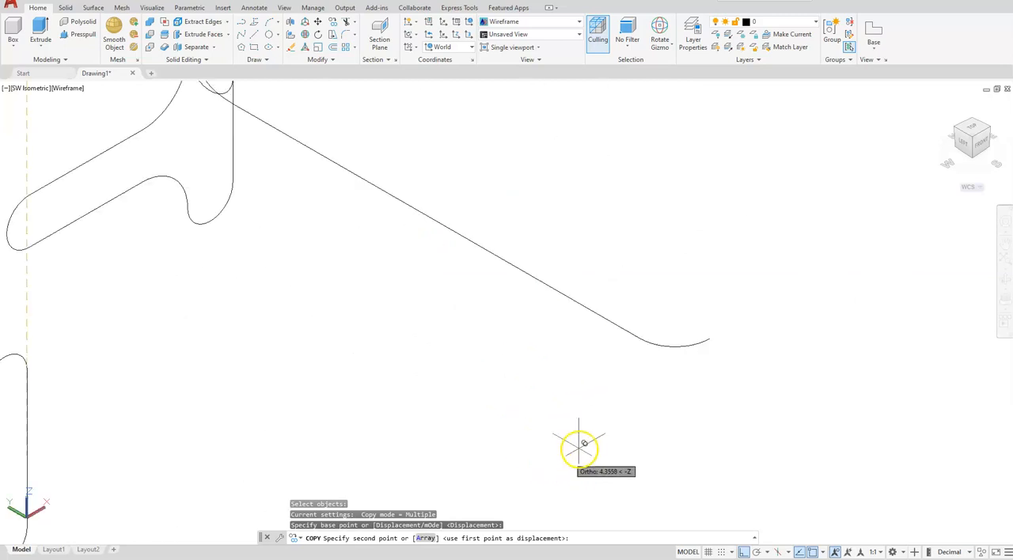
left_click(639, 338)
scroll(419, 387, "down", 5)
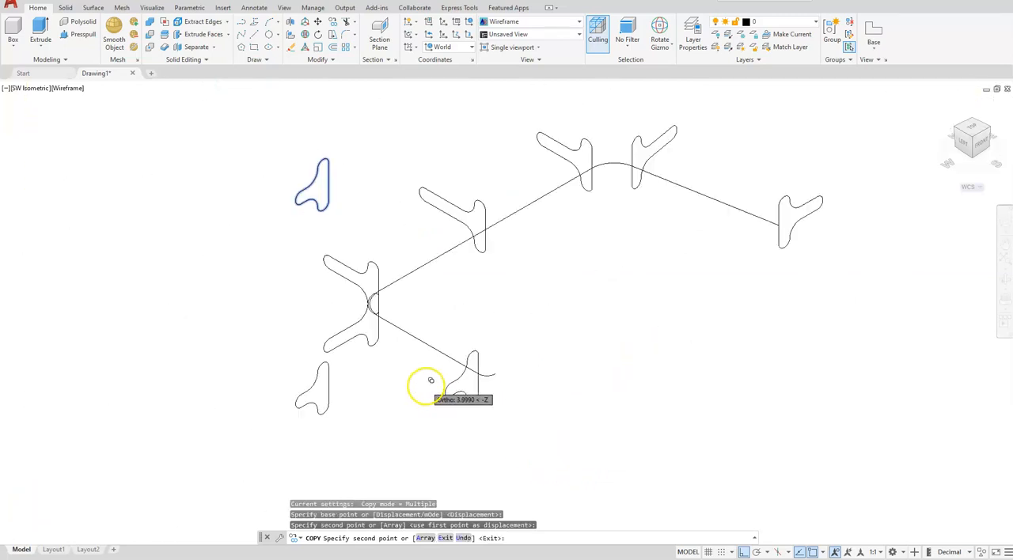
key("Escape")
key("Escape")
key("Escape")
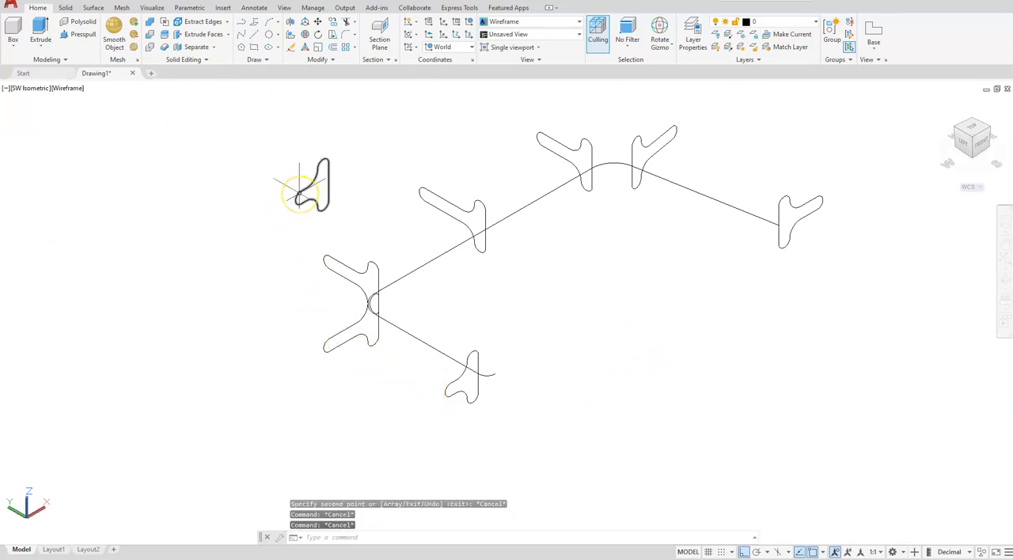
Step: Rotate the source copy of the shortest profile 90° about the Z axis so its stem points along negative Y
left_click(299, 195)
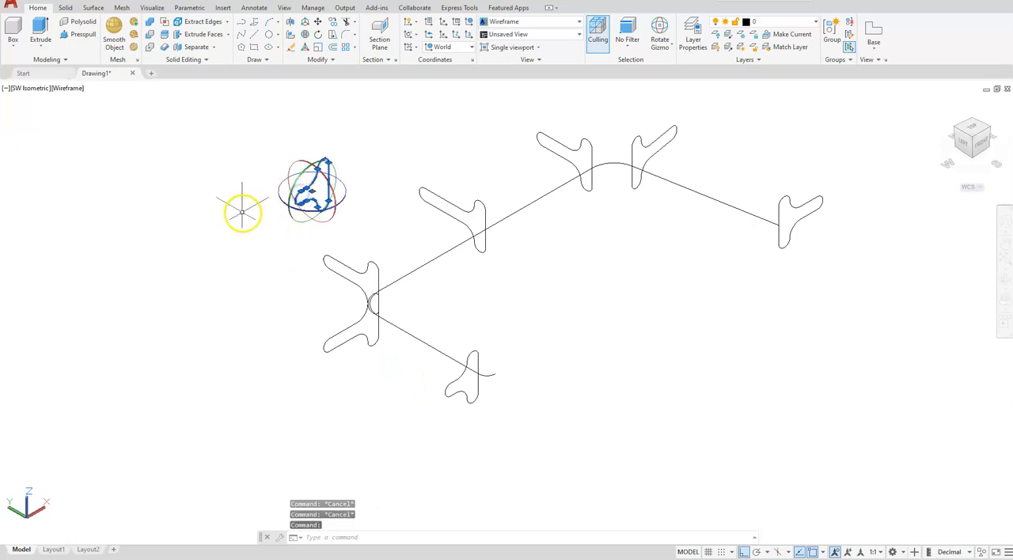
left_click(290, 193)
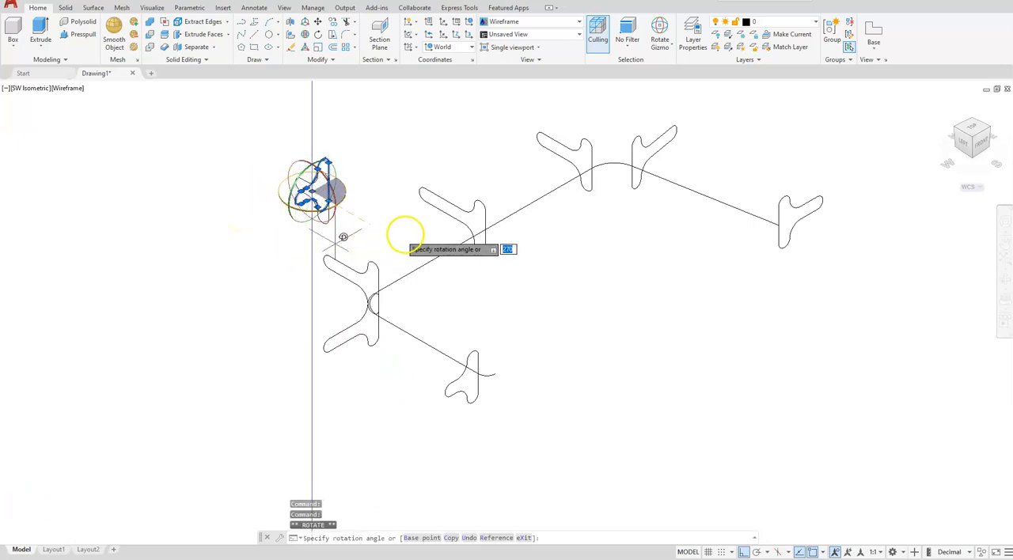
left_click(190, 127)
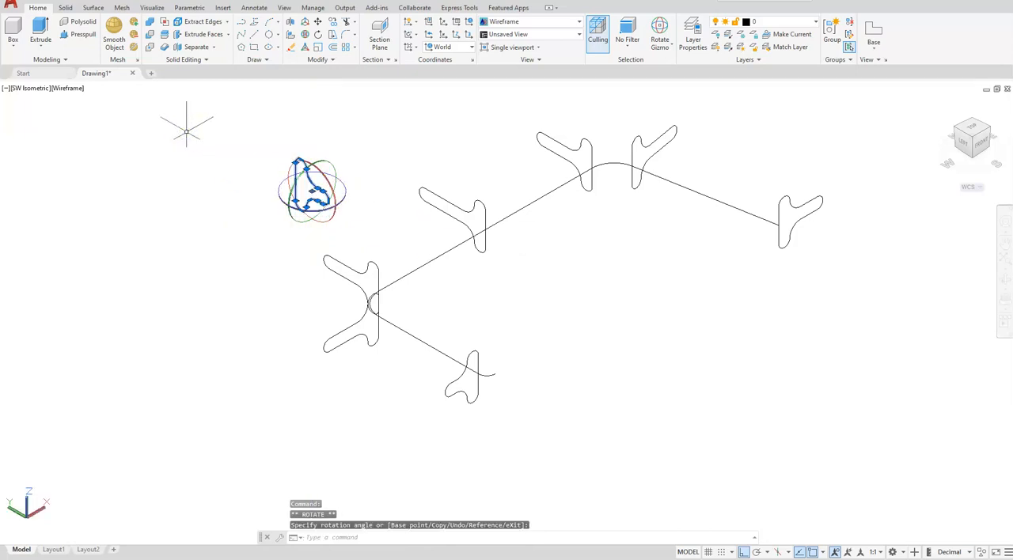
Step: Copy the rotated shortest profile from its base-edge midpoint to the free end of the path's small end arc
key("Escape")
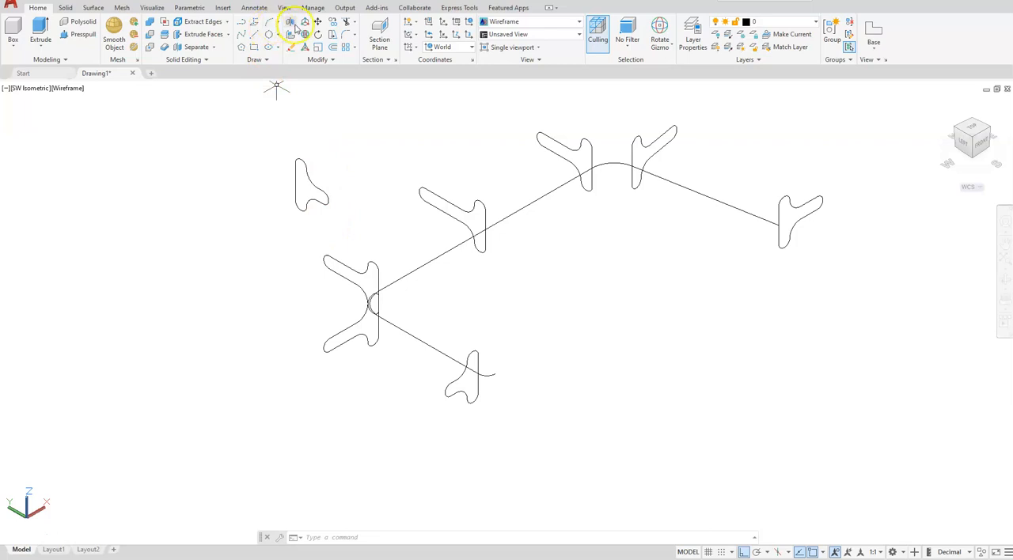
left_click(339, 21)
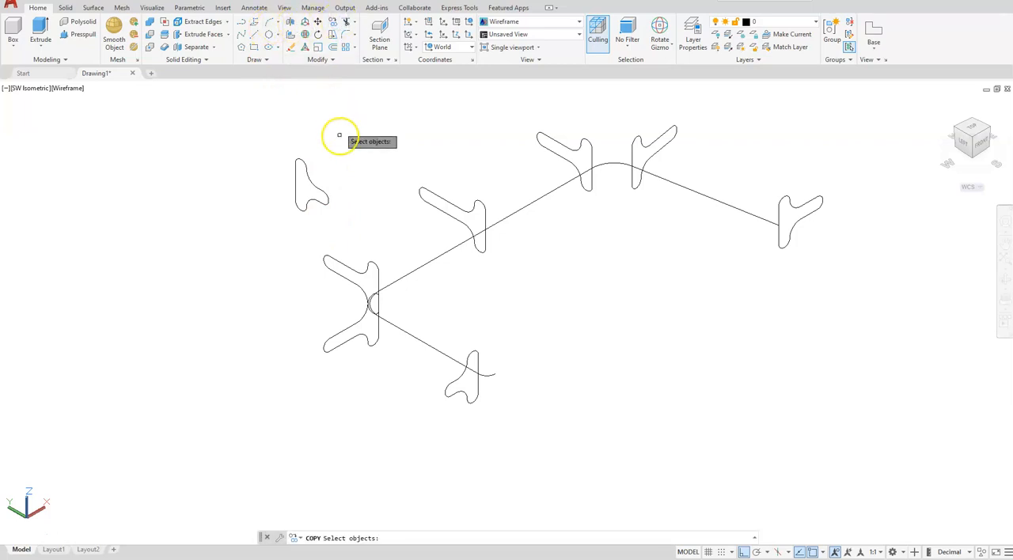
left_click(321, 191)
key("Return")
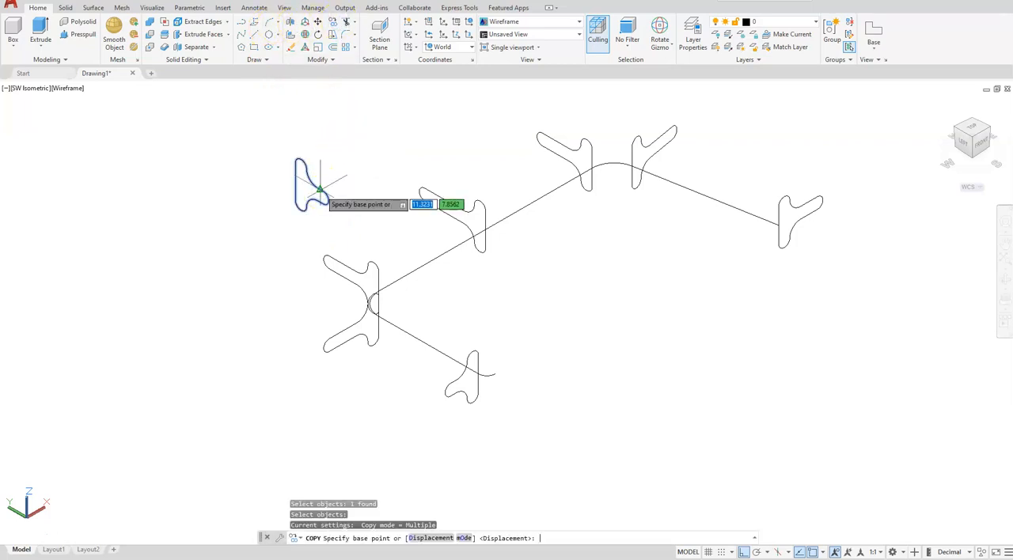
scroll(294, 169, "up", 4)
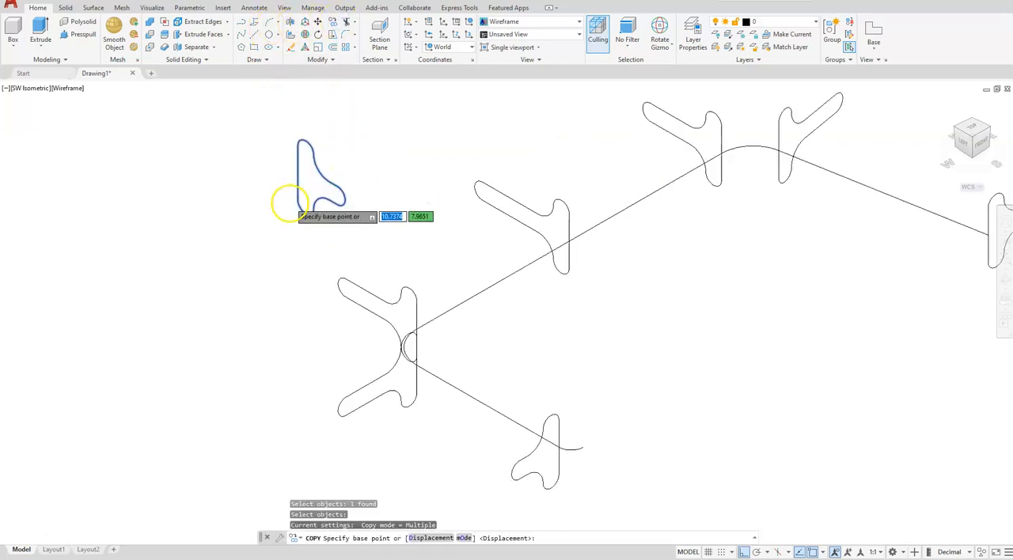
left_click(301, 162)
scroll(302, 163, "down", 5)
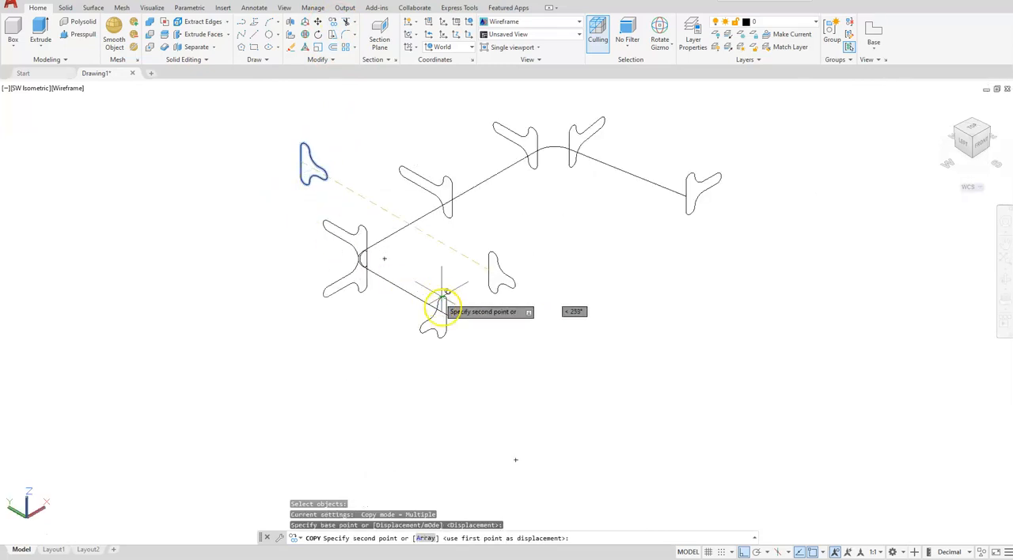
scroll(463, 329, "up", 5)
left_click(486, 301)
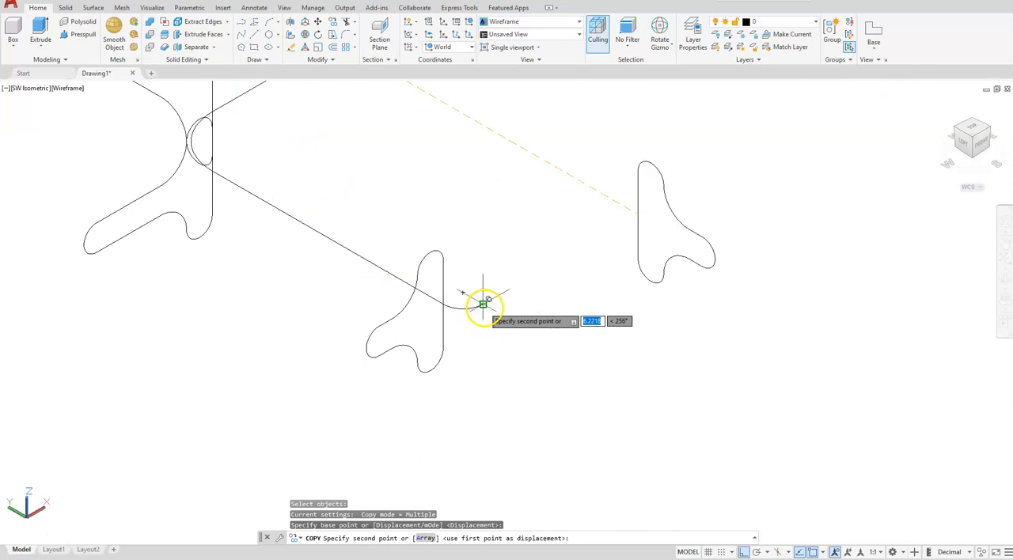
scroll(475, 312, "down", 4)
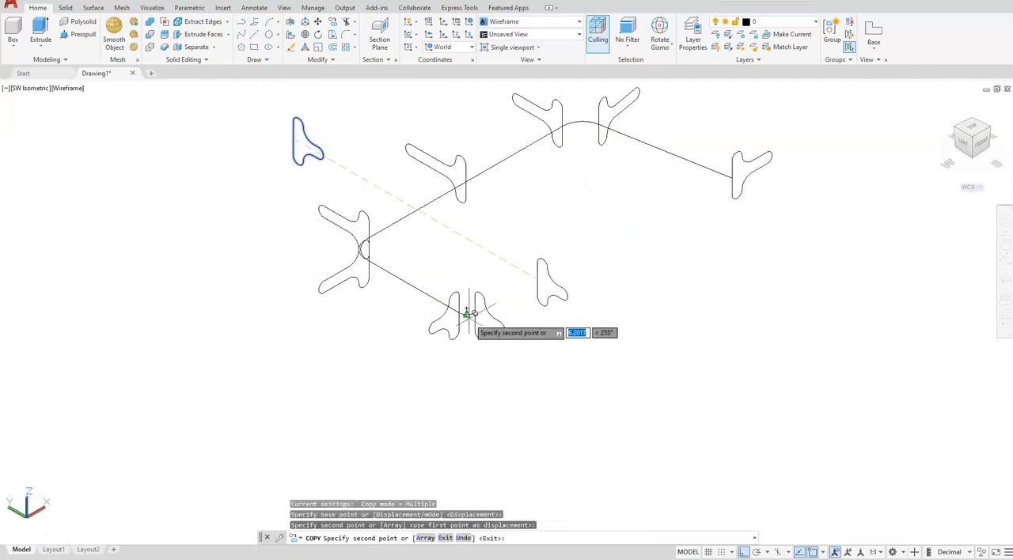
key("Escape")
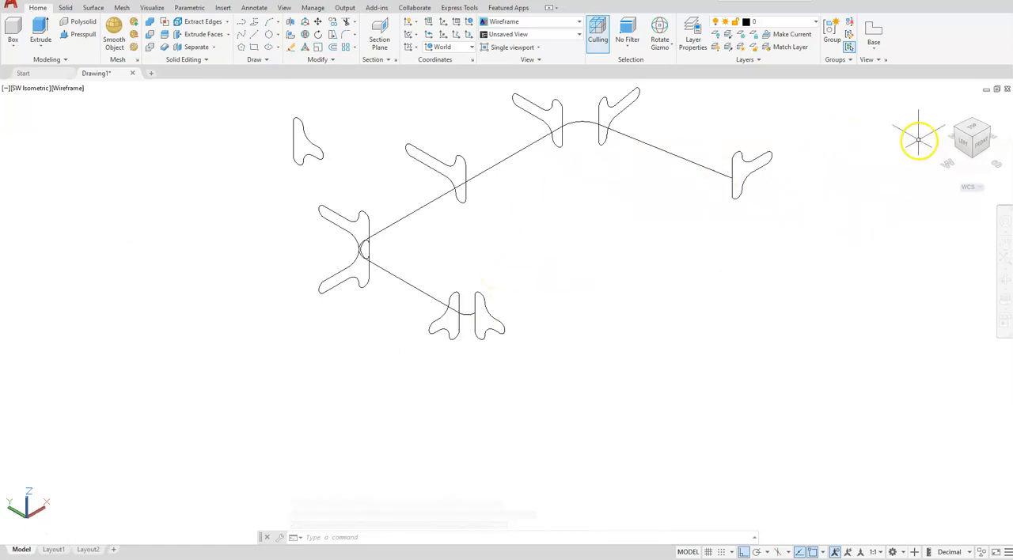
Step: Set the view to NW Isometric and the visual style to Shades of Gray
left_click(959, 131)
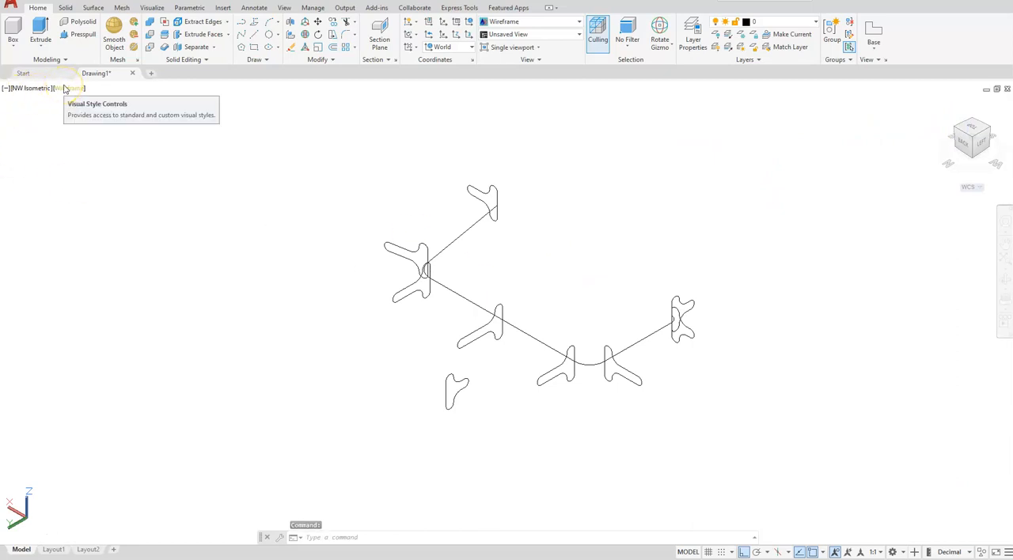
left_click(68, 88)
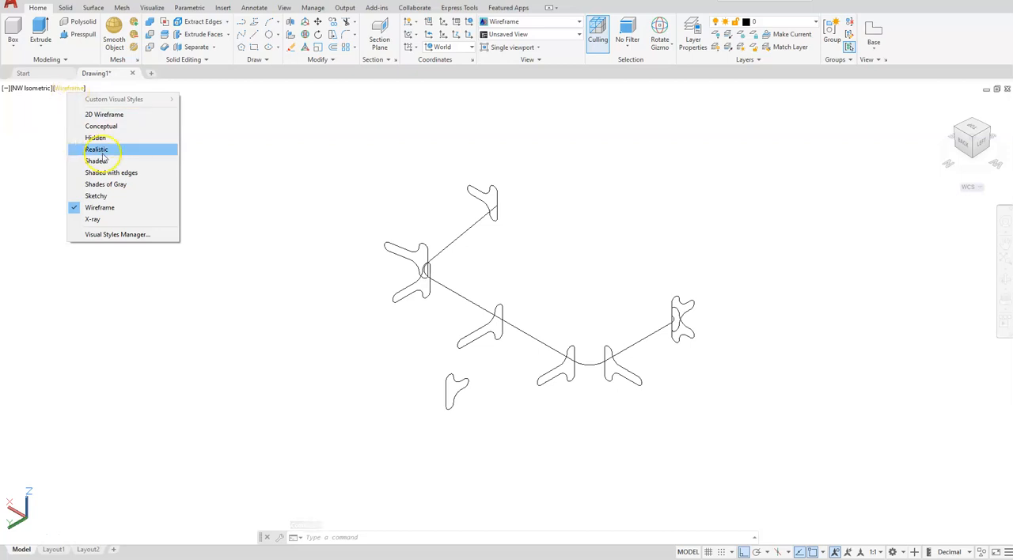
left_click(103, 187)
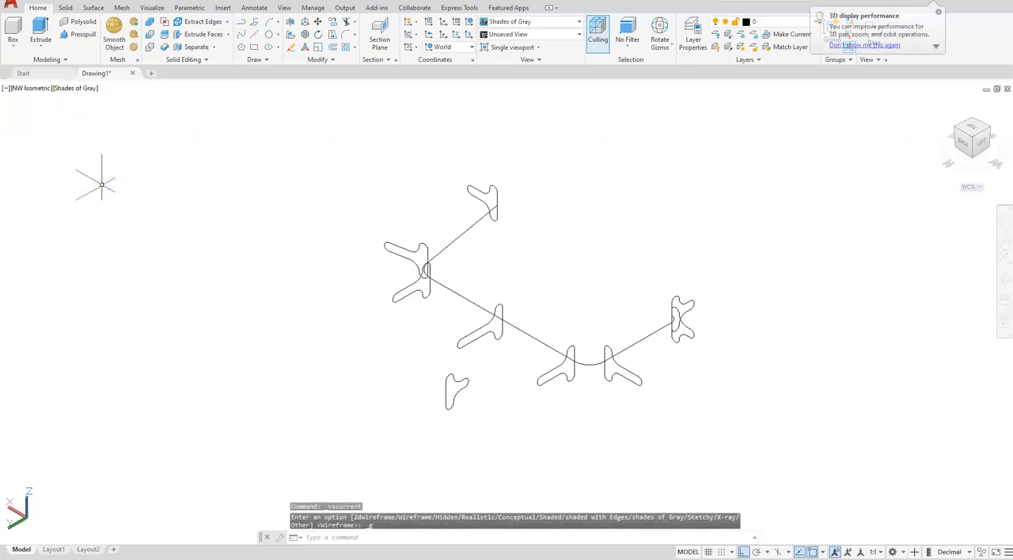
Step: Start a solid Loft through the eight profiles, in order from the slanted segment's free end to the small end arc's free end
left_click(40, 45)
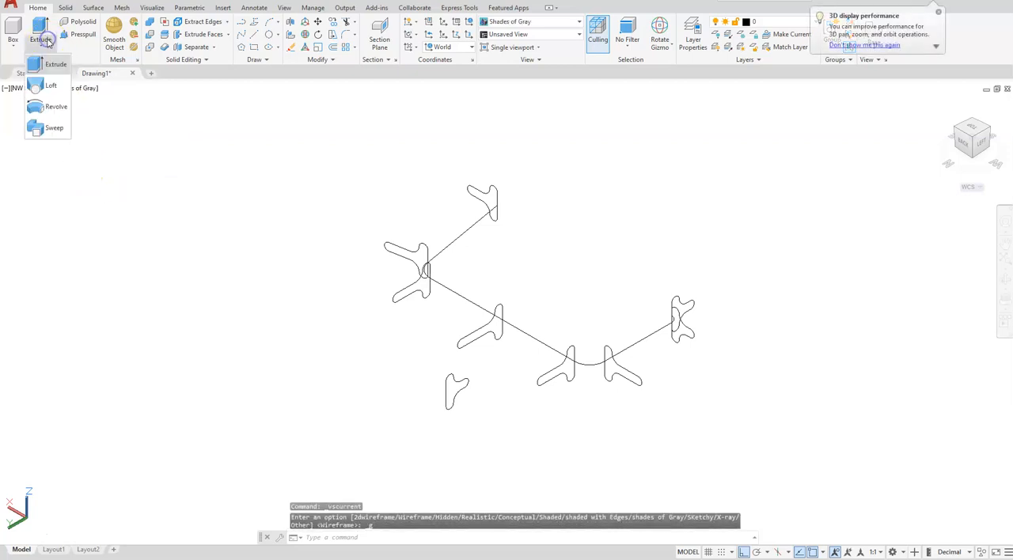
left_click(44, 85)
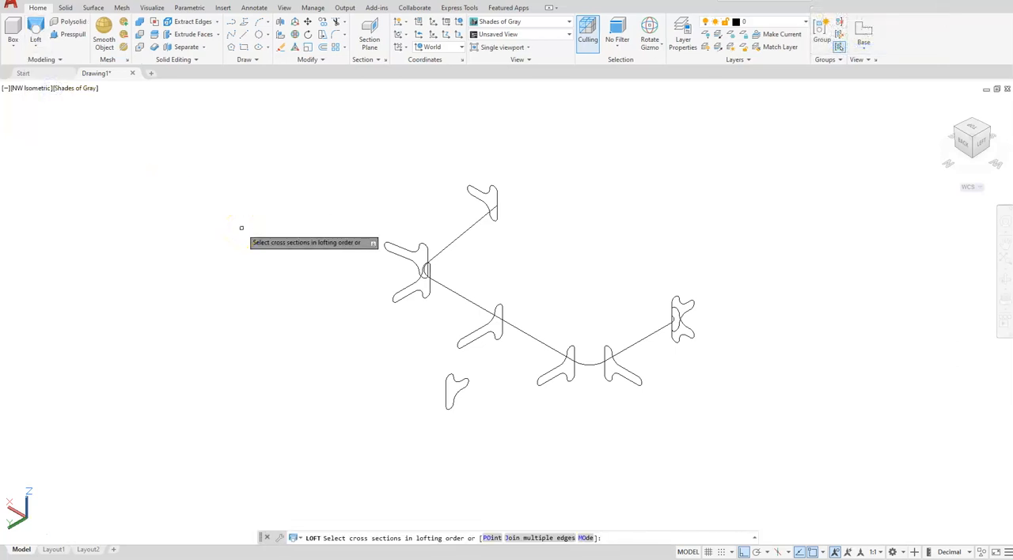
left_click(472, 189)
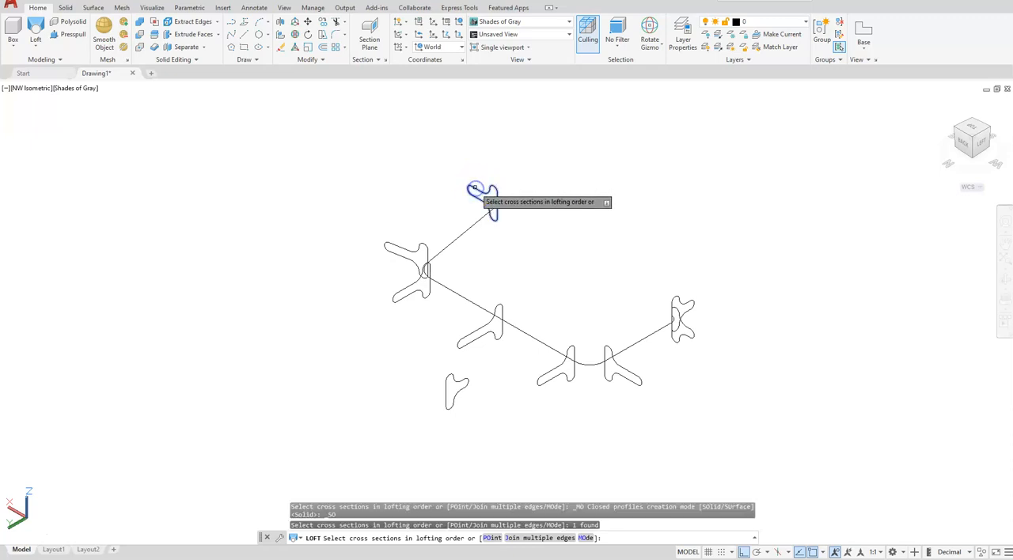
left_click(388, 246)
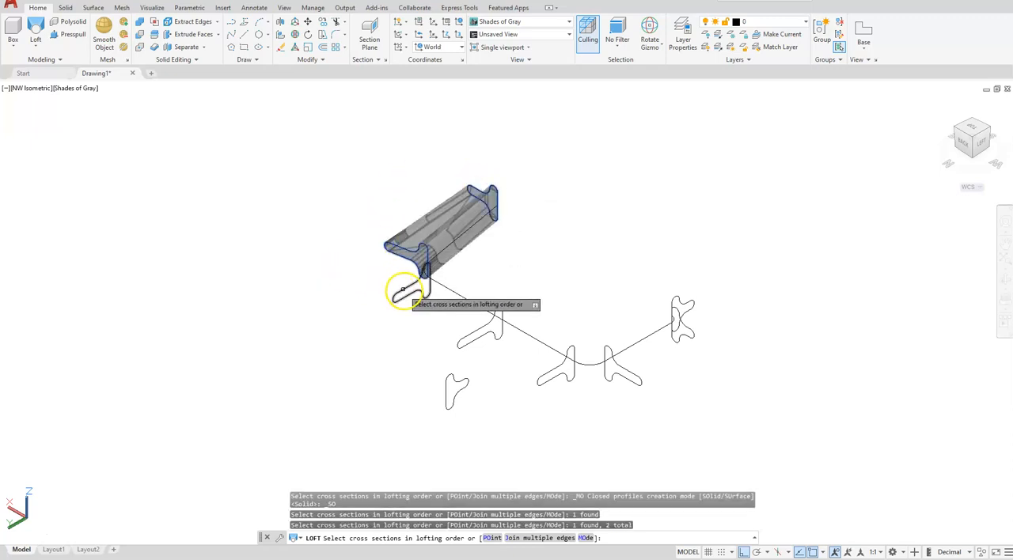
left_click(404, 290)
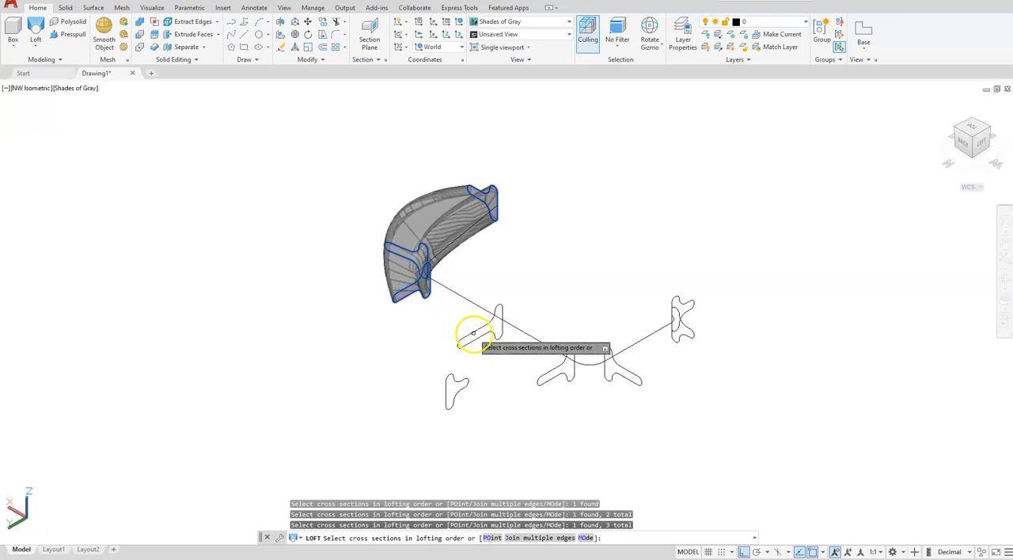
left_click(472, 334)
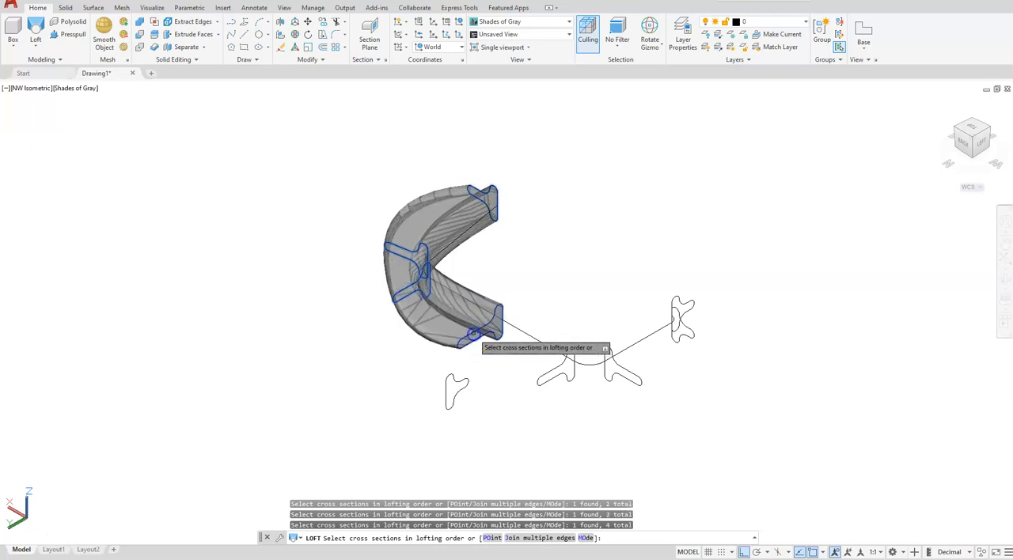
left_click(550, 373)
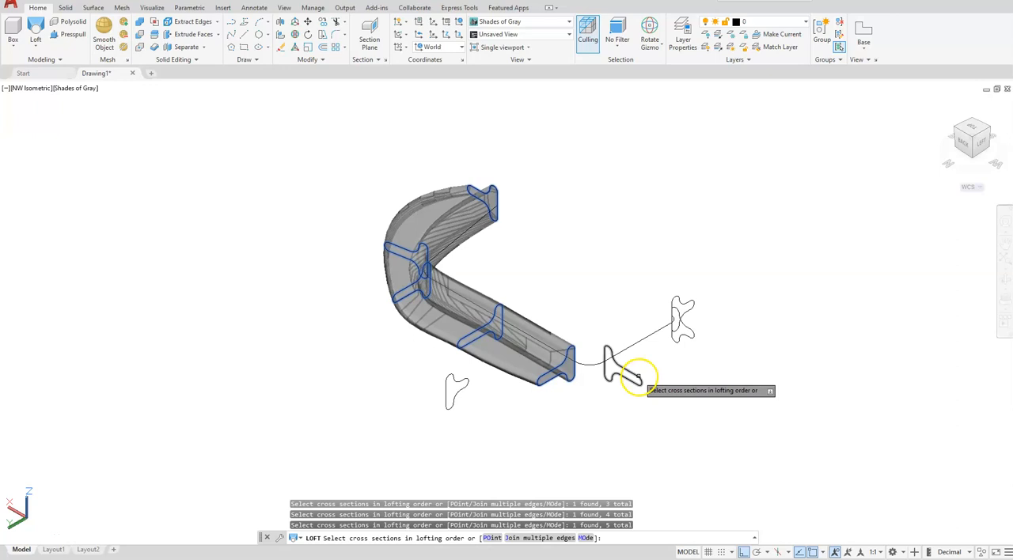
left_click(639, 383)
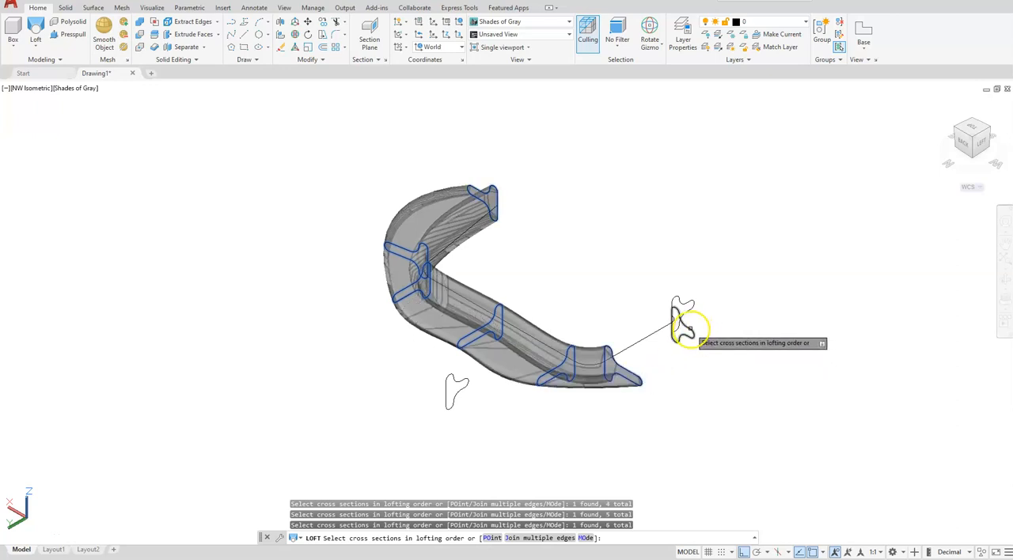
left_click(691, 331)
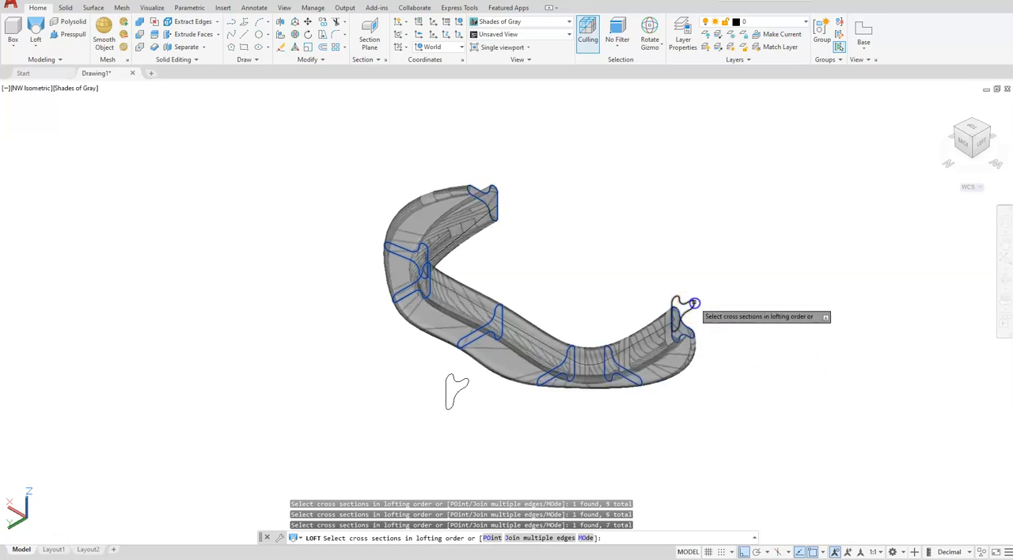
left_click(691, 302)
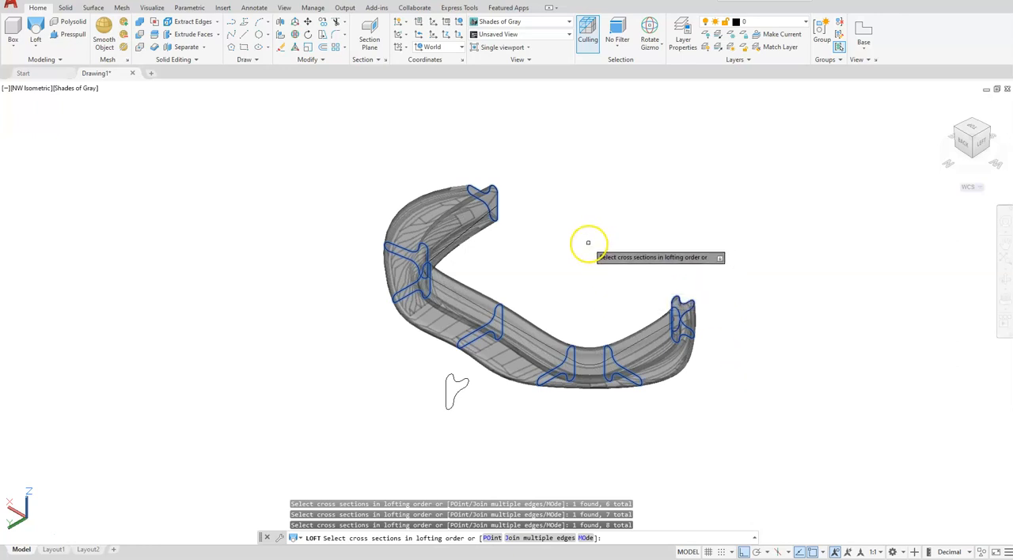
key("Return")
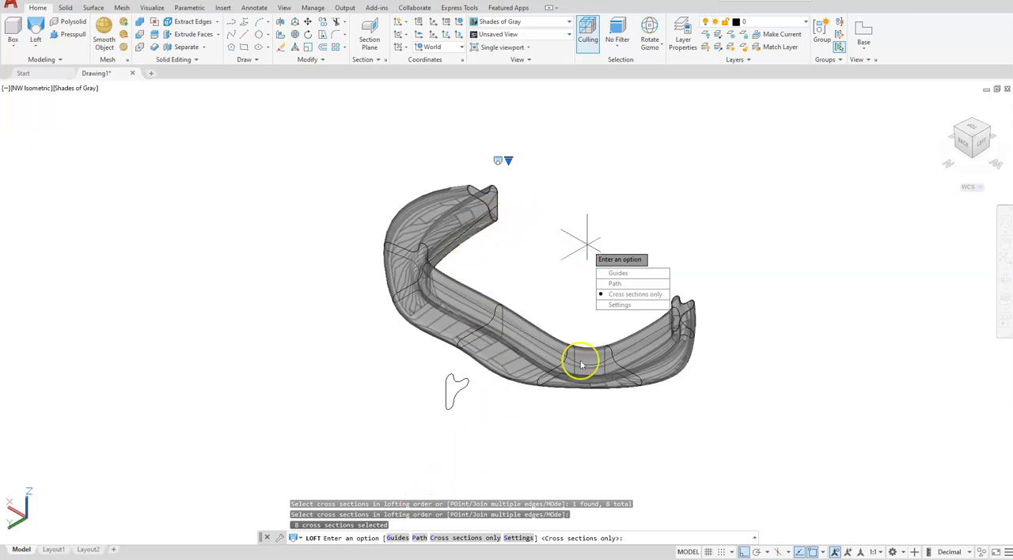
Step: Use the Guides option with the path polyline as the guide profile and complete the loft
left_click(397, 538)
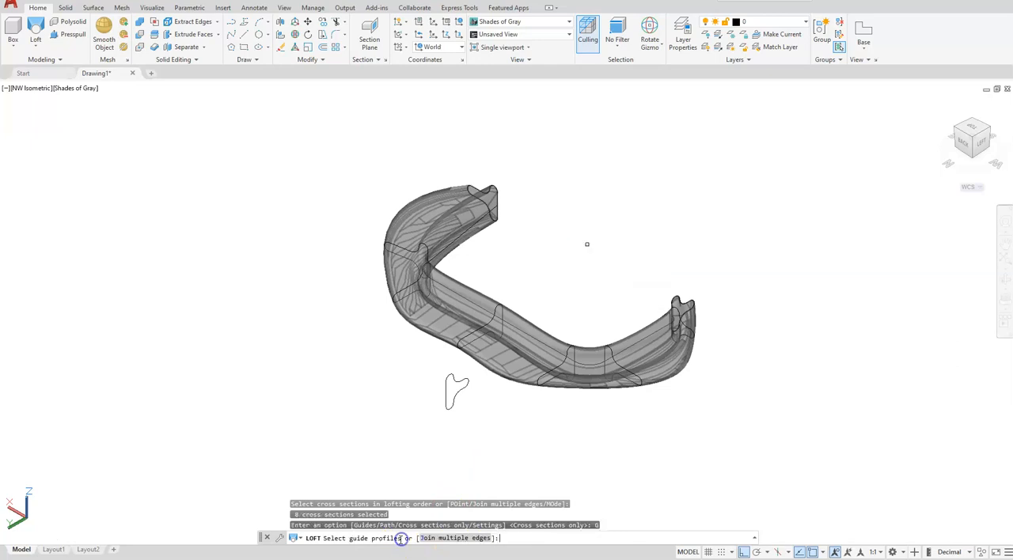
scroll(463, 225, "up", 3)
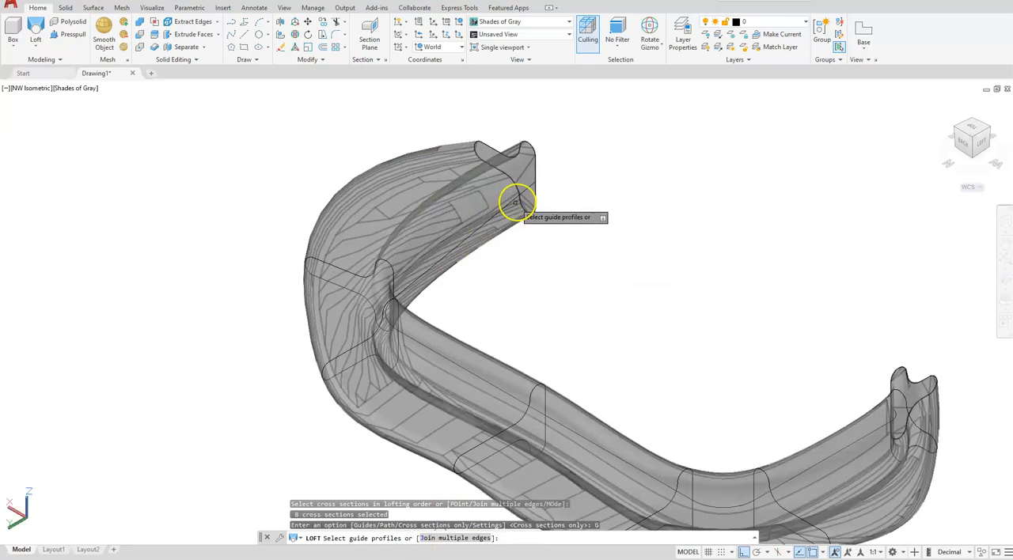
left_click(524, 188)
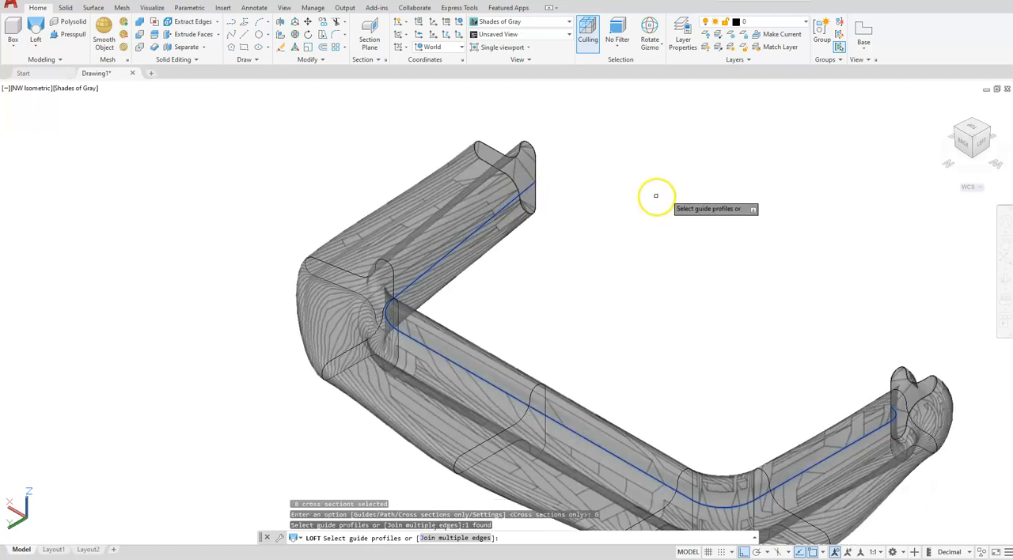
scroll(656, 198, "down", 4)
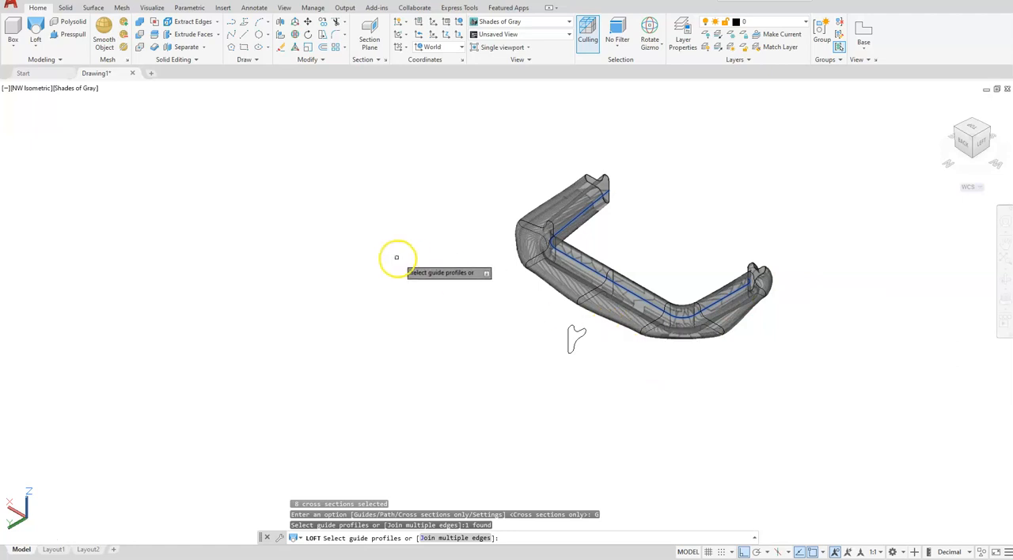
key("Return")
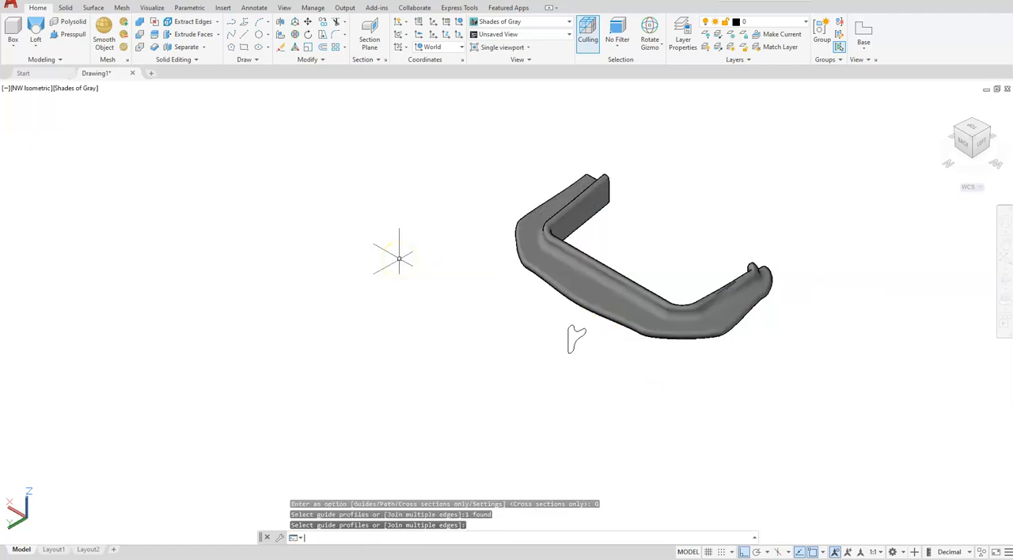
Step: In the NE Isometric view, draw a line across the leftover shortest profile from its stem tip to its straight base edge
left_click(959, 135)
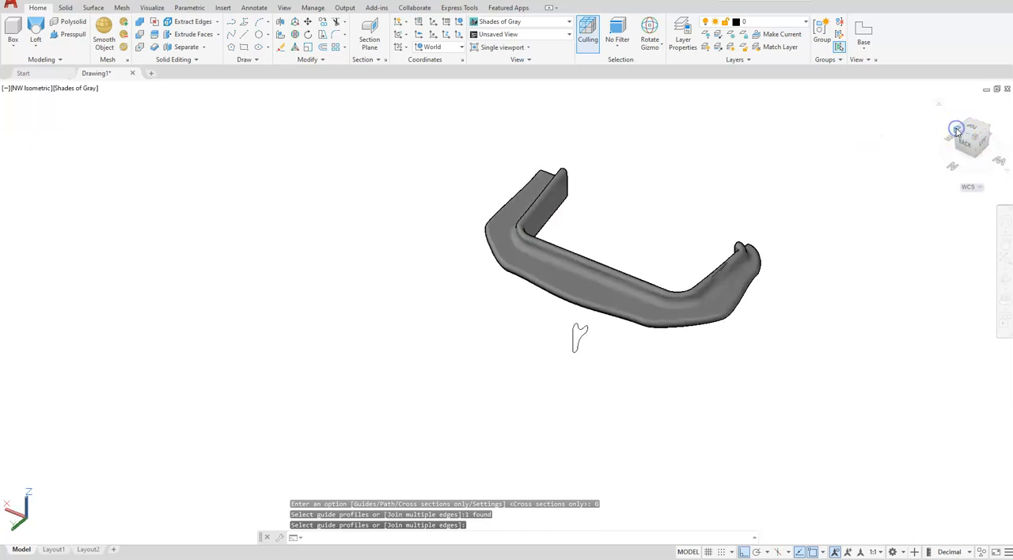
scroll(610, 345, "up", 6)
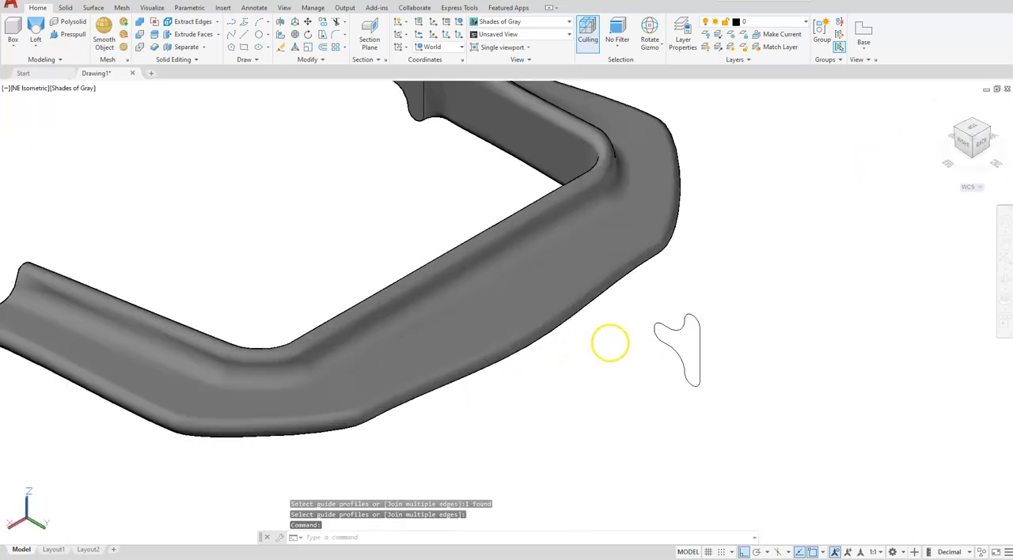
middle_click_drag(633, 353, 554, 324)
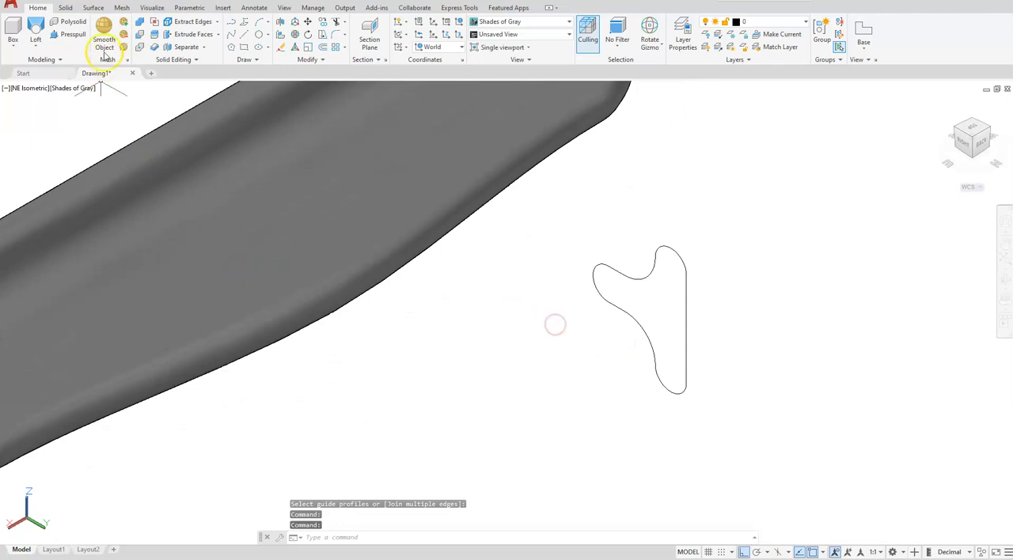
left_click(243, 34)
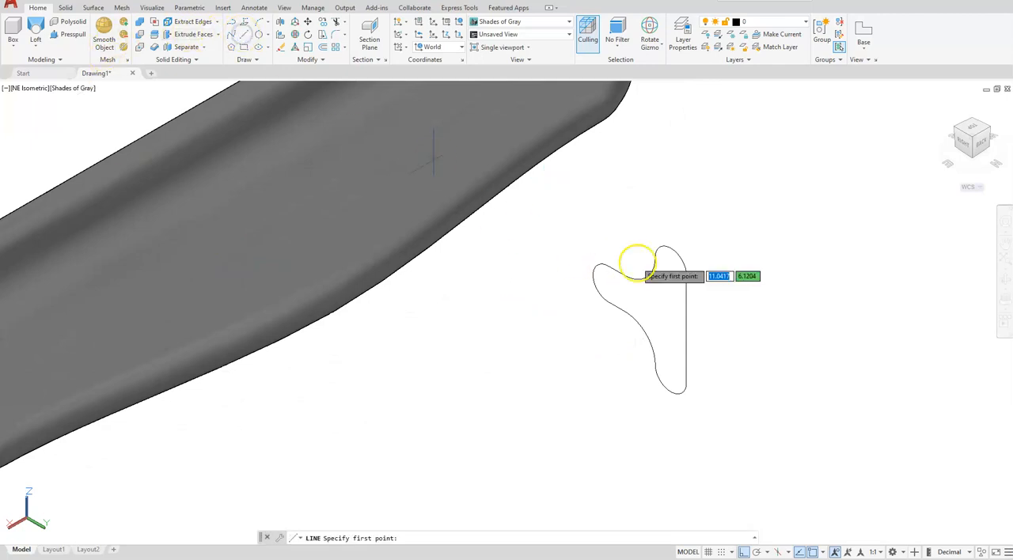
left_click(592, 275)
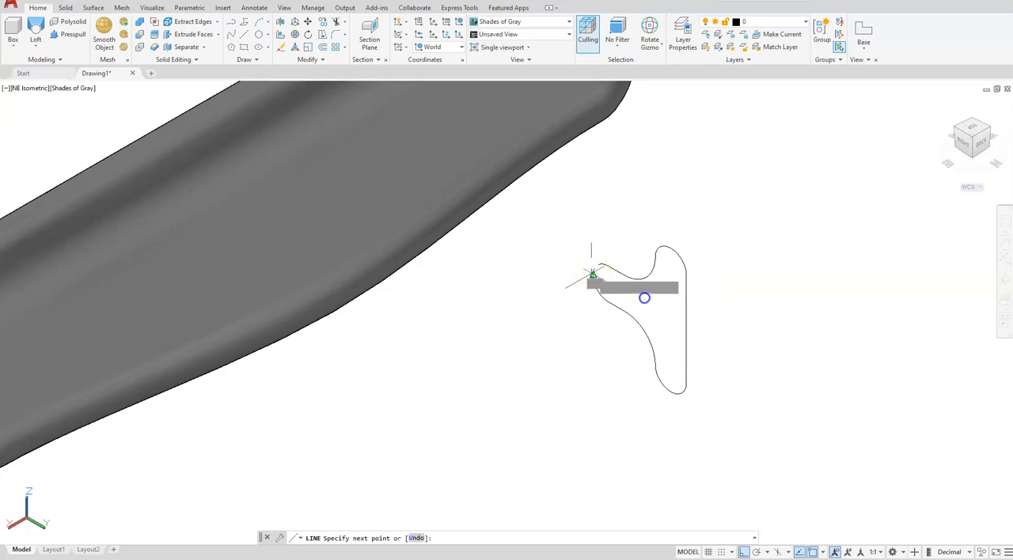
left_click(685, 327)
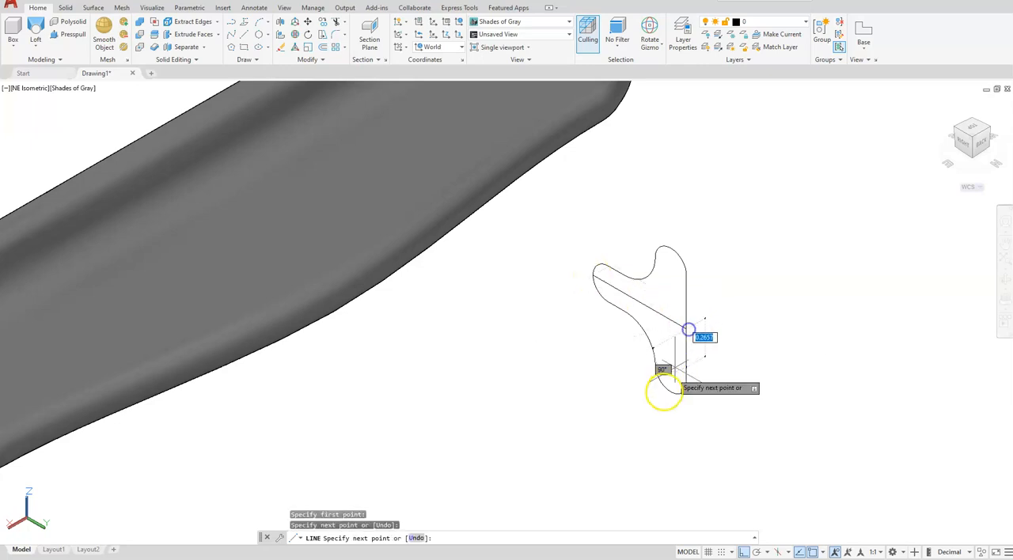
key("Escape")
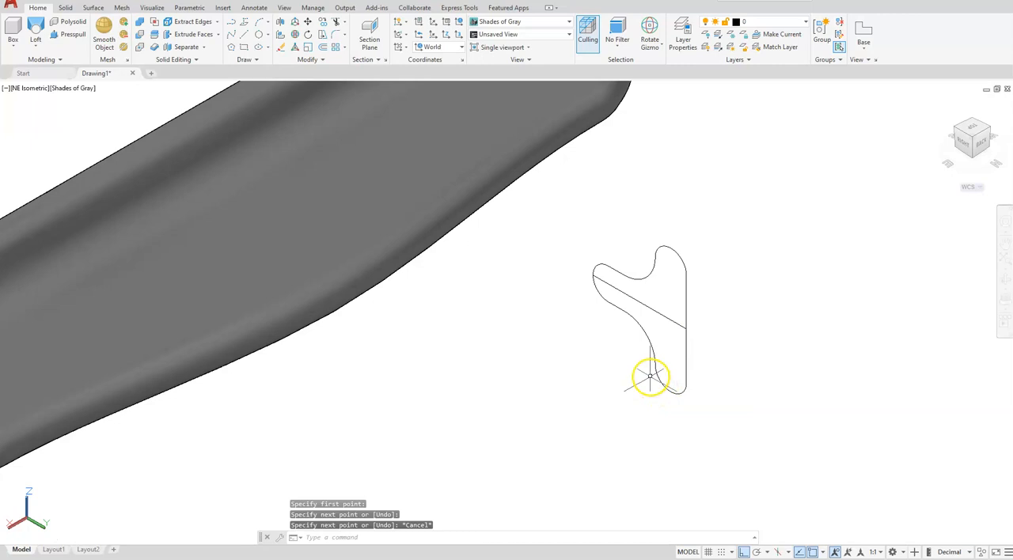
scroll(648, 376, "down", 4)
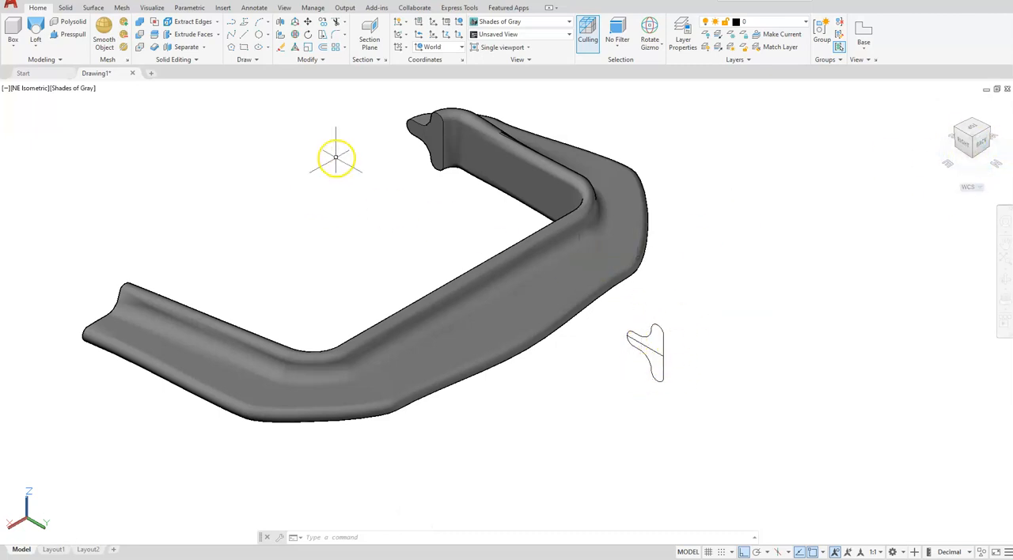
Step: Rotate the UCS 90 degrees about the Y axis
left_click(414, 129)
key("Escape")
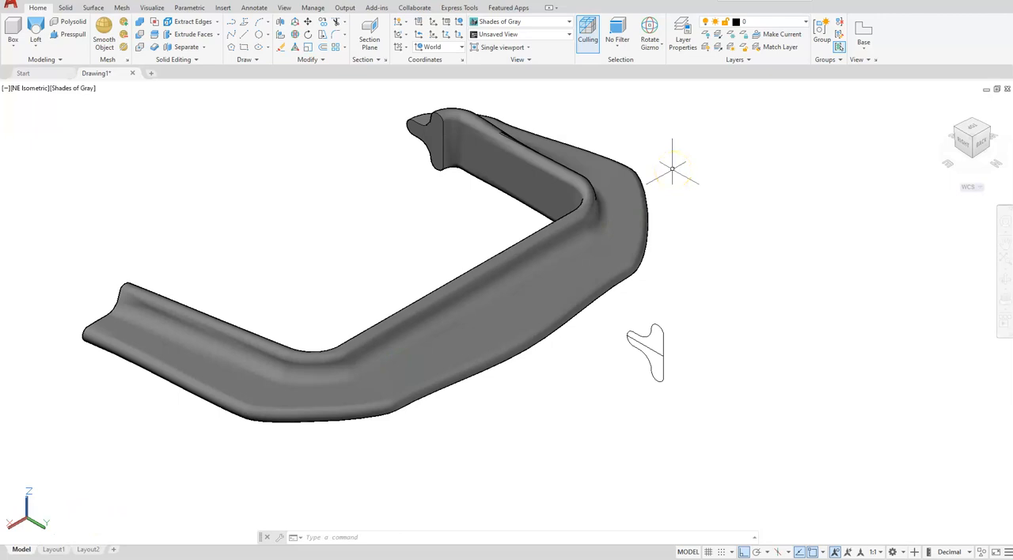
left_click(405, 37)
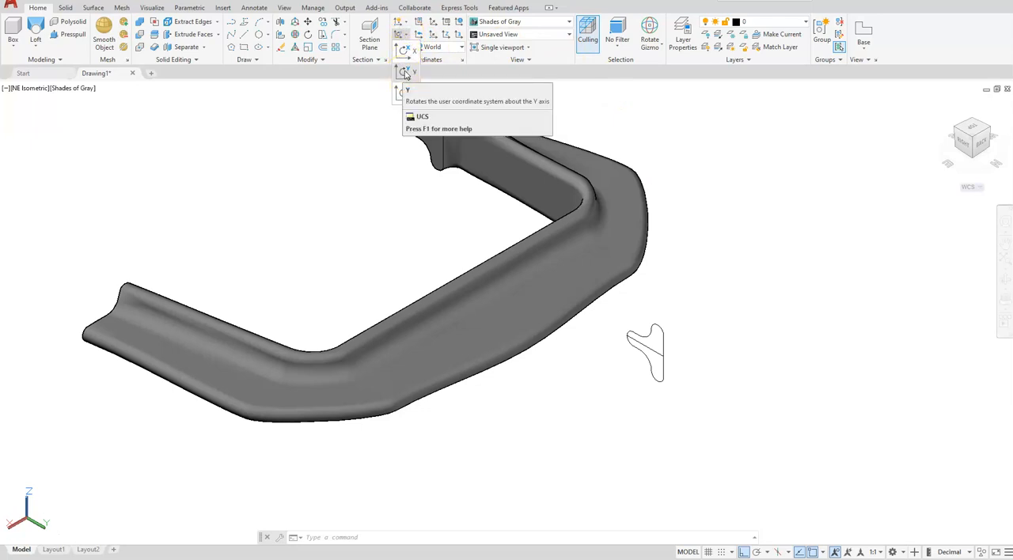
left_click(405, 72)
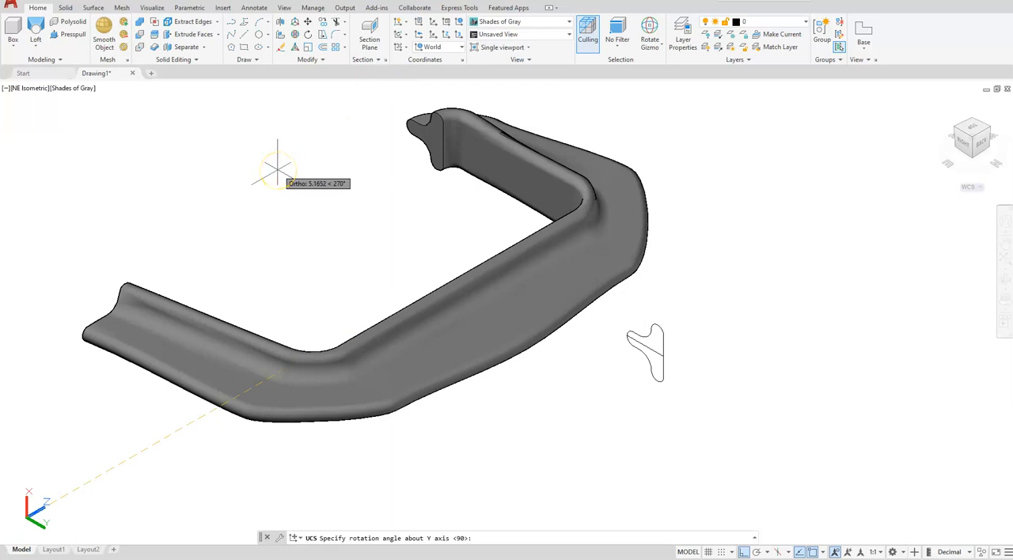
type("90")
key("Return")
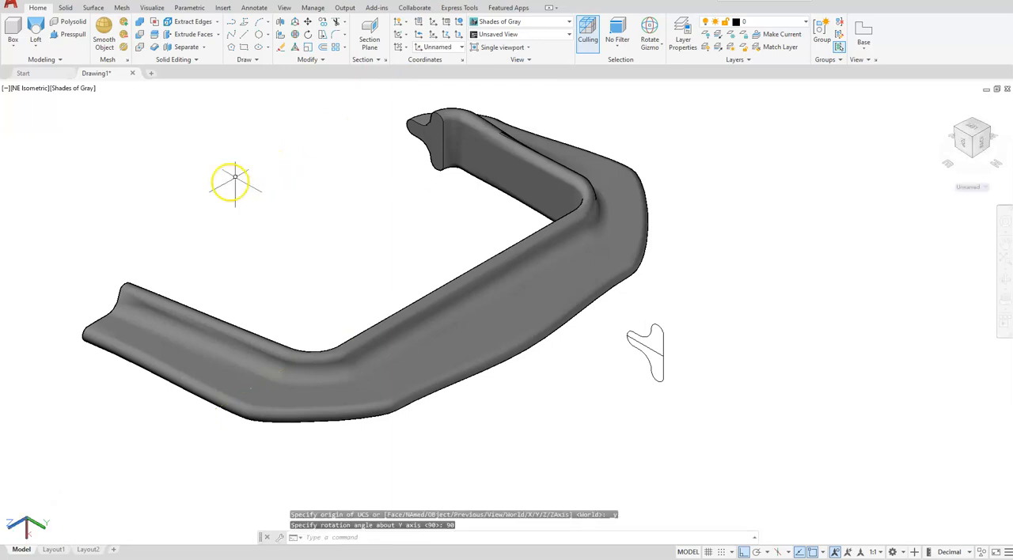
Step: Draw a Center, Diameter circle of diameter 1 at the midpoint of the line across the leftover profile
middle_click_drag(118, 362, 236, 276)
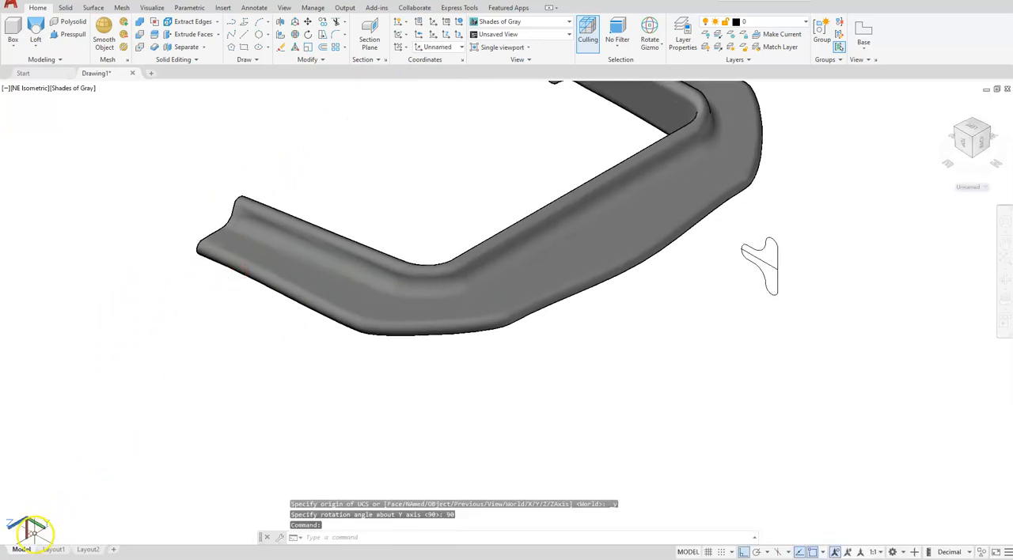
middle_click_drag(451, 344, 400, 363)
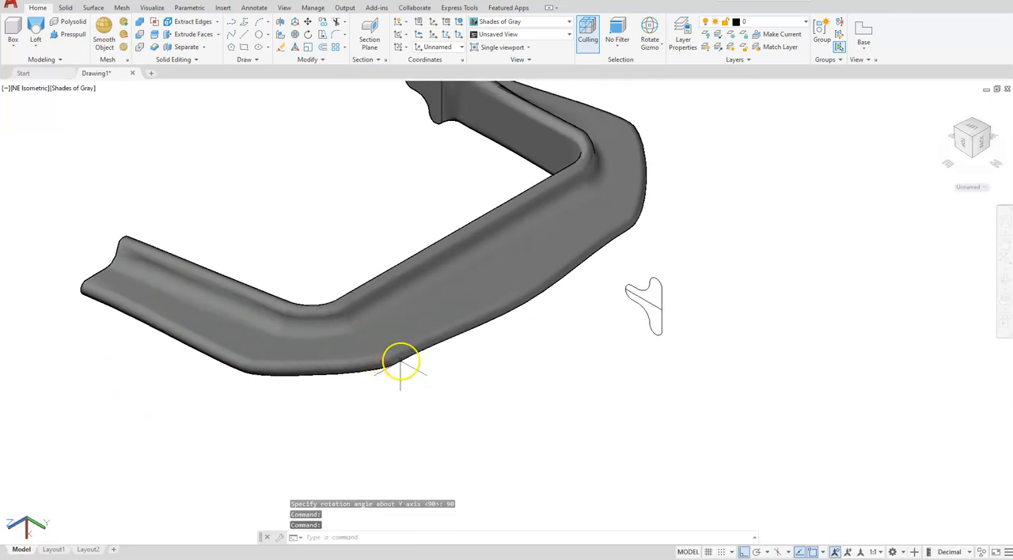
left_click(268, 39)
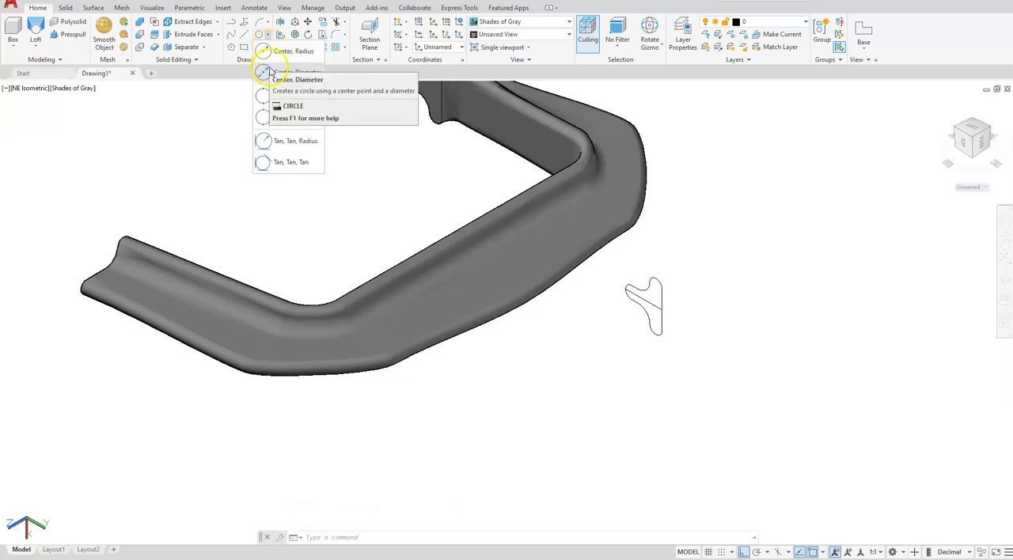
left_click(269, 72)
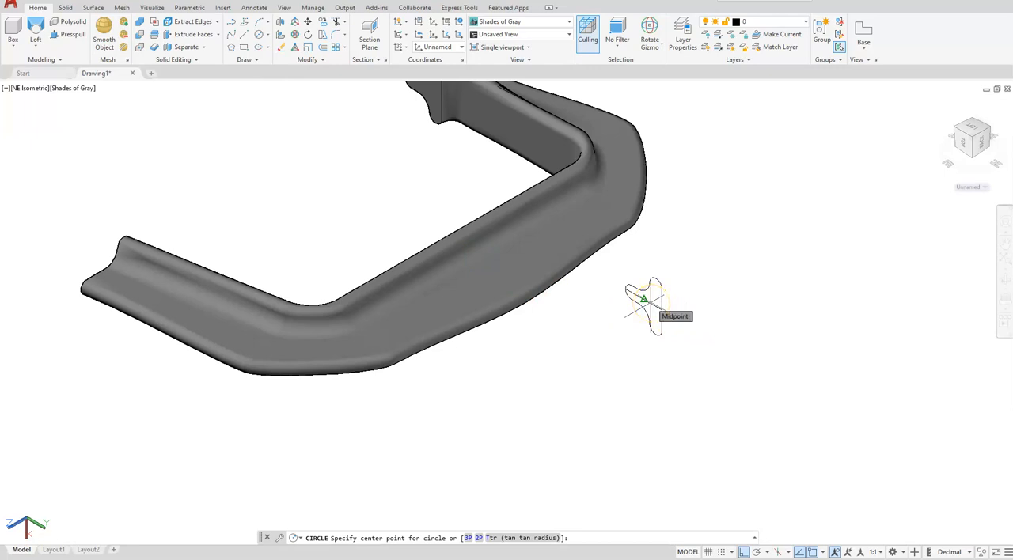
left_click(648, 301)
key("d")
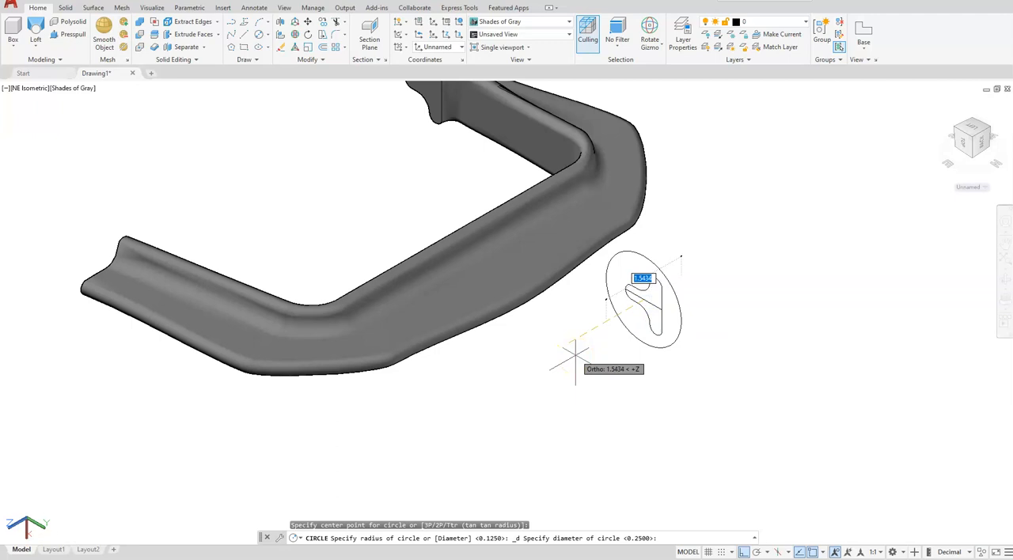
type("1")
key("Return")
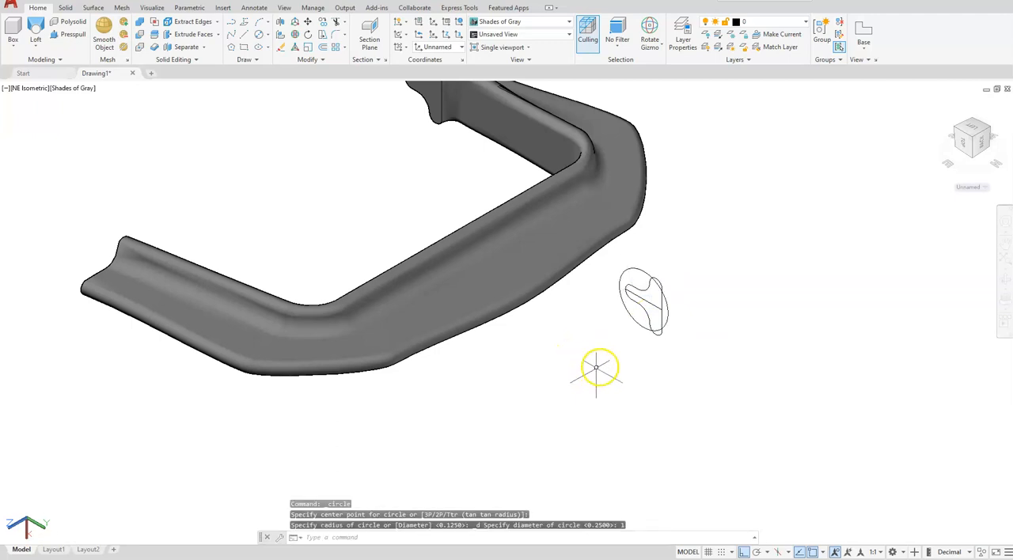
Step: Extrude the circle around the leftover profile to a height of .125 to form a thin disc
scroll(665, 292, "up", 5)
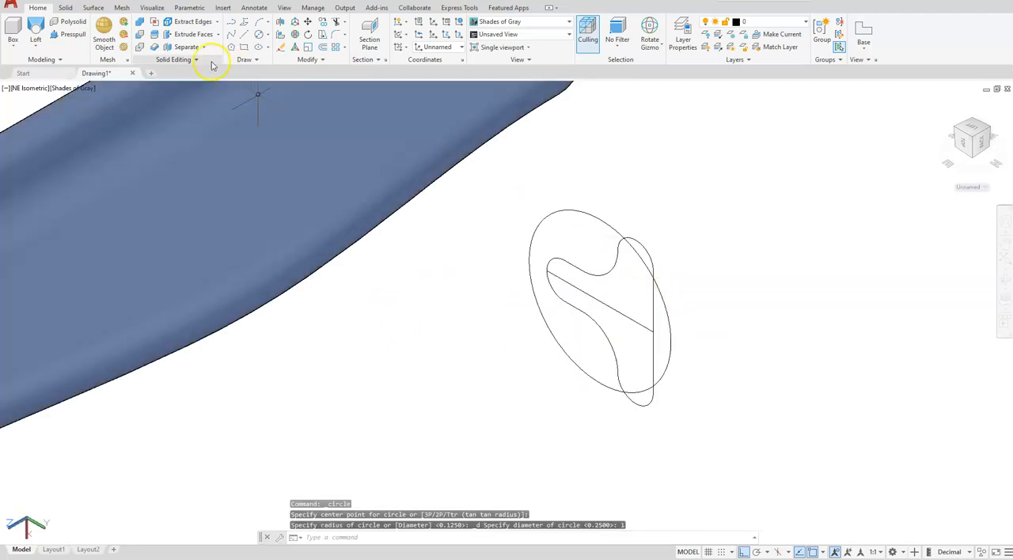
scroll(202, 97, "down", 2)
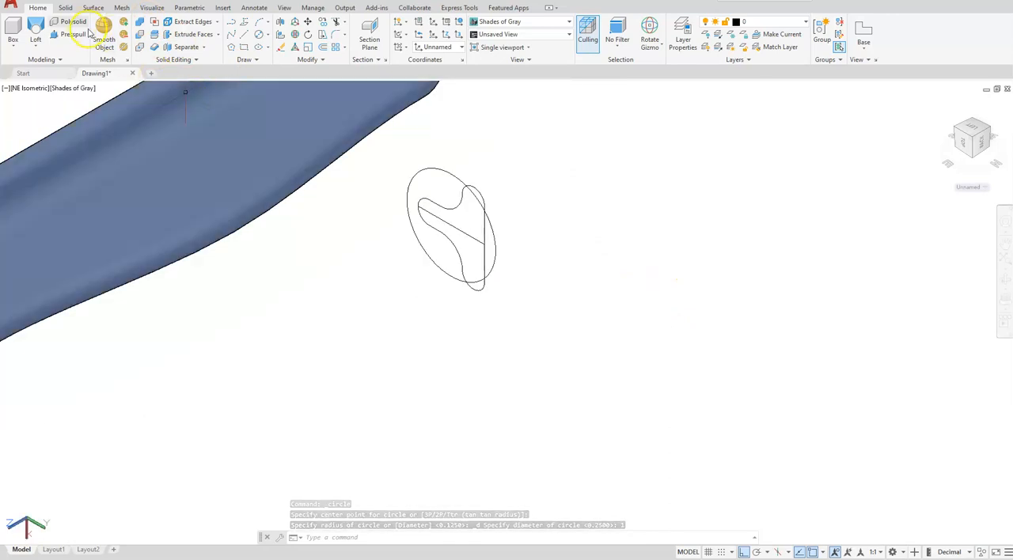
left_click(35, 50)
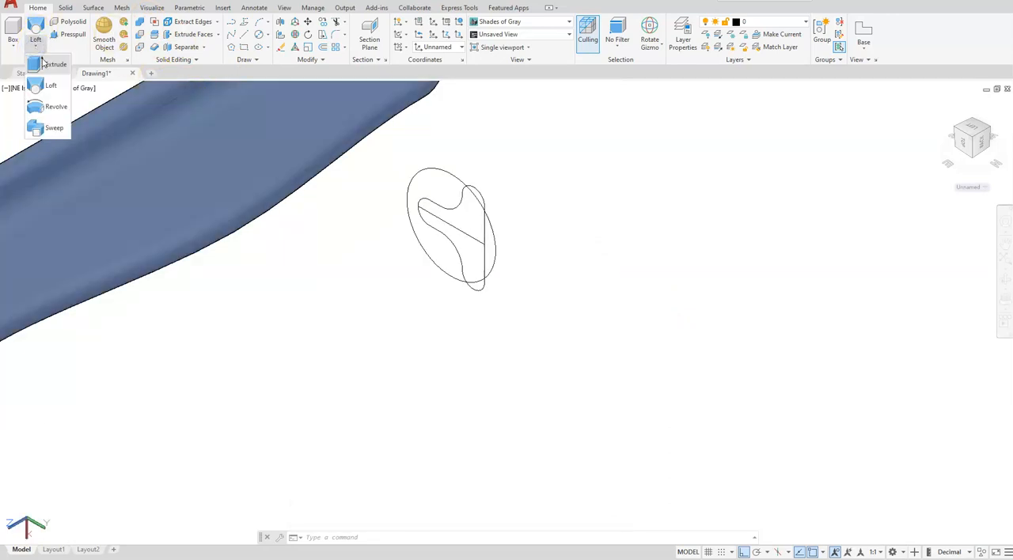
left_click(44, 64)
left_click(444, 170)
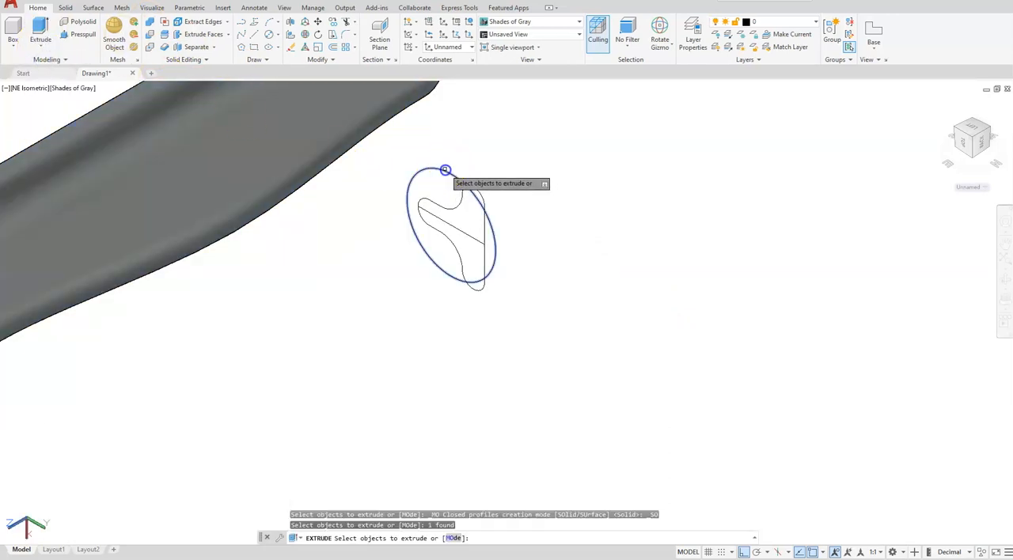
key("Return")
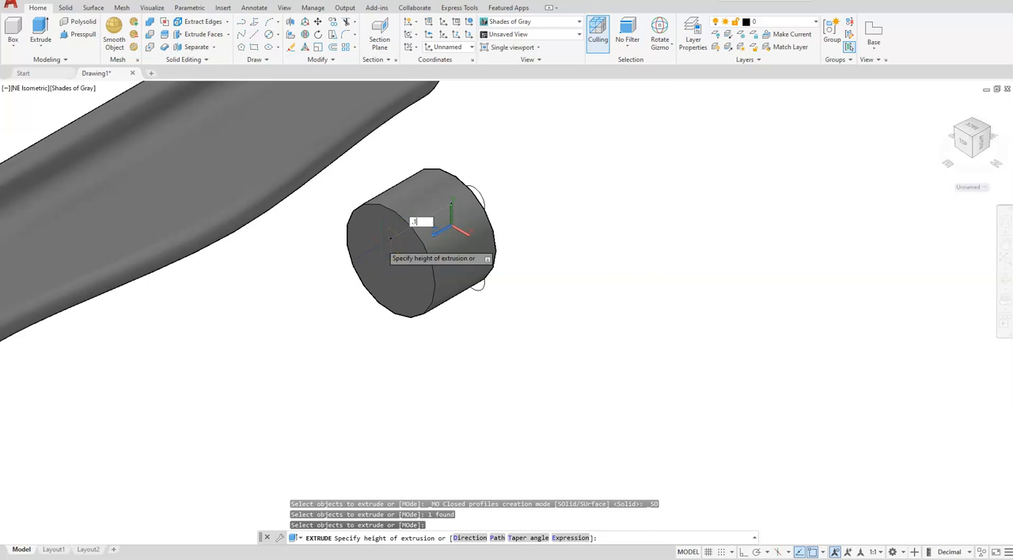
type(".125")
key("Return")
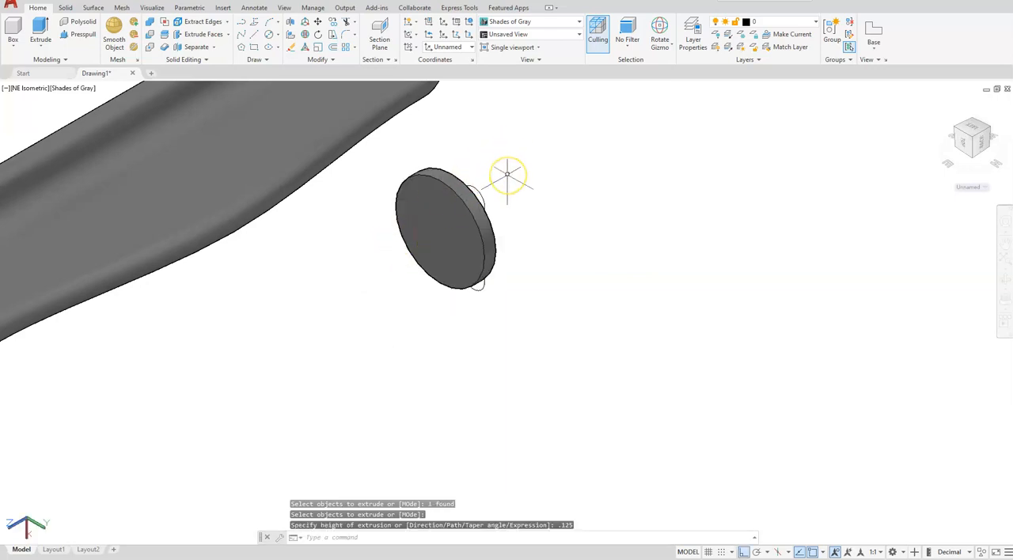
Step: Switch the visual style to Wireframe
scroll(507, 176, "down", 3)
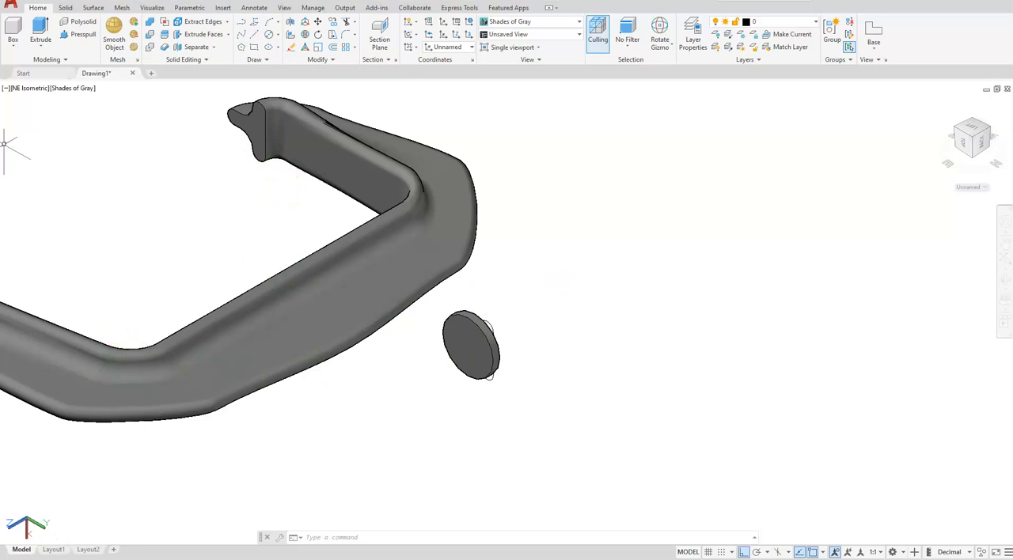
left_click(68, 88)
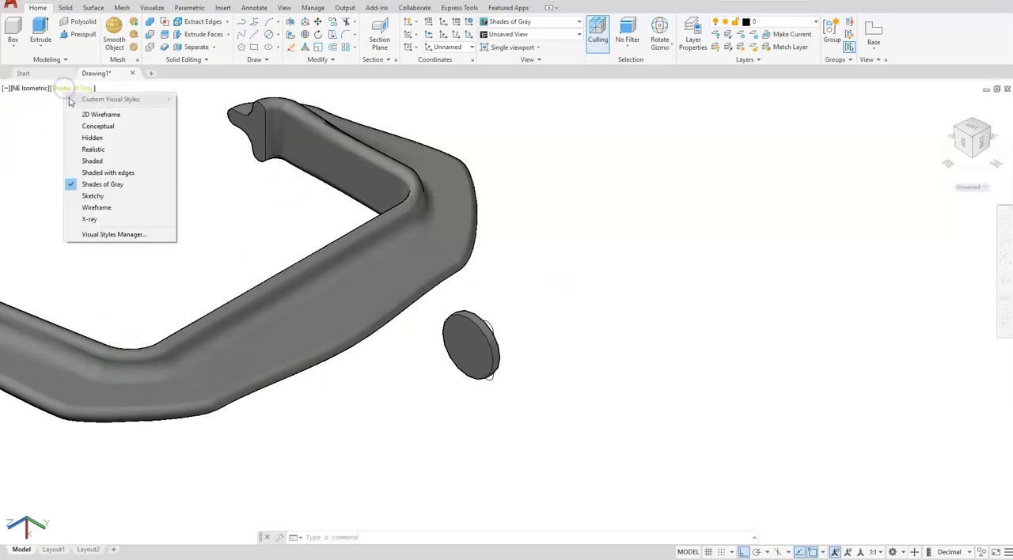
left_click(97, 207)
Step: Move the disc from the reference line's endpoint on the profile's straight edge to the path's endpoint at the far profile
scroll(456, 365, "up", 4)
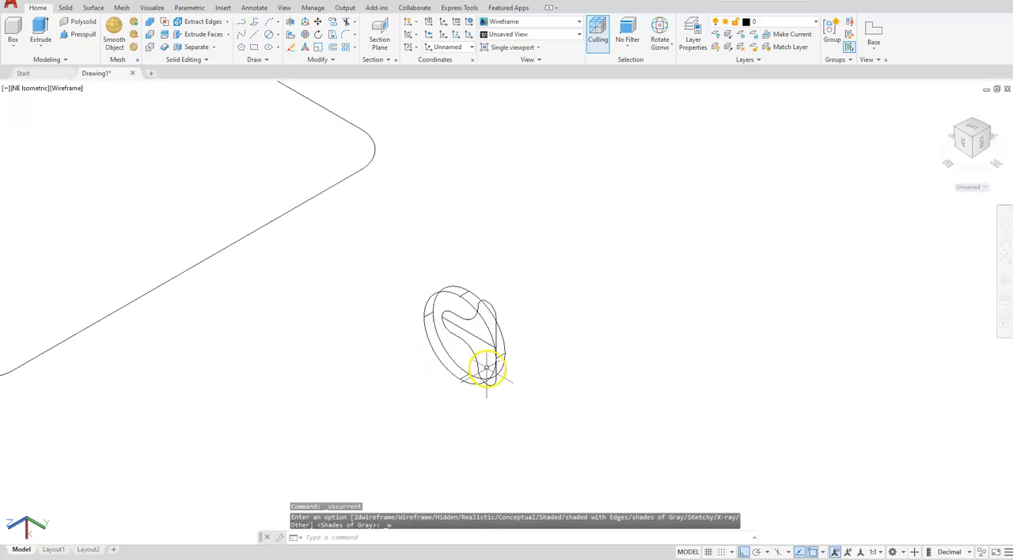
left_click(318, 21)
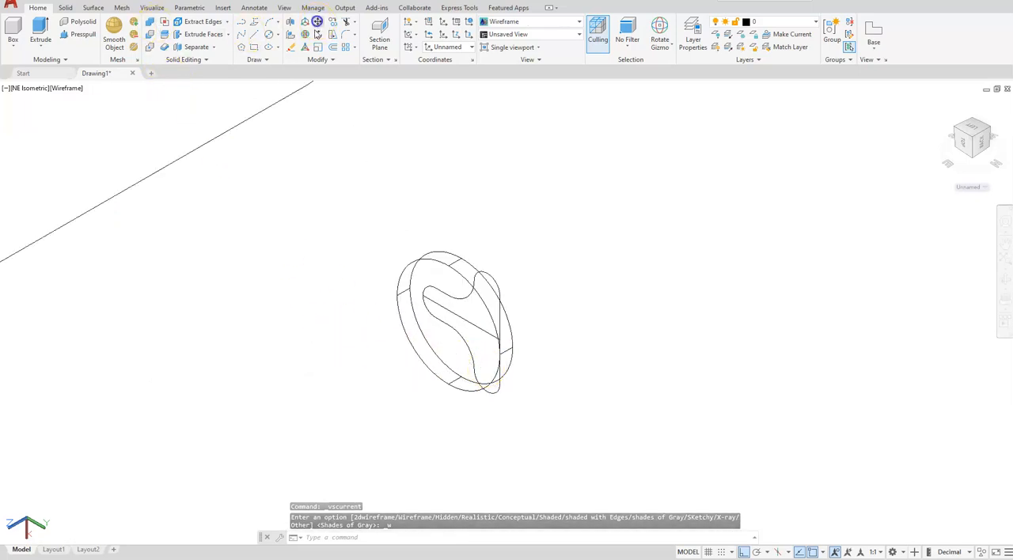
left_click(452, 268)
key("Return")
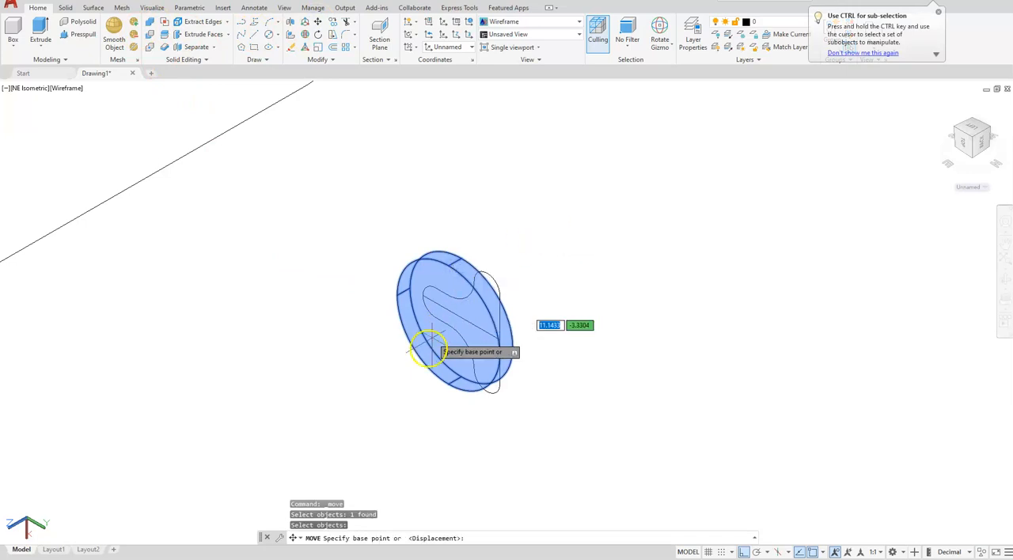
scroll(485, 338, "up", 3)
scroll(622, 301, "up", 3)
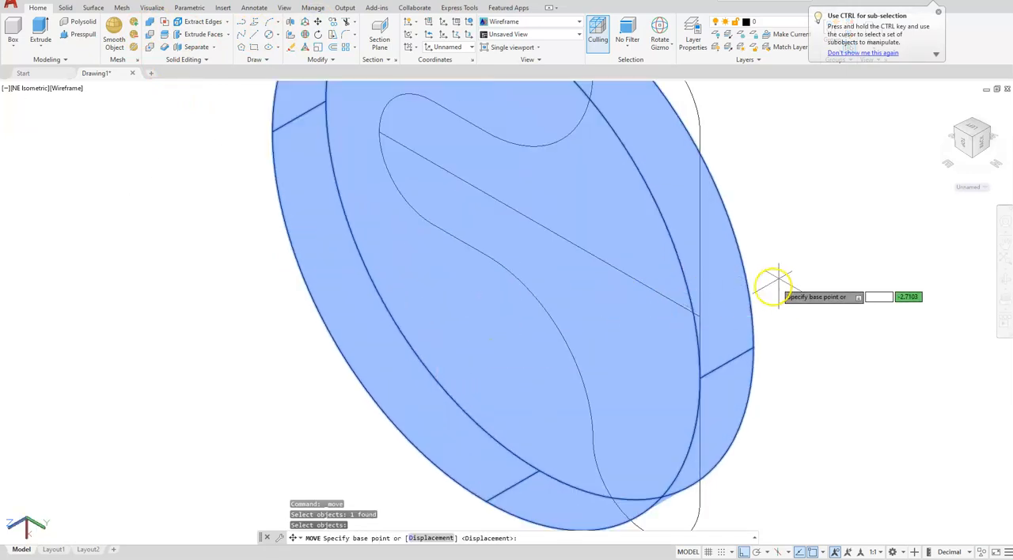
left_click(699, 316)
scroll(701, 311, "down", 6)
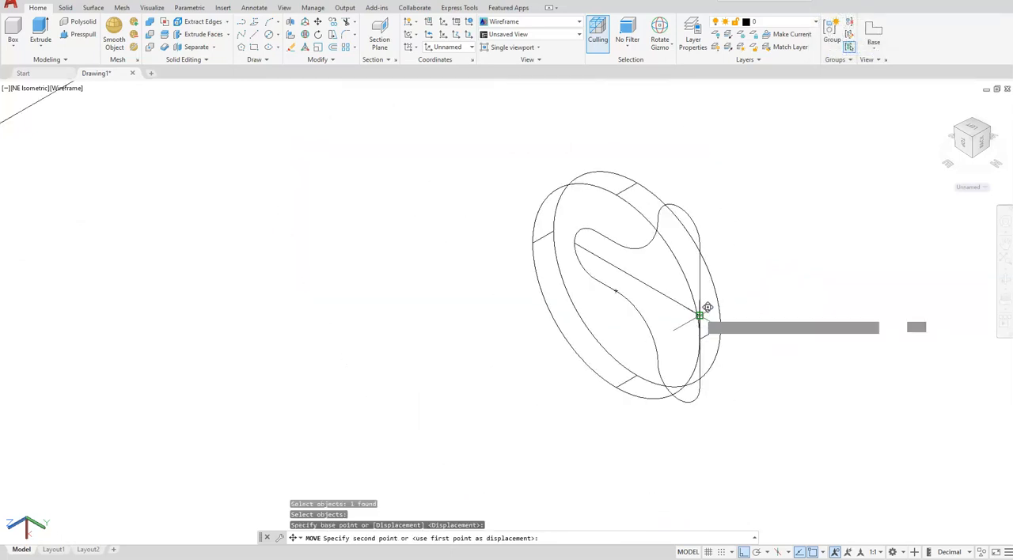
scroll(603, 208, "up", 6)
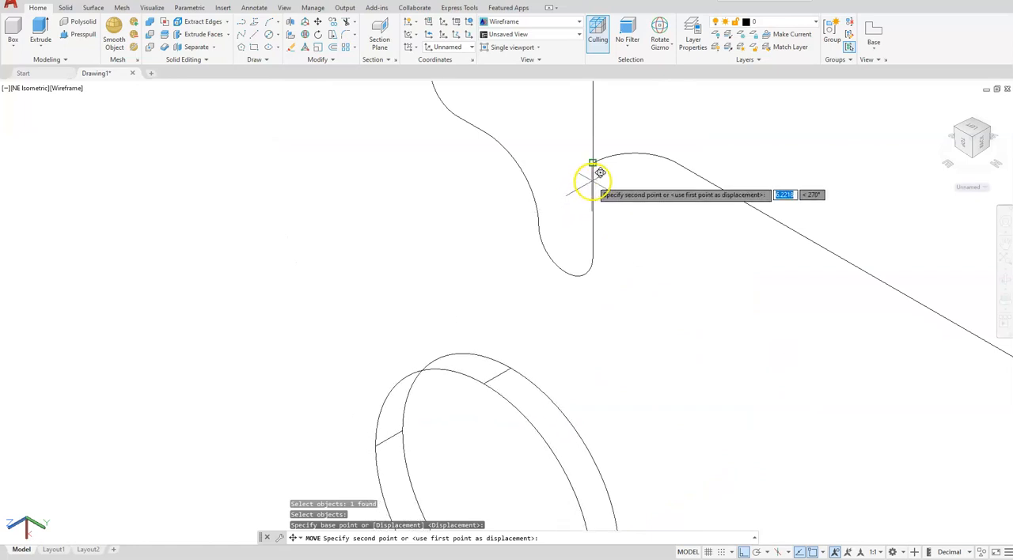
left_click(595, 184)
Step: Set the visual style back to Shades of Gray
scroll(442, 248, "down", 5)
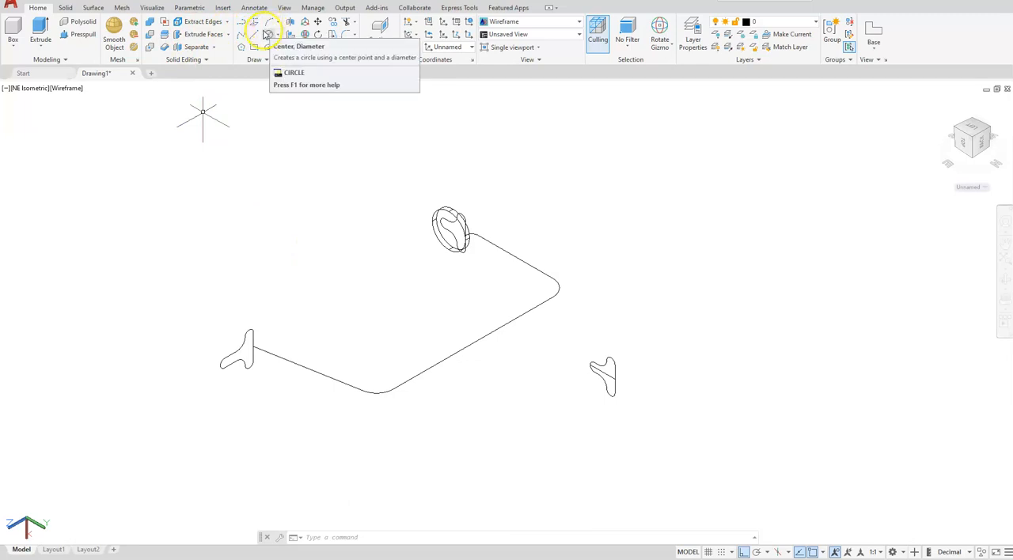
left_click(68, 89)
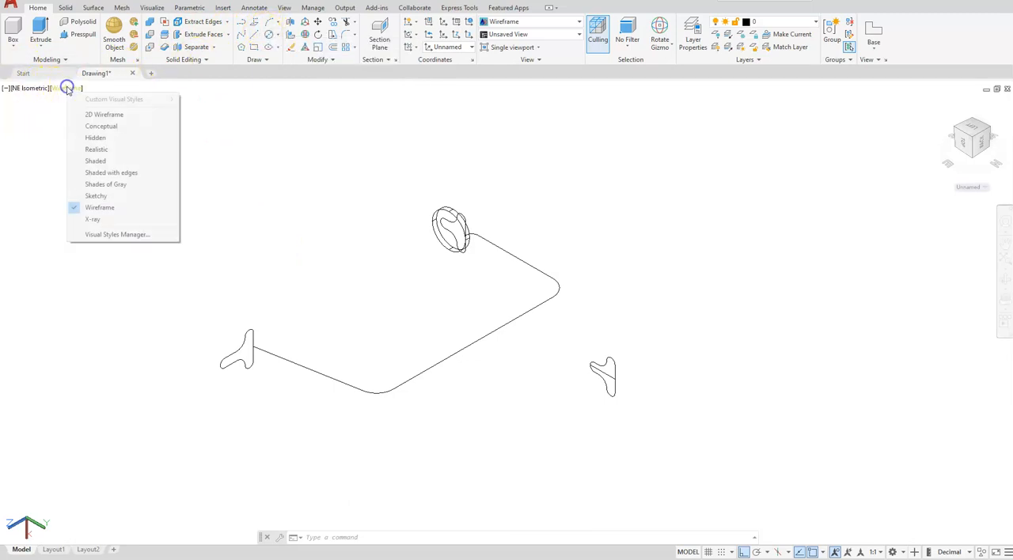
left_click(95, 183)
scroll(414, 223, "up", 5)
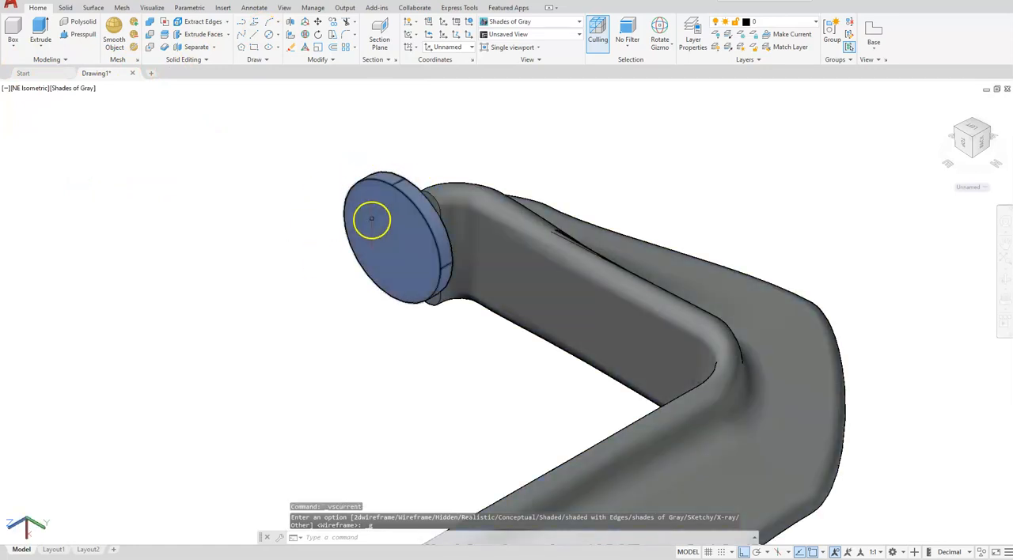
Step: Create a cylinder of diameter 1 centred on the disc's face, extending about 10.7 past the frame's open end
scroll(367, 222, "down", 6)
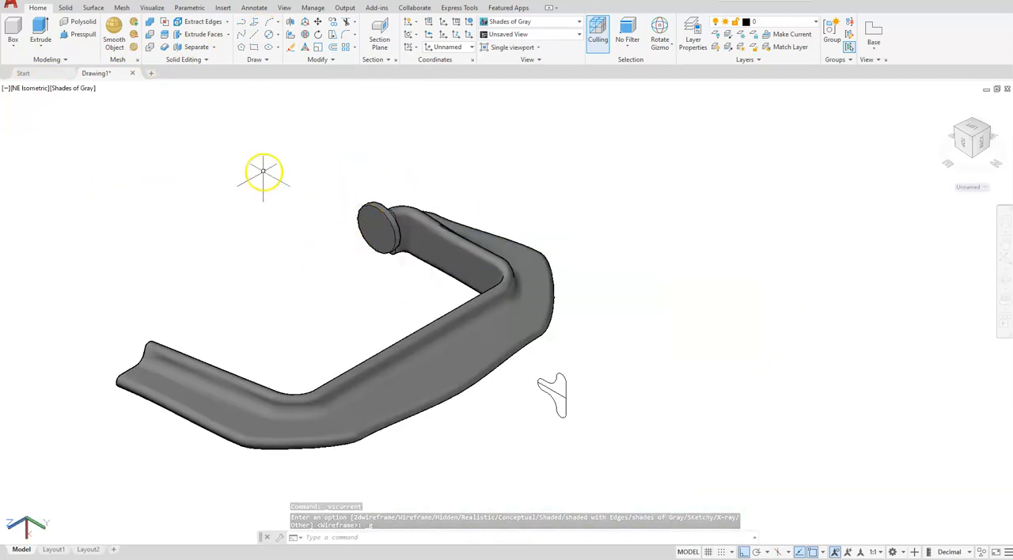
left_click(16, 48)
left_click(29, 86)
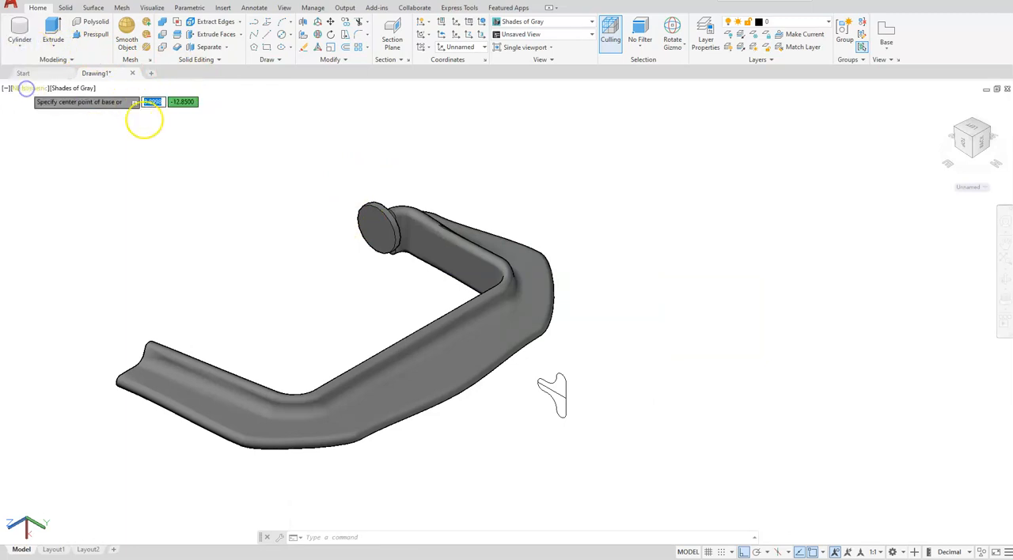
scroll(350, 231, "up", 5)
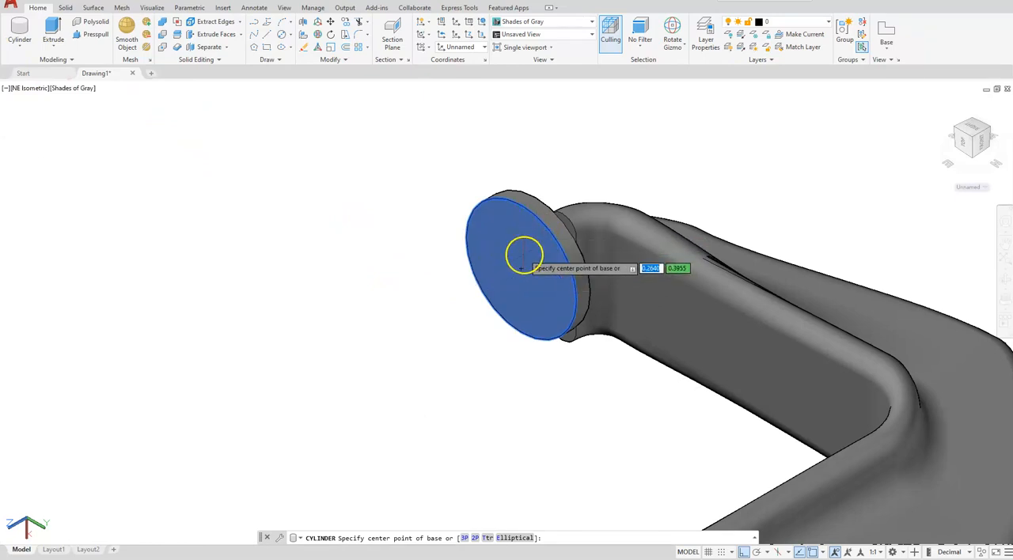
left_click(520, 269)
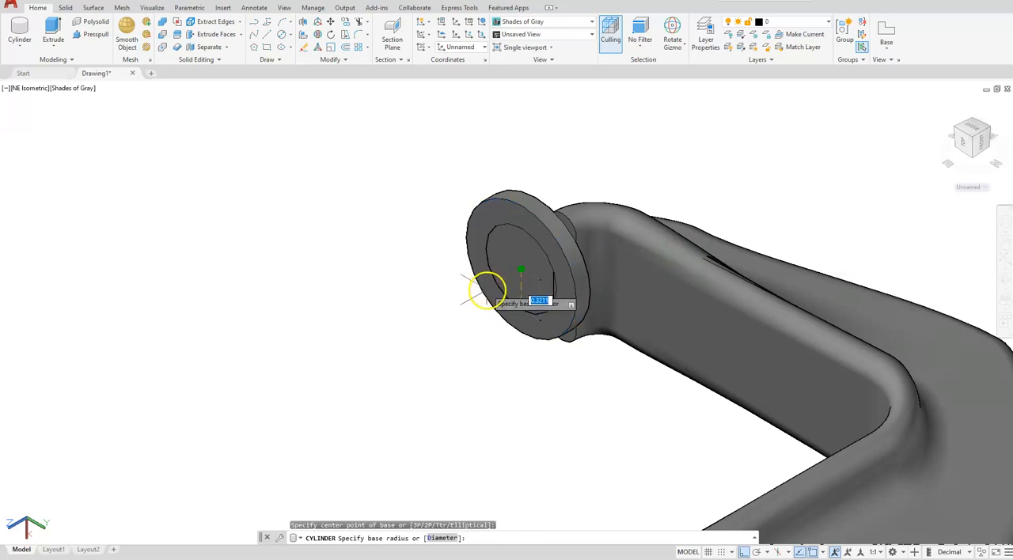
scroll(488, 269, "up", 2)
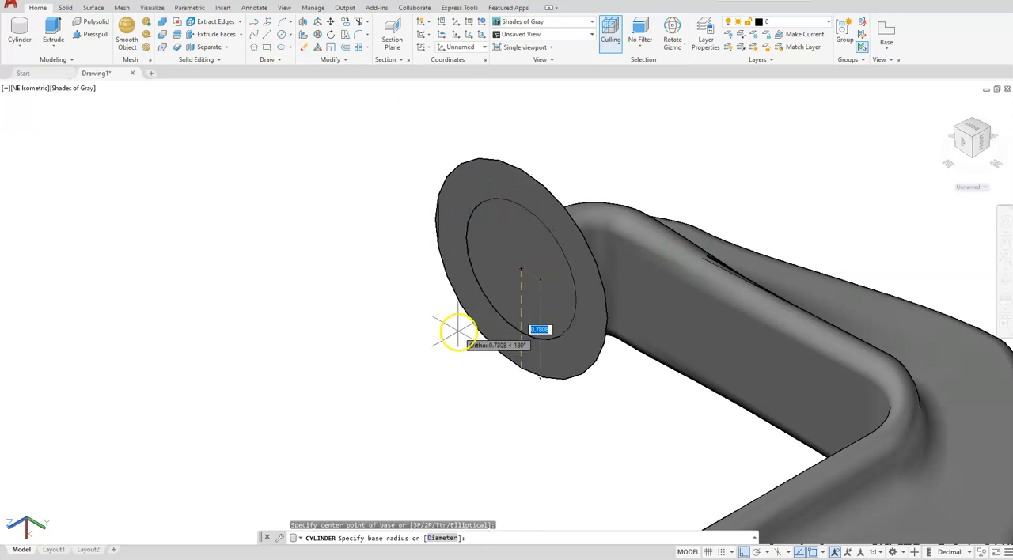
scroll(452, 327, "up", 5)
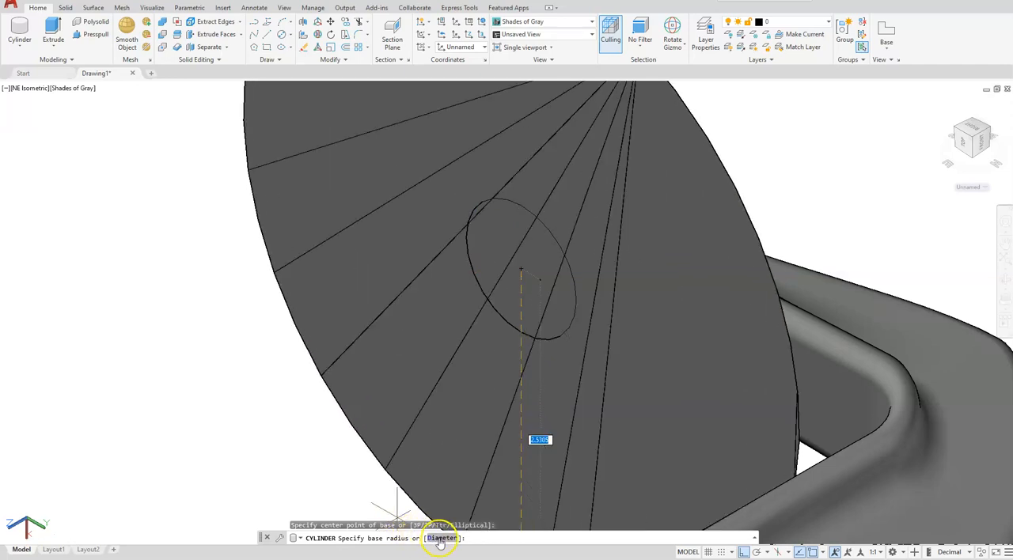
left_click(437, 537)
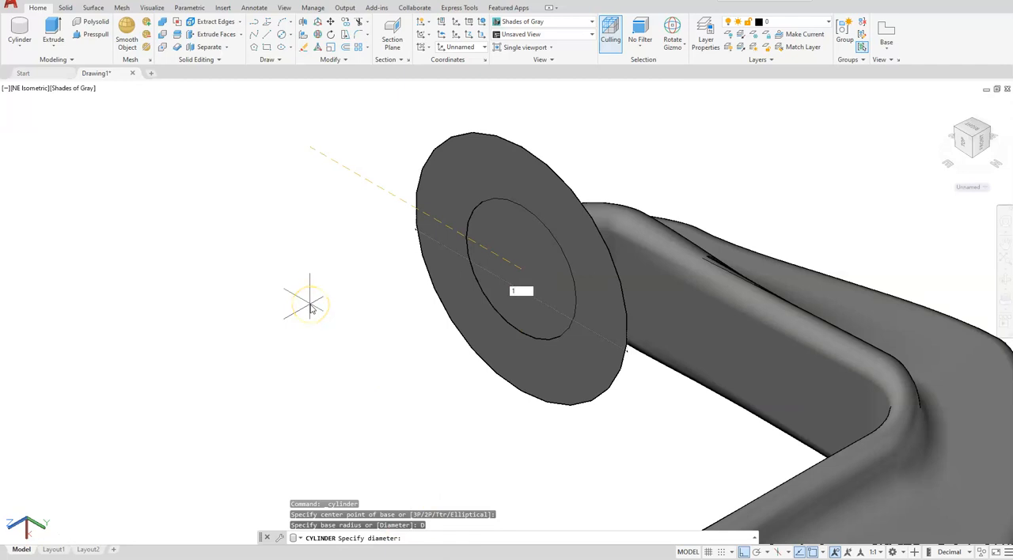
type("1")
scroll(310, 307, "down", 3)
key("Return")
scroll(369, 252, "down", 4)
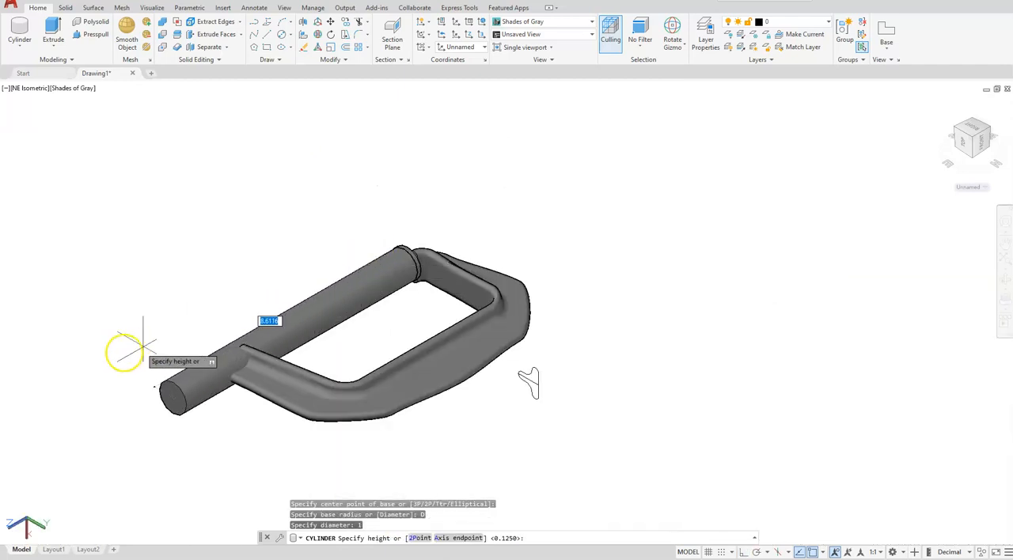
left_click(80, 360)
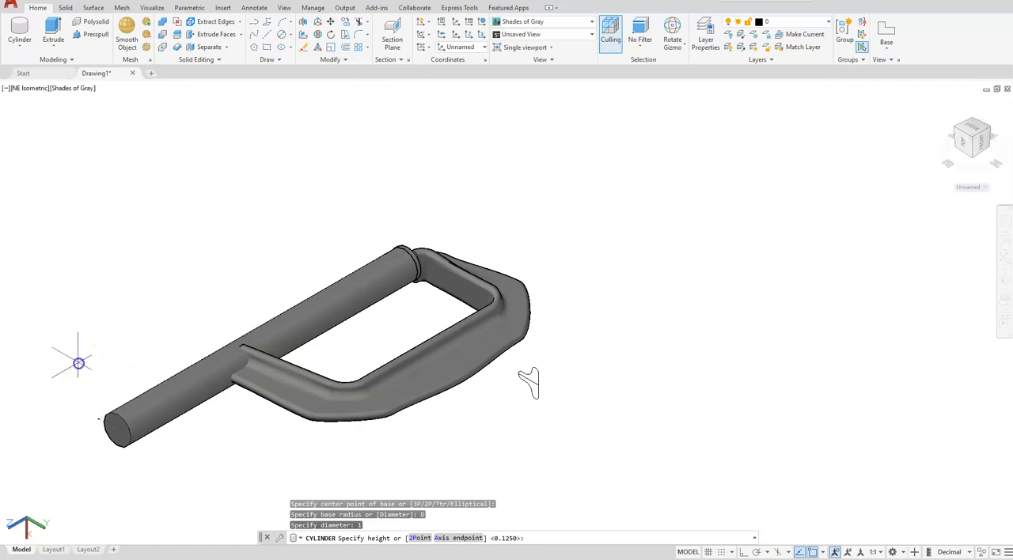
left_click(92, 296)
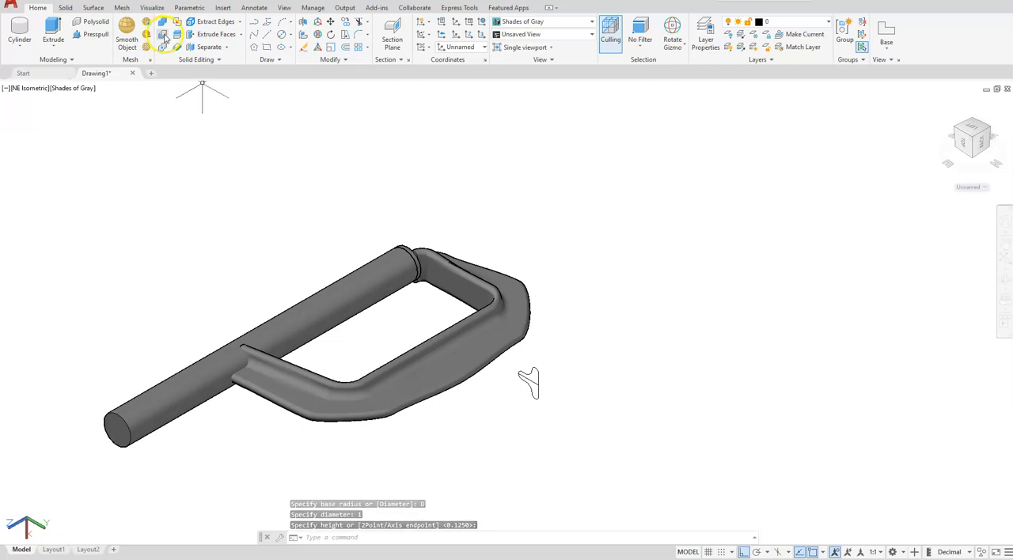
Step: Subtract the long cylinder from the C-shaped frame solid
left_click(162, 36)
left_click(233, 360)
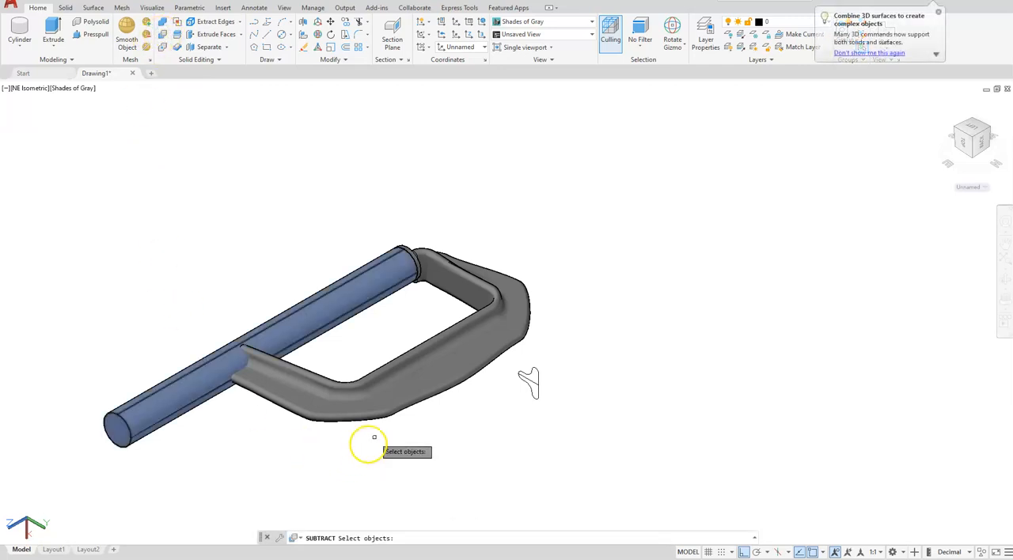
left_click(403, 398)
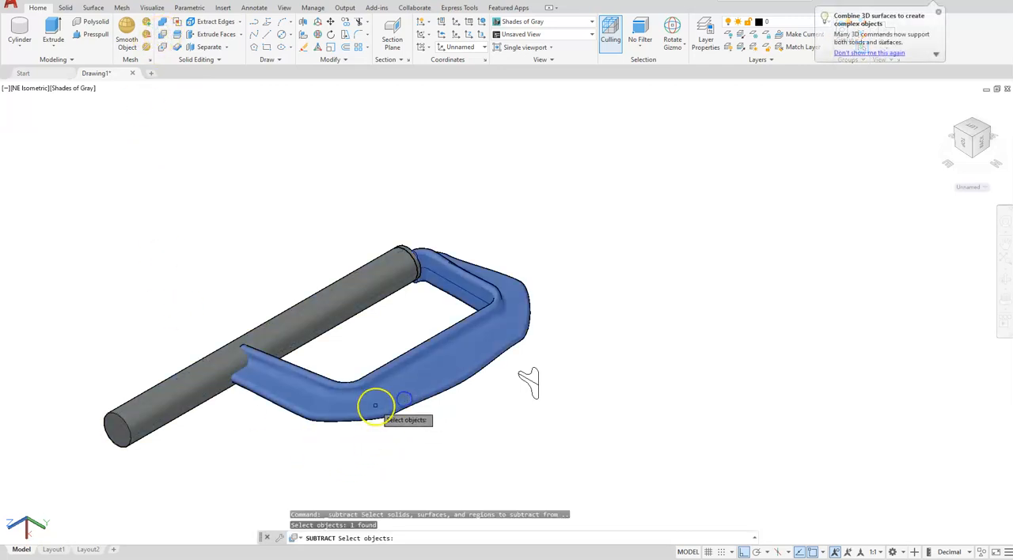
right_click(366, 402)
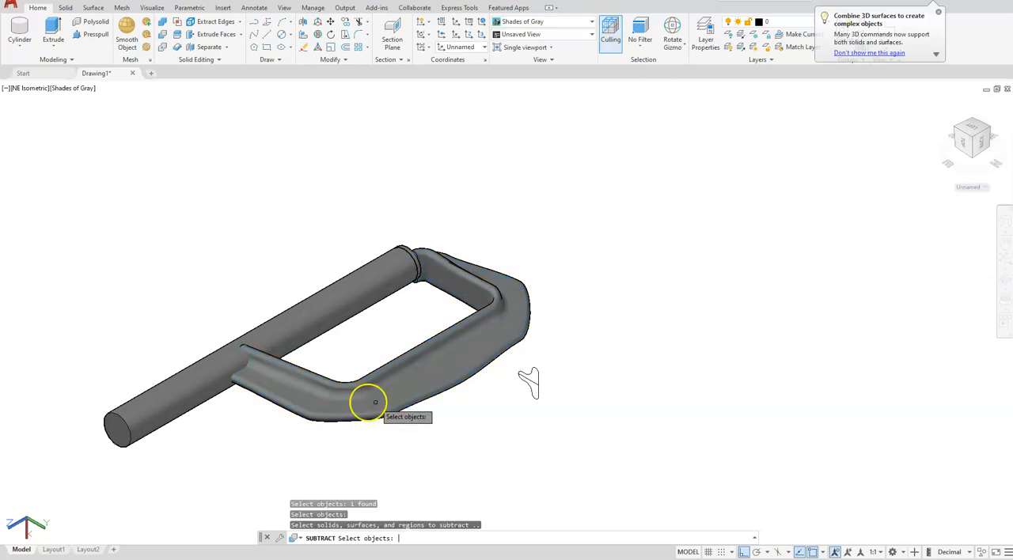
left_click(303, 307)
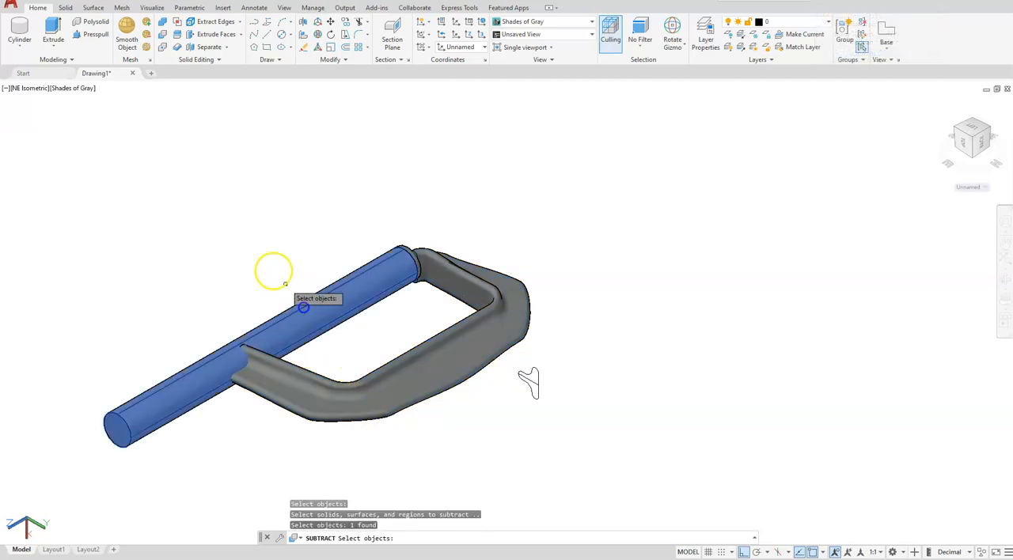
right_click(235, 229)
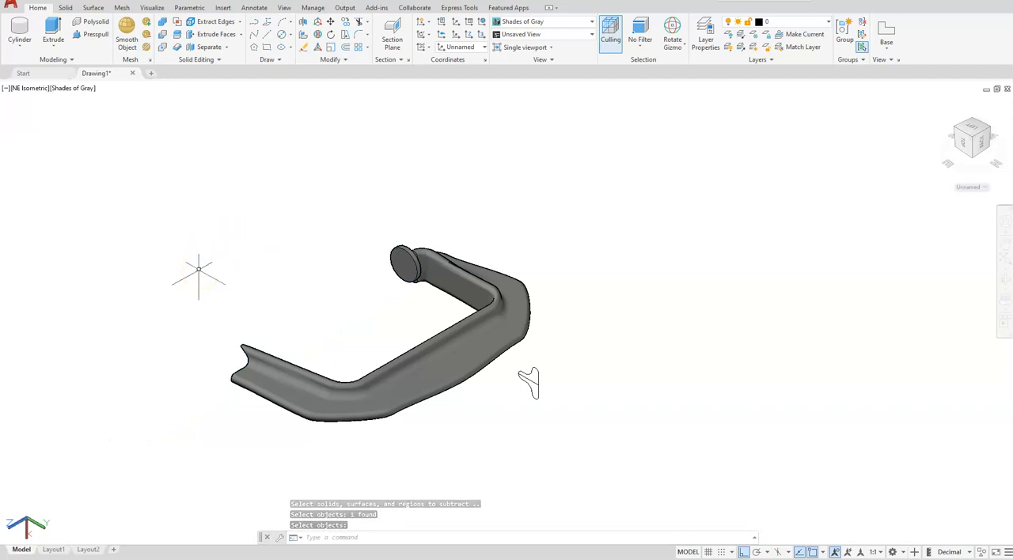
Step: Create a separate cylinder with diameter 1 and height 1.125 in the empty space beyond the leftover profile
scroll(554, 365, "up", 2)
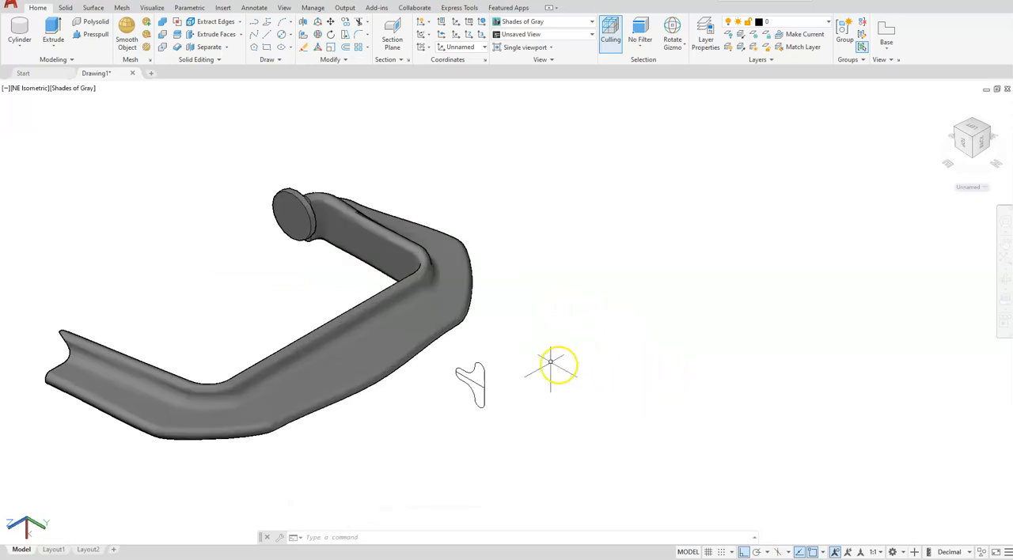
scroll(495, 338, "up", 2)
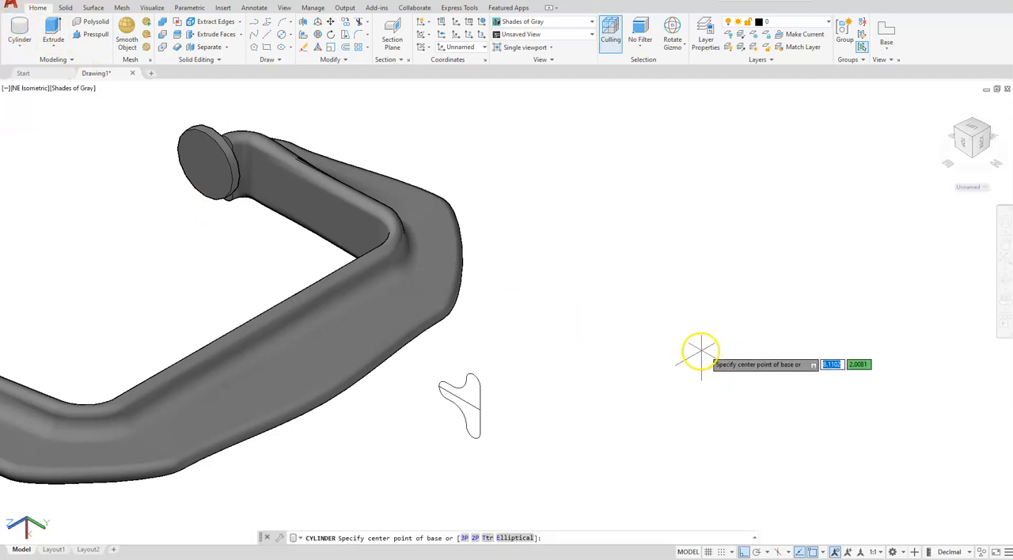
scroll(688, 356, "down", 2)
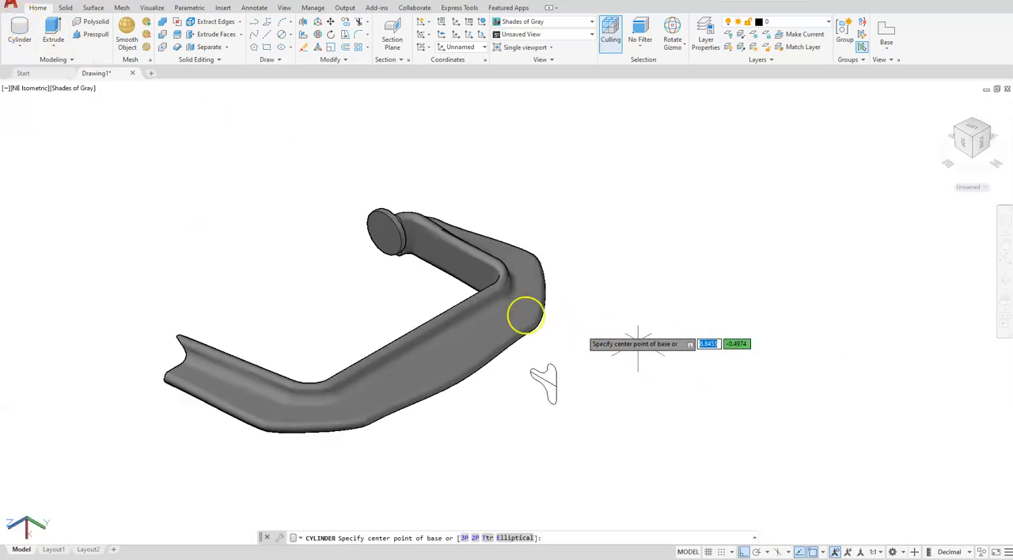
left_click(702, 334)
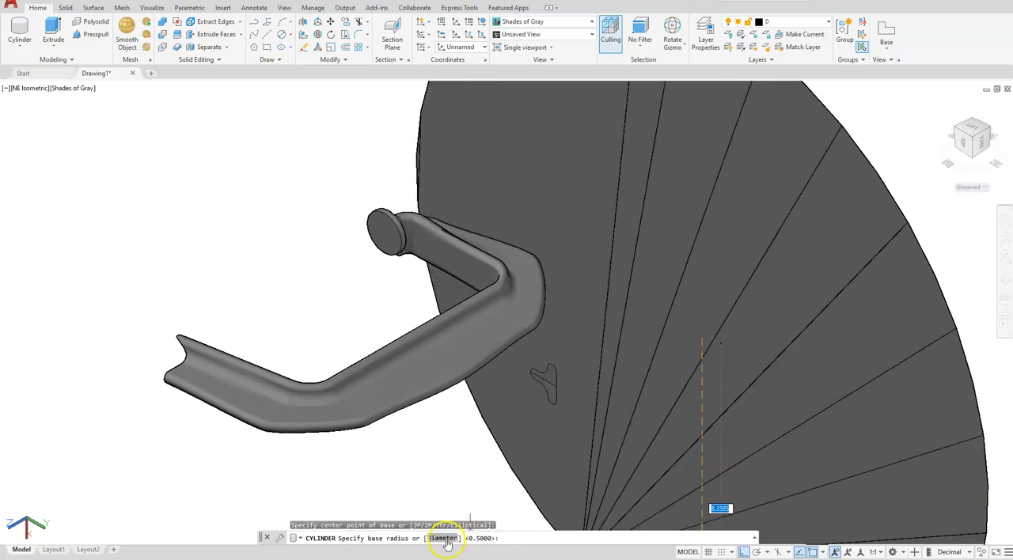
left_click(445, 538)
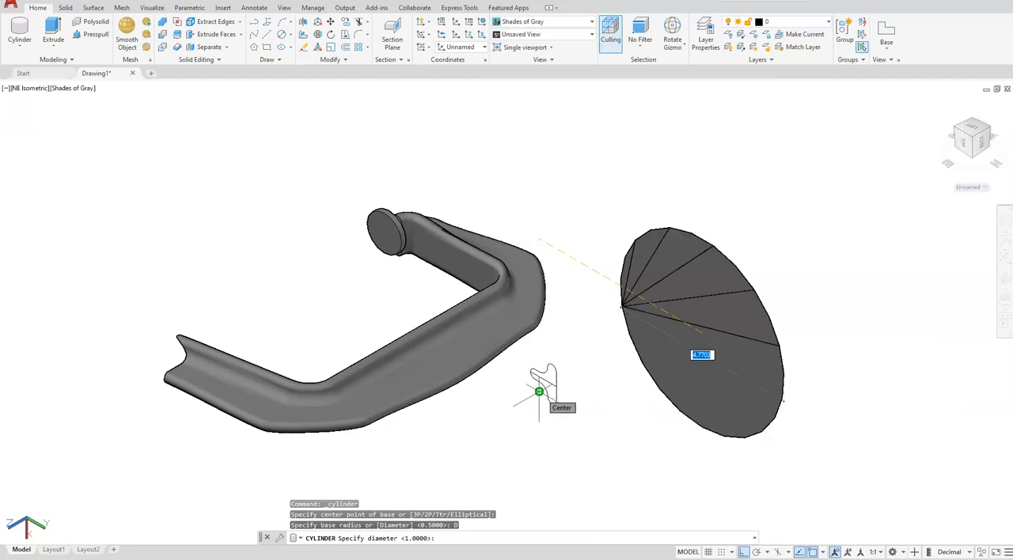
key("Return")
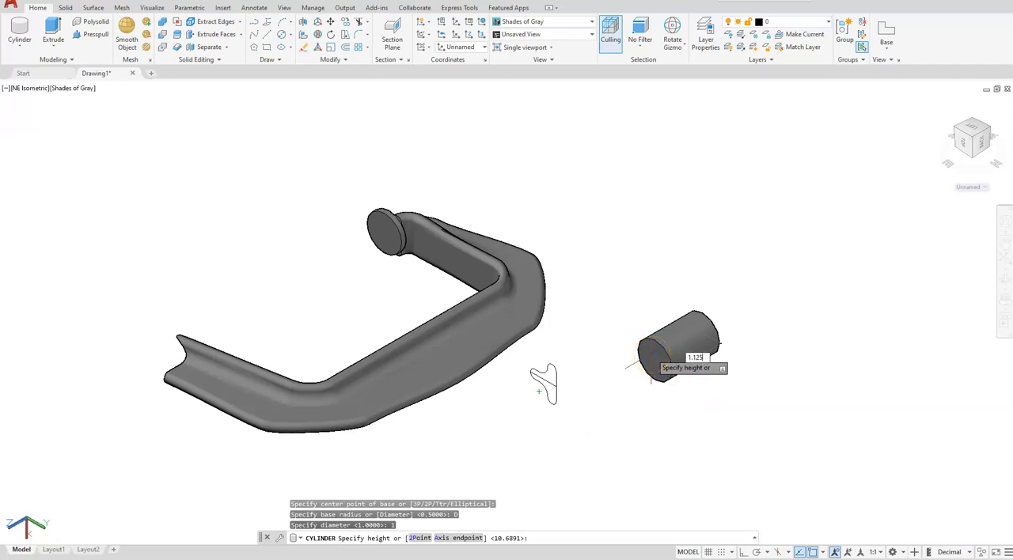
type("1.125")
key("Return")
left_click(660, 356)
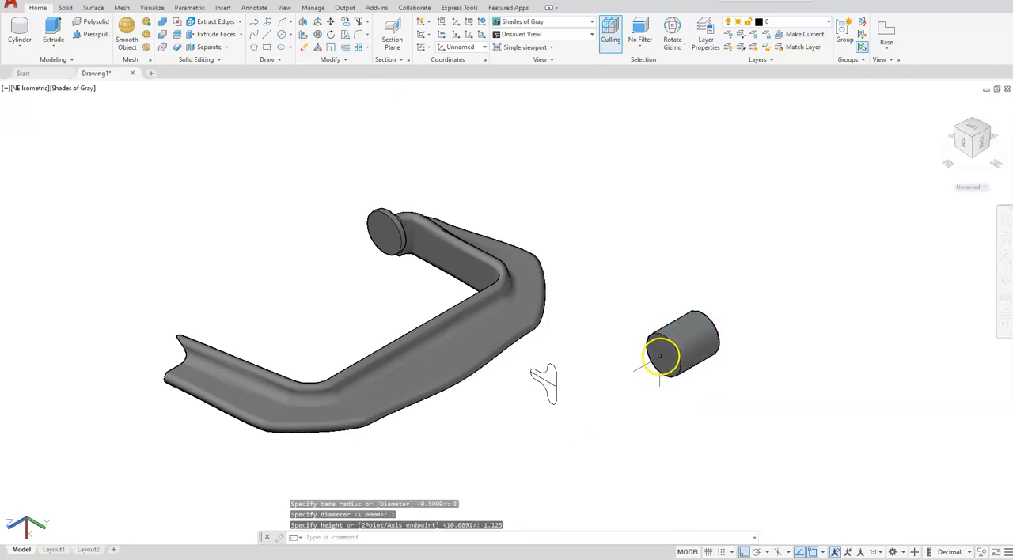
Step: Create a cylinder of diameter .625 and about 4.5 long, centred on the short cylinder's front face and running through it
scroll(660, 356, "up", 3)
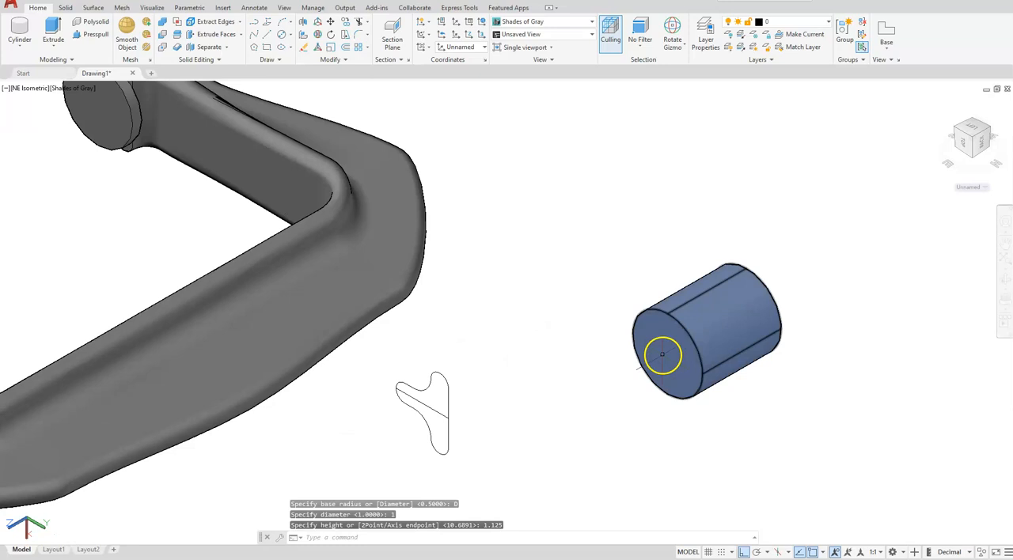
left_click(20, 26)
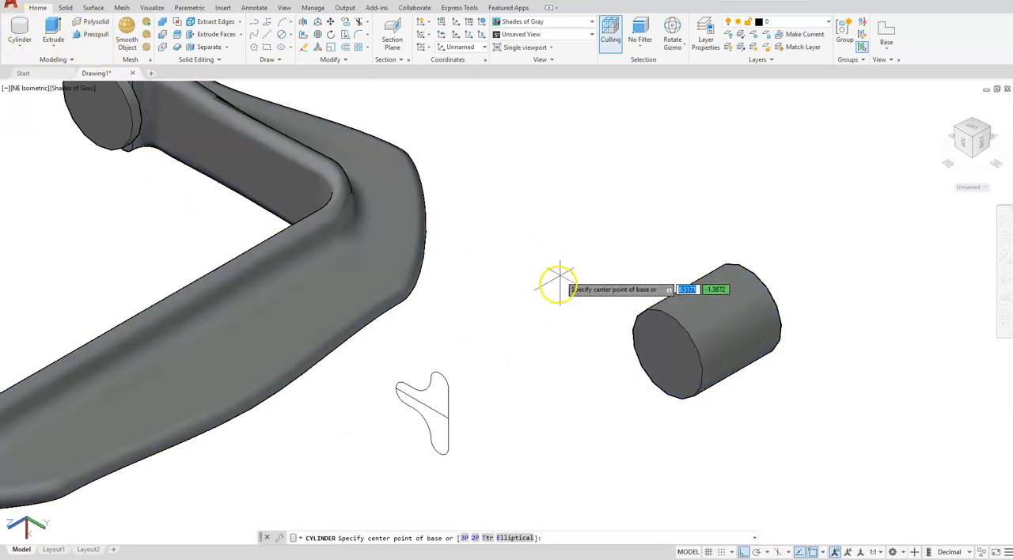
scroll(559, 285, "up", 3)
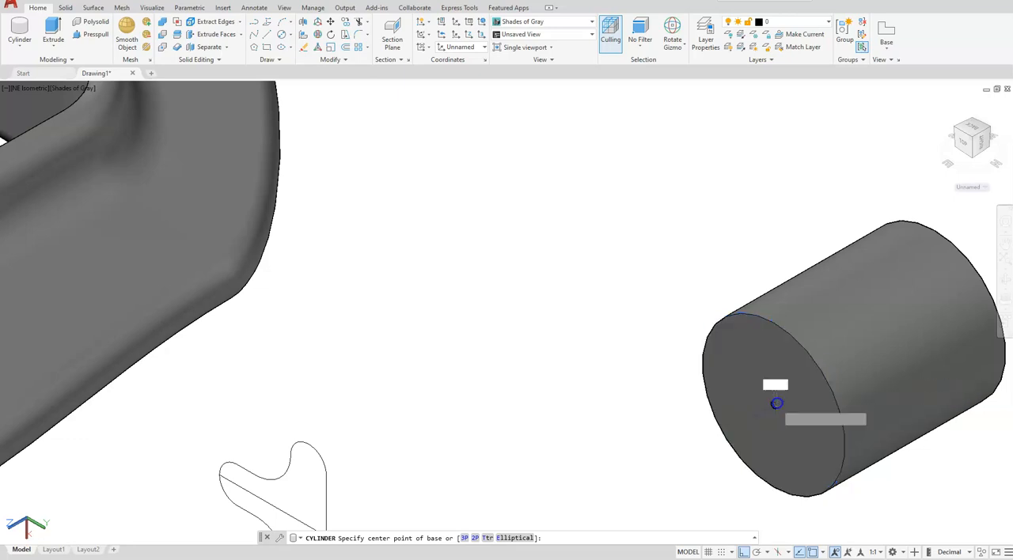
left_click(774, 405)
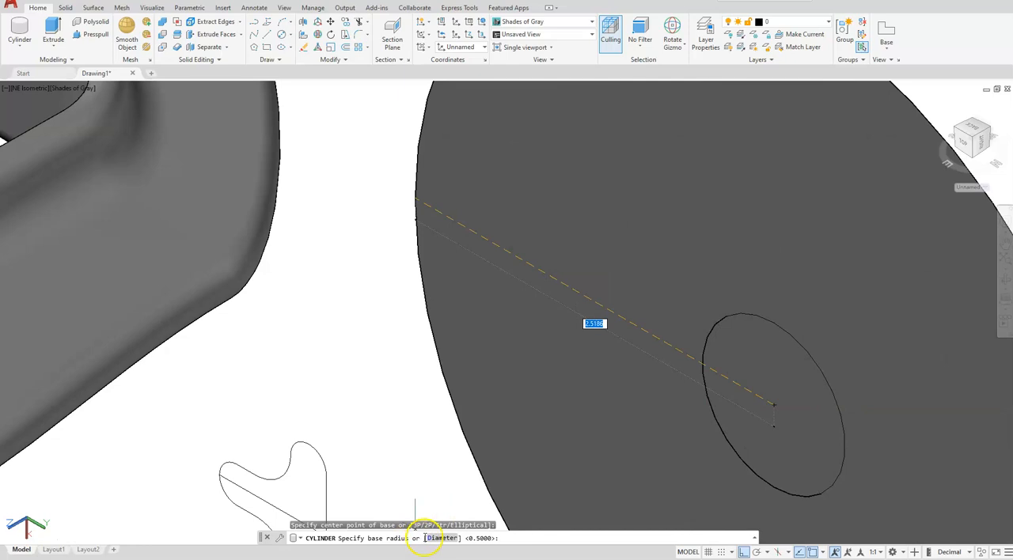
left_click(434, 538)
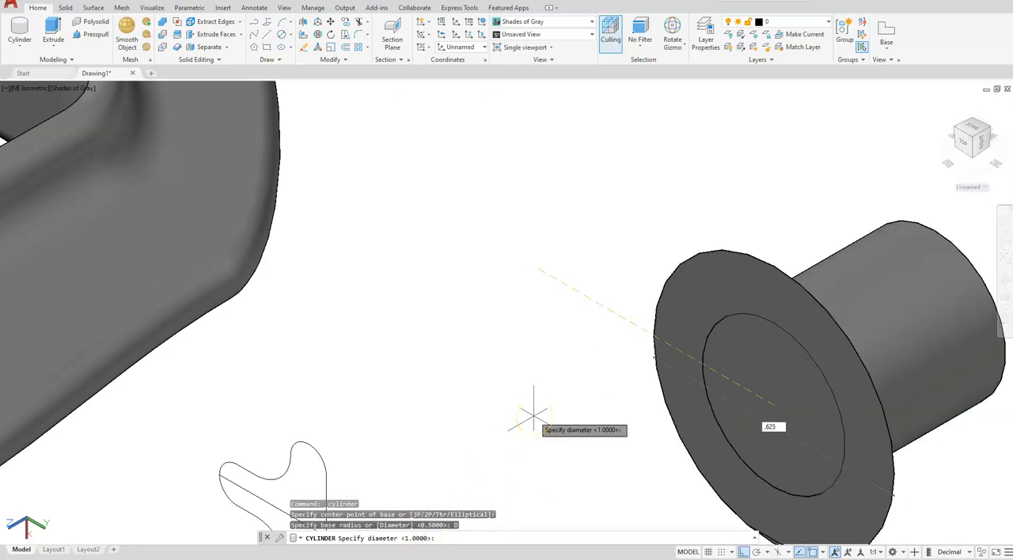
key("Return")
scroll(351, 321, "down", 5)
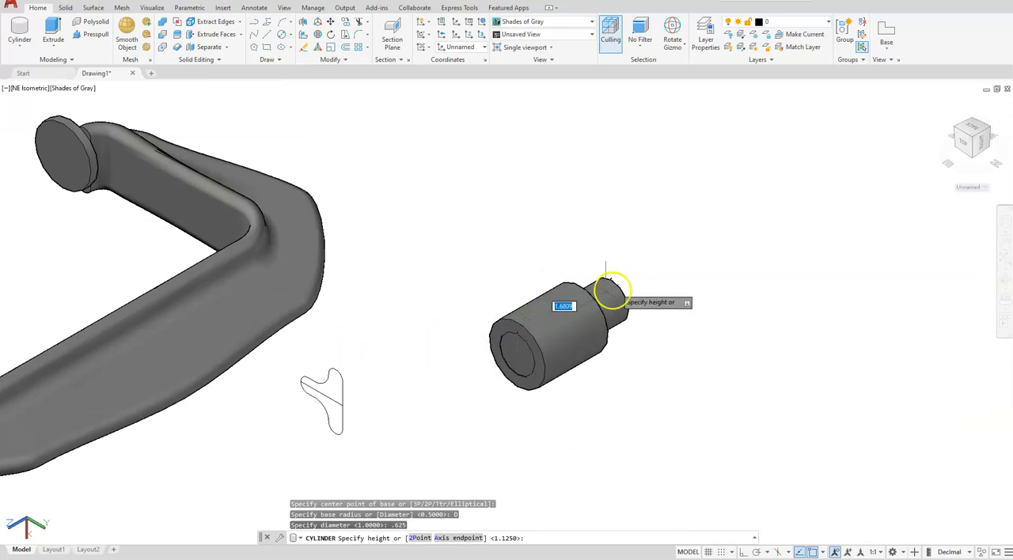
left_click(801, 268)
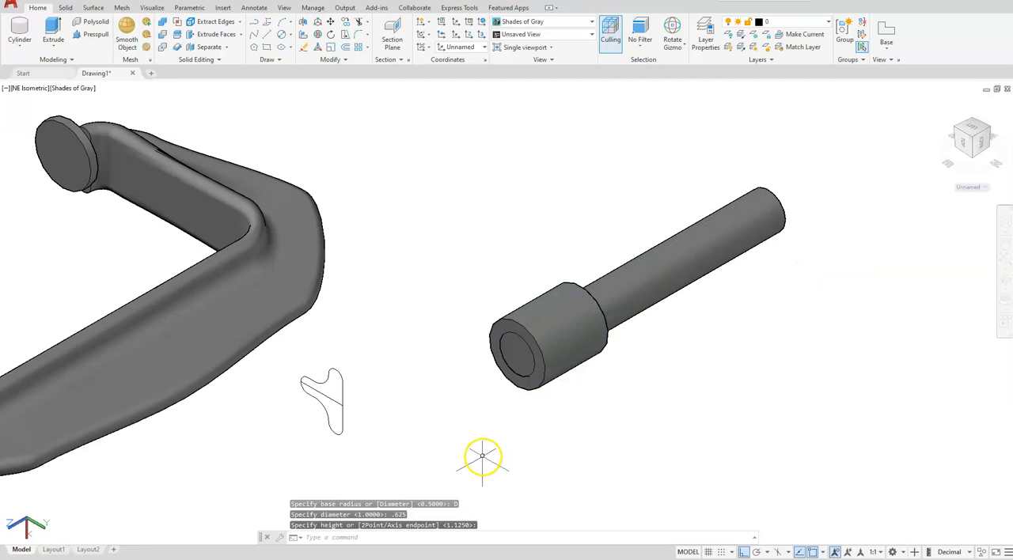
Step: Subtract the .625 diameter cylinder from the short cylinder to form a hollow sleeve
left_click(164, 34)
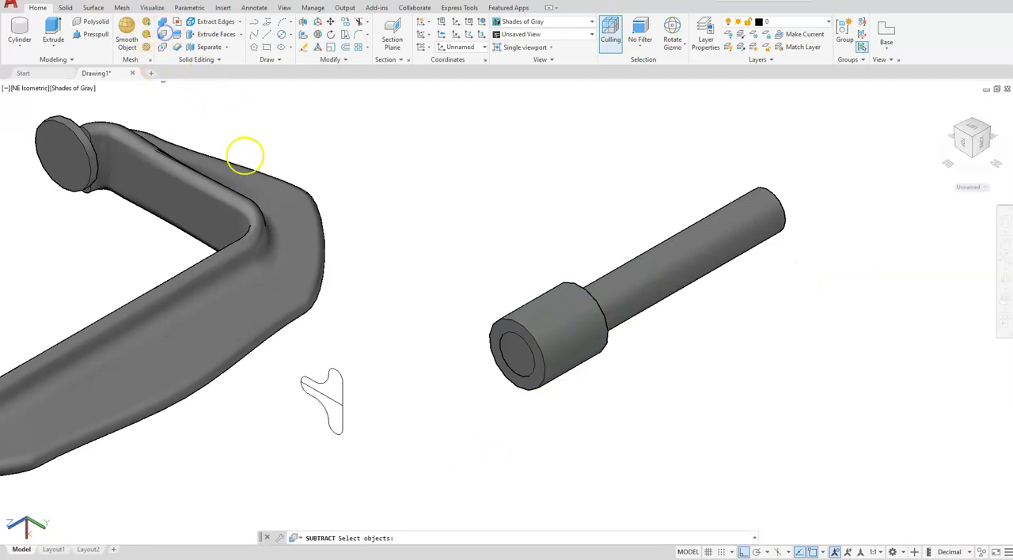
left_click(517, 316)
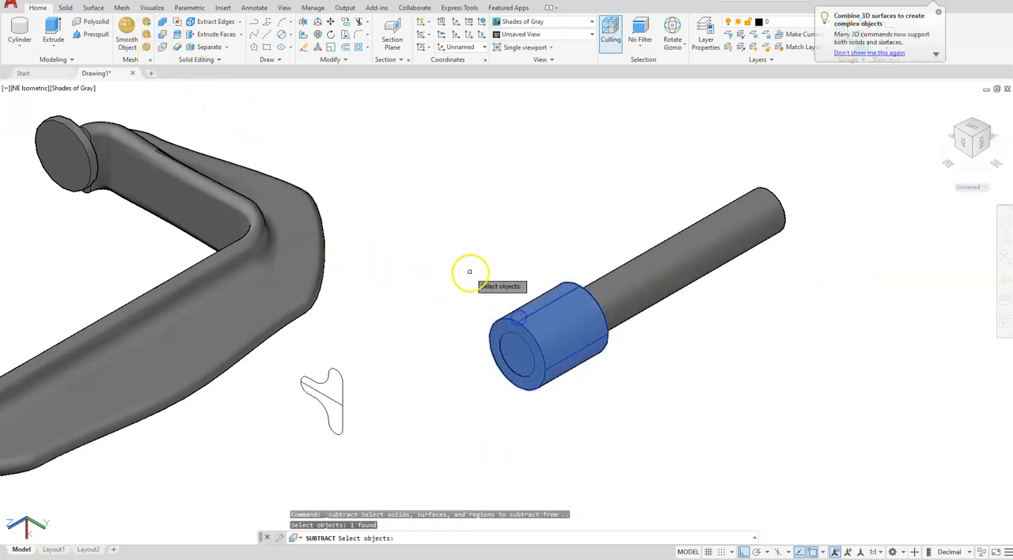
key("Return")
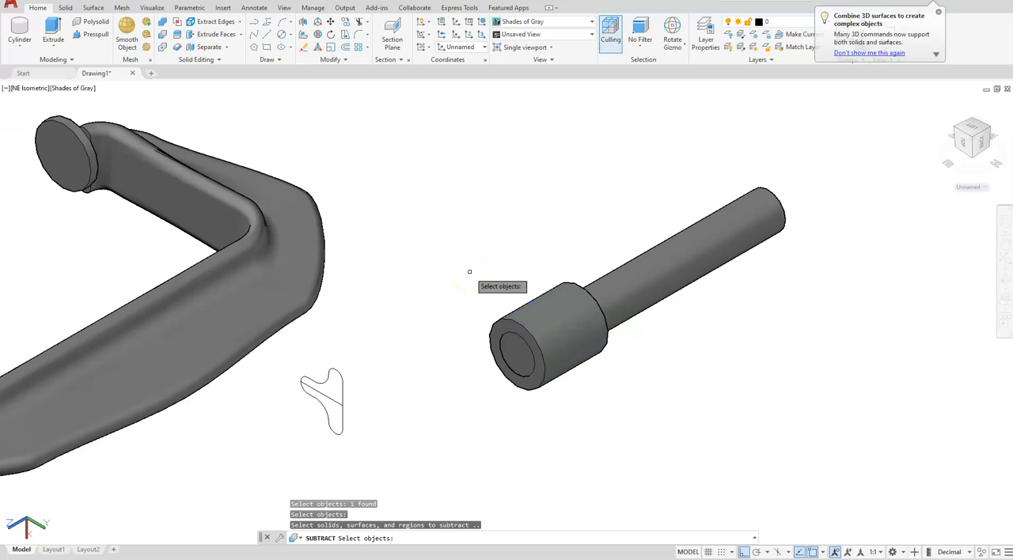
left_click(685, 273)
key("Return")
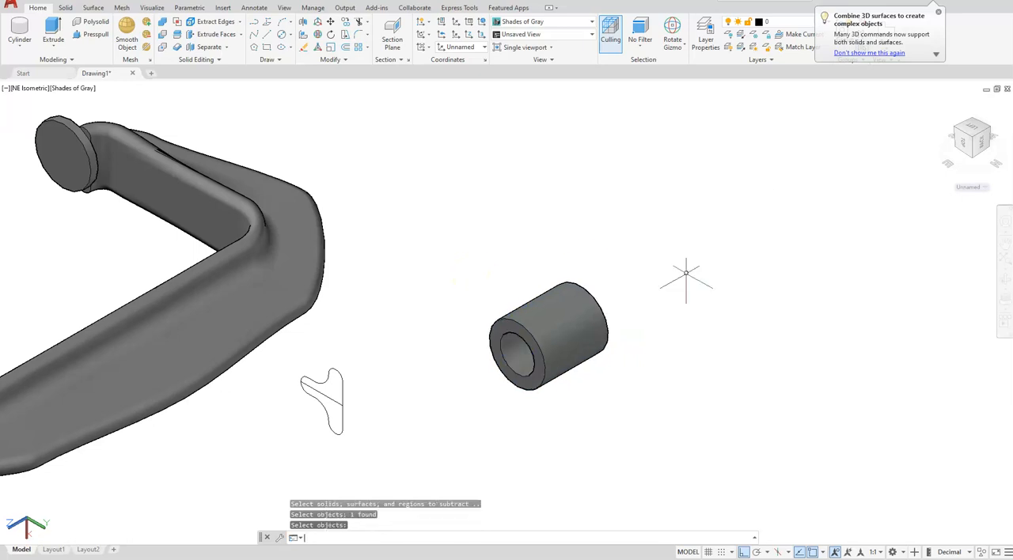
Step: Erase the leftover profile outline and its line beside the clamp frame
left_click(356, 369)
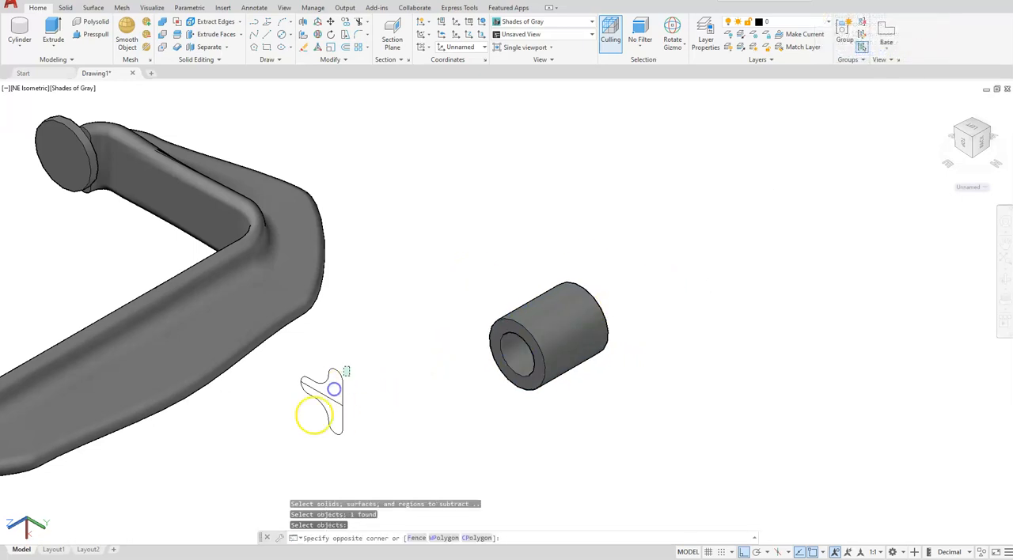
left_click(269, 453)
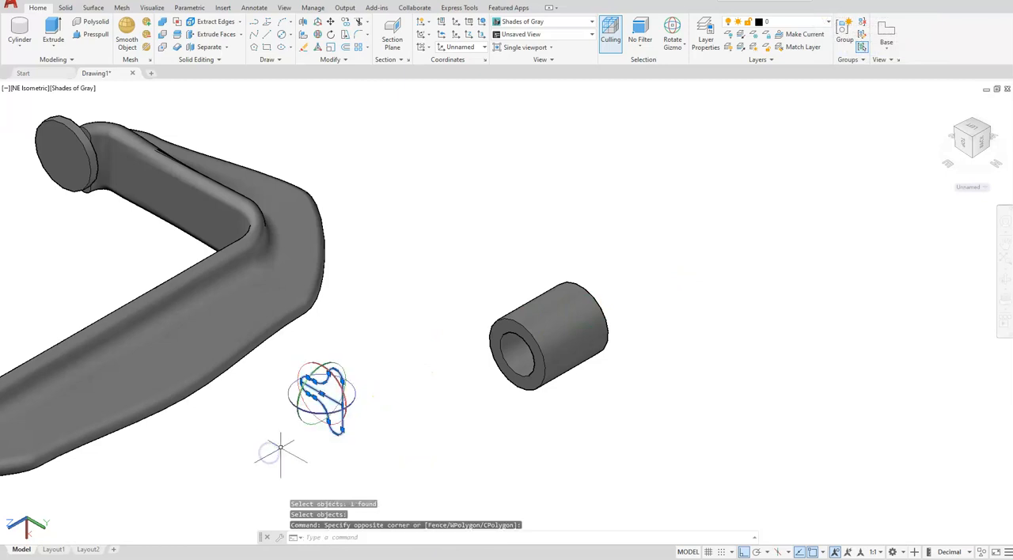
key("Delete")
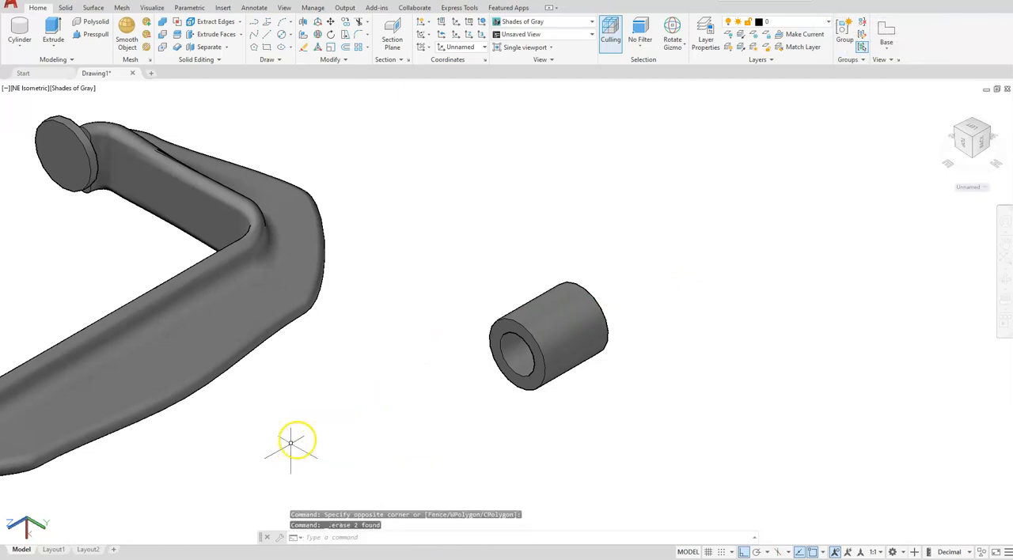
Step: Move the hollow sleeve by the centre of its rear face onto the centre of the disc pad's front face
scroll(613, 320, "up", 3)
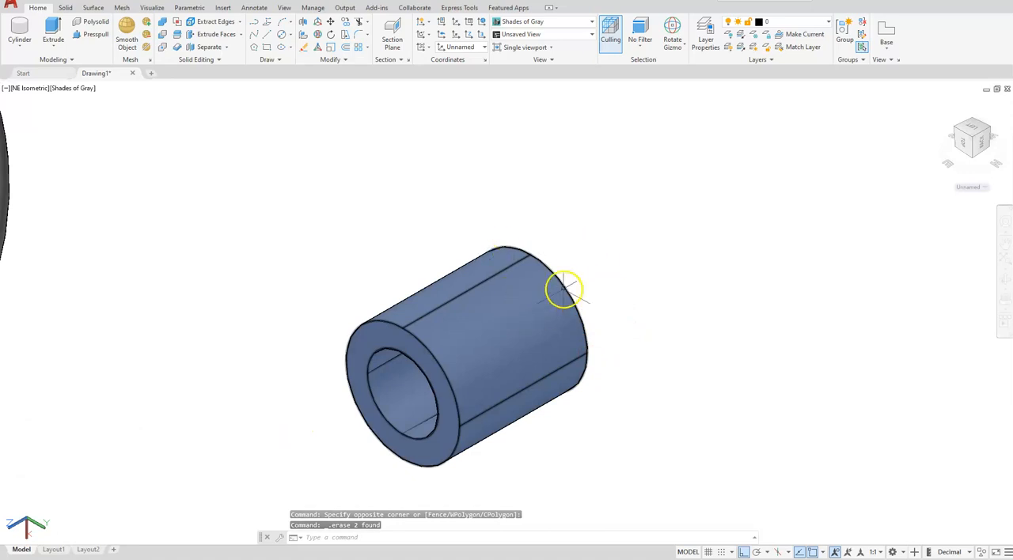
scroll(519, 287, "down", 4)
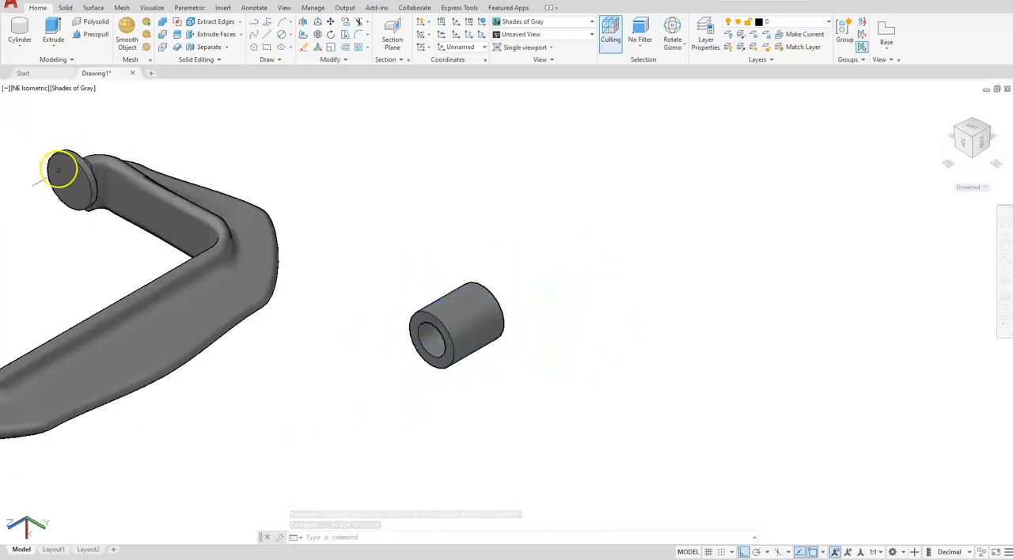
left_click(60, 181)
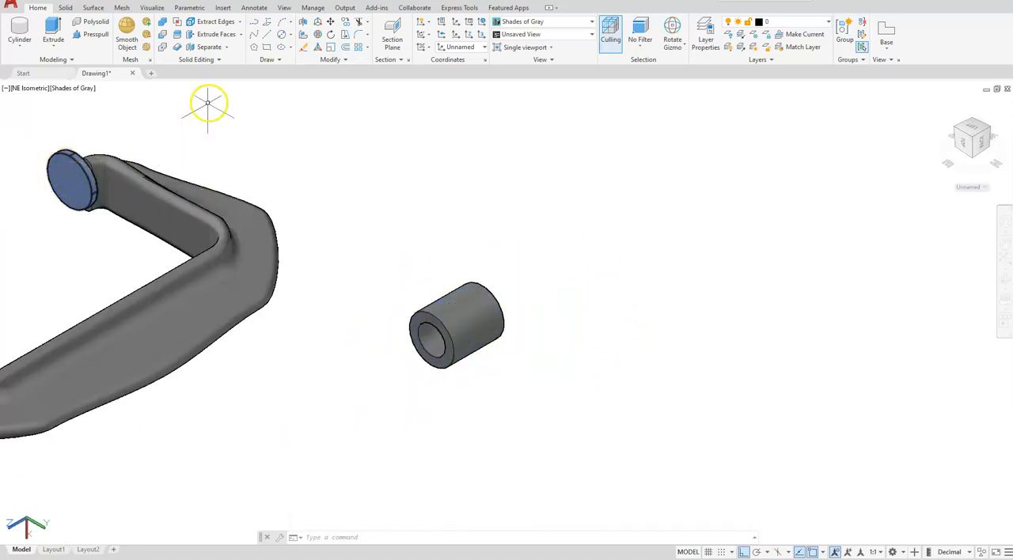
left_click(89, 35)
left_click(330, 23)
left_click(439, 319)
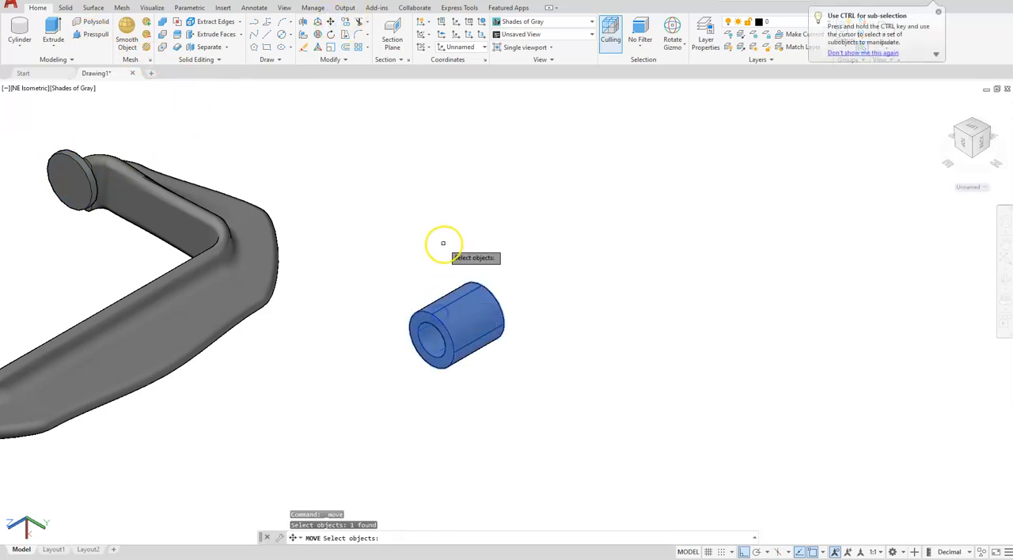
key("Return")
scroll(538, 296, "up", 3)
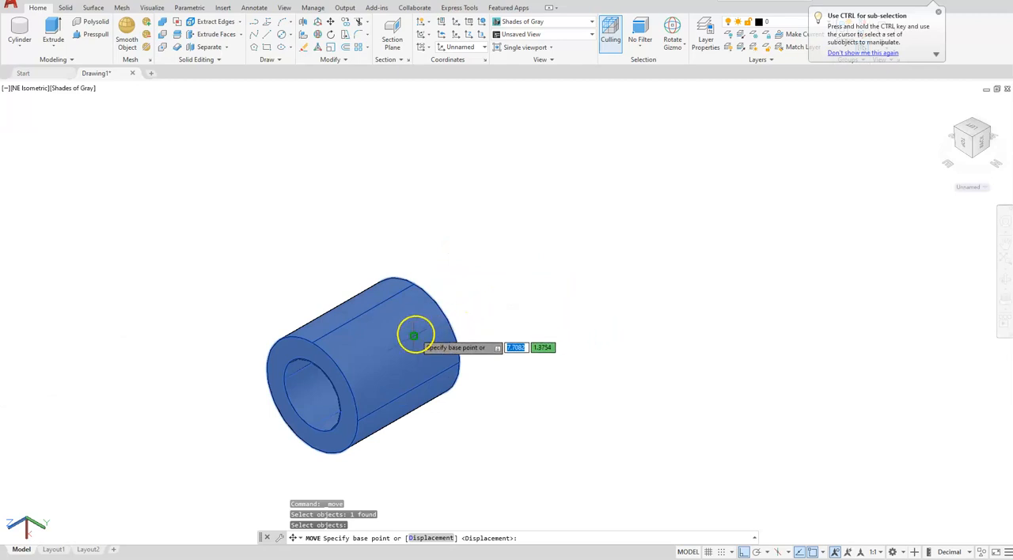
left_click(413, 336)
scroll(404, 338, "down", 4)
scroll(291, 299, "up", 6)
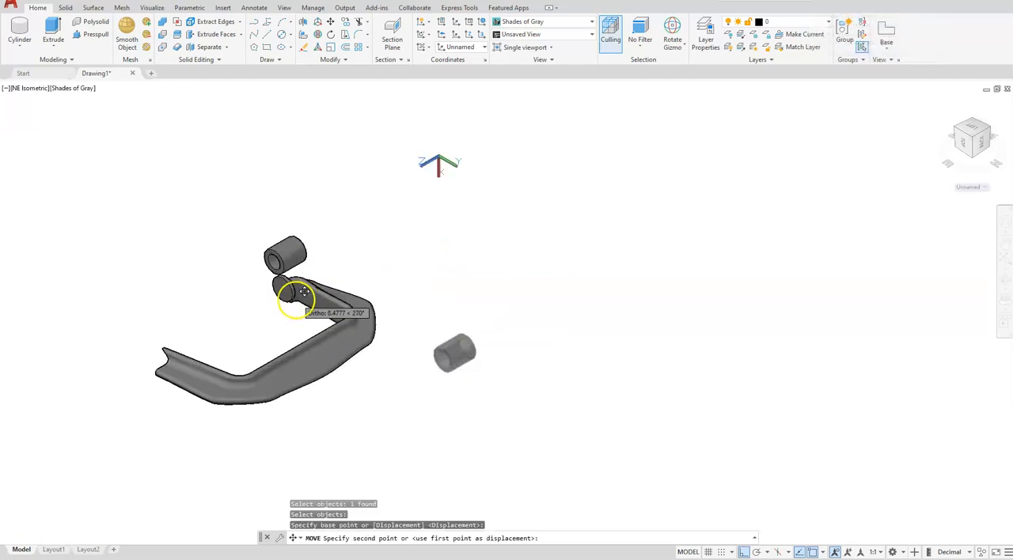
scroll(281, 297, "up", 2)
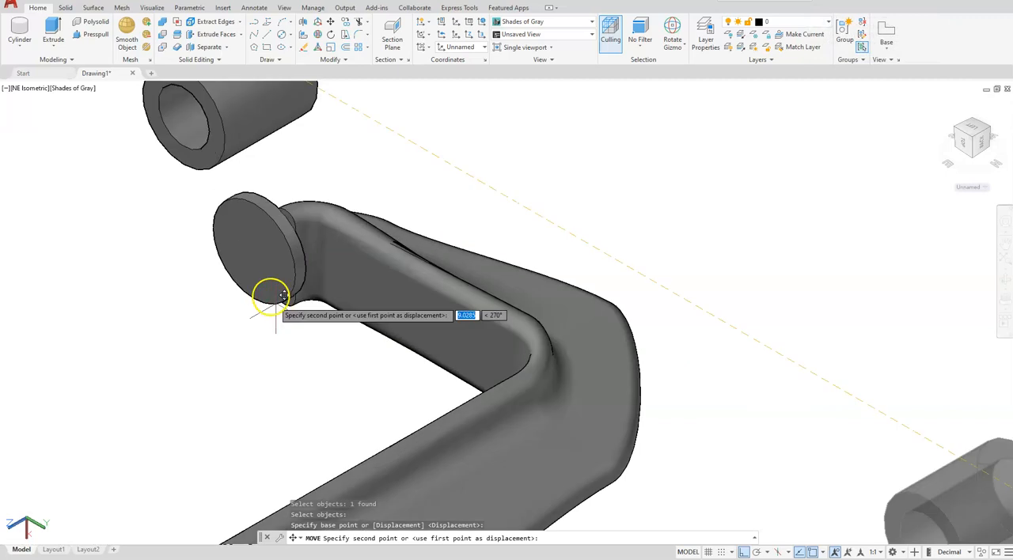
left_click(255, 252)
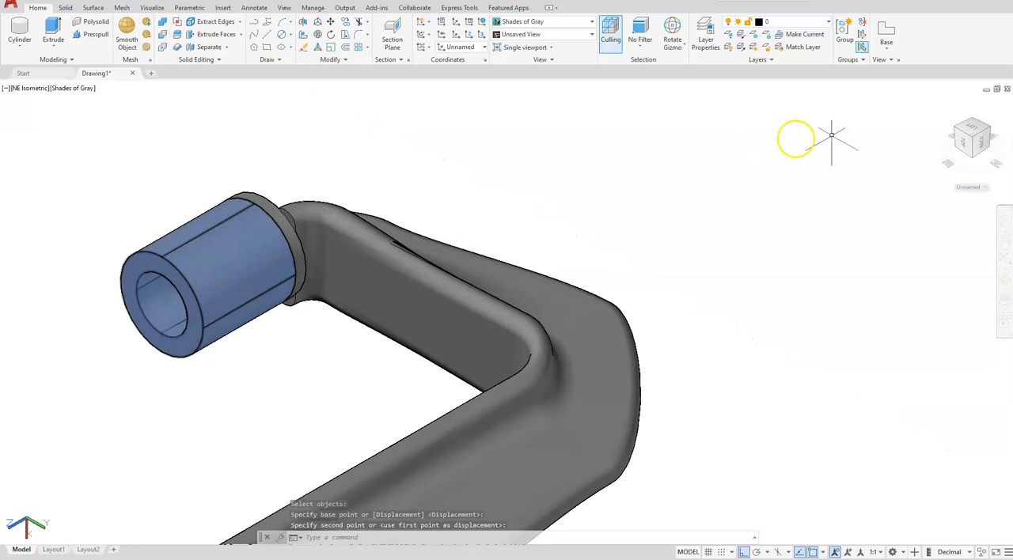
Step: Restore the World coordinate system and show the clamp in the Top view
left_click(985, 189)
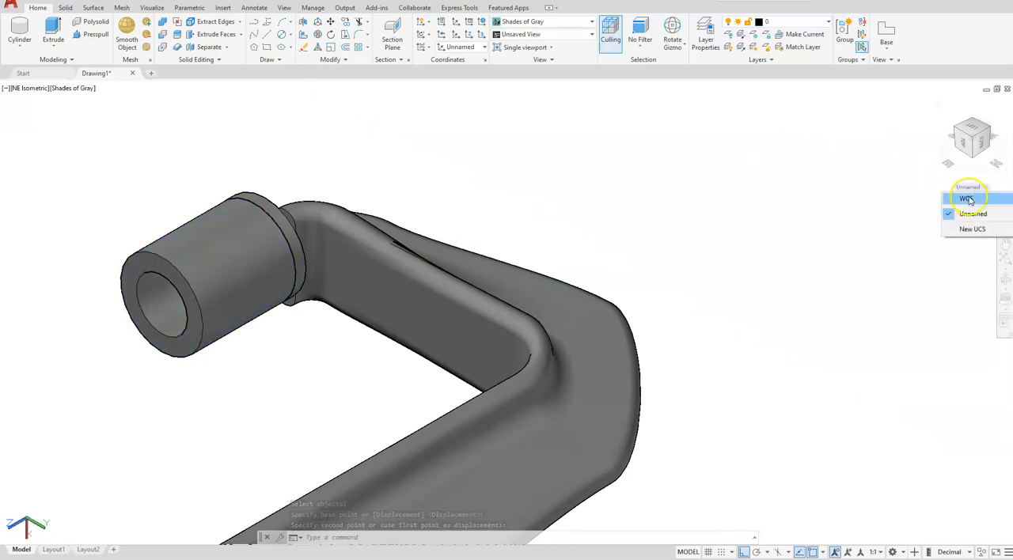
left_click(968, 199)
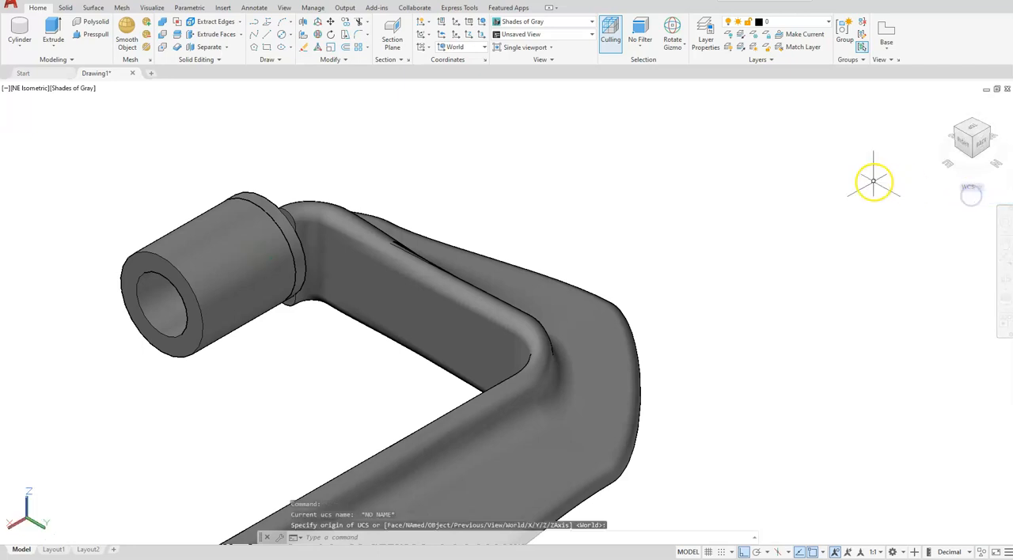
left_click(973, 130)
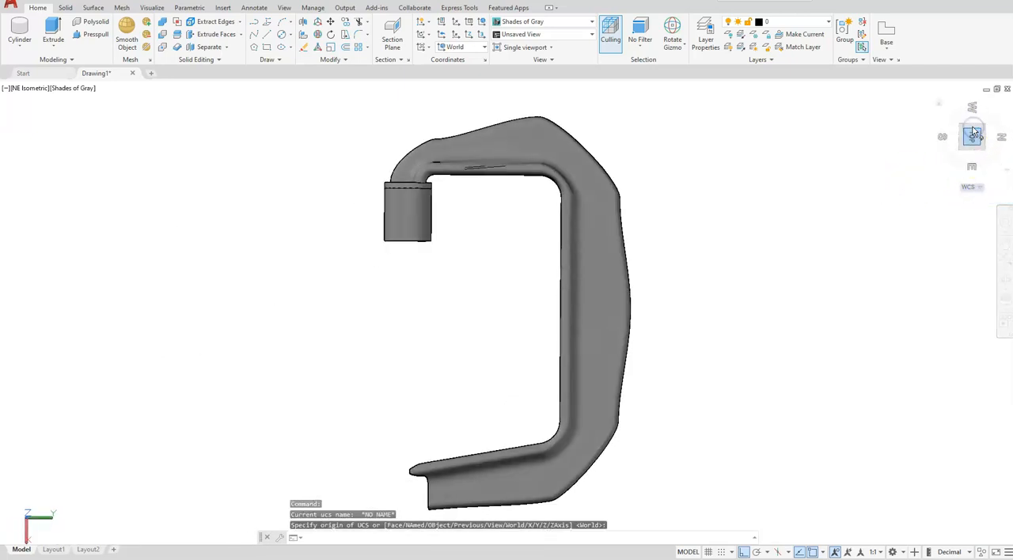
middle_click_drag(435, 342, 543, 274)
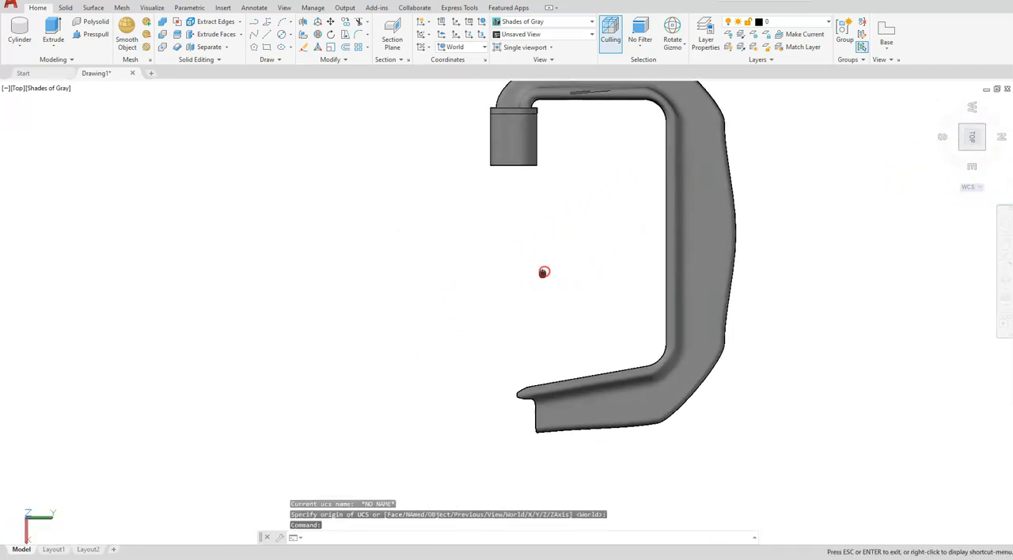
Step: Move the sleeve 5.875 straight away from the disc pad, toward the open end of the opposite arm
left_click(330, 24)
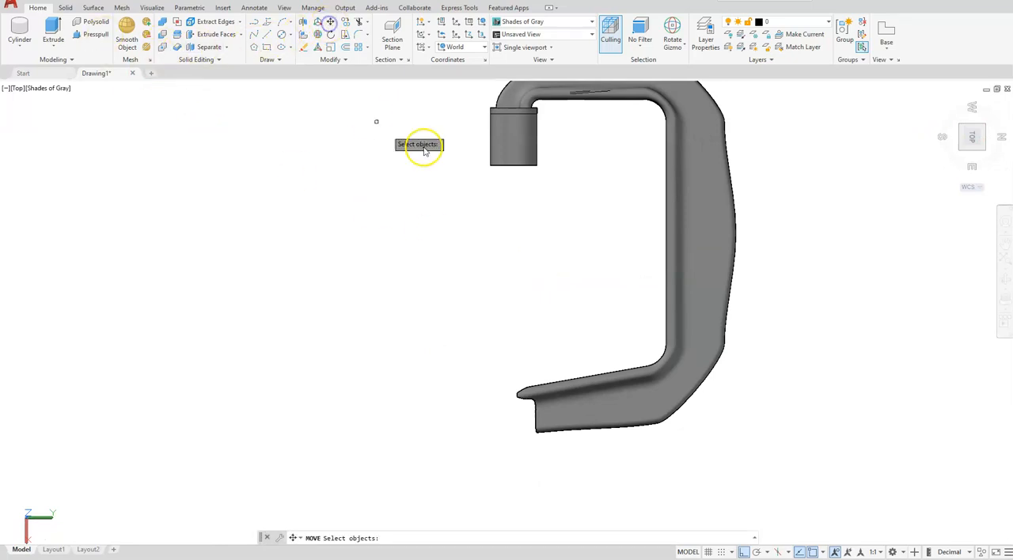
left_click(520, 162)
right_click(441, 157)
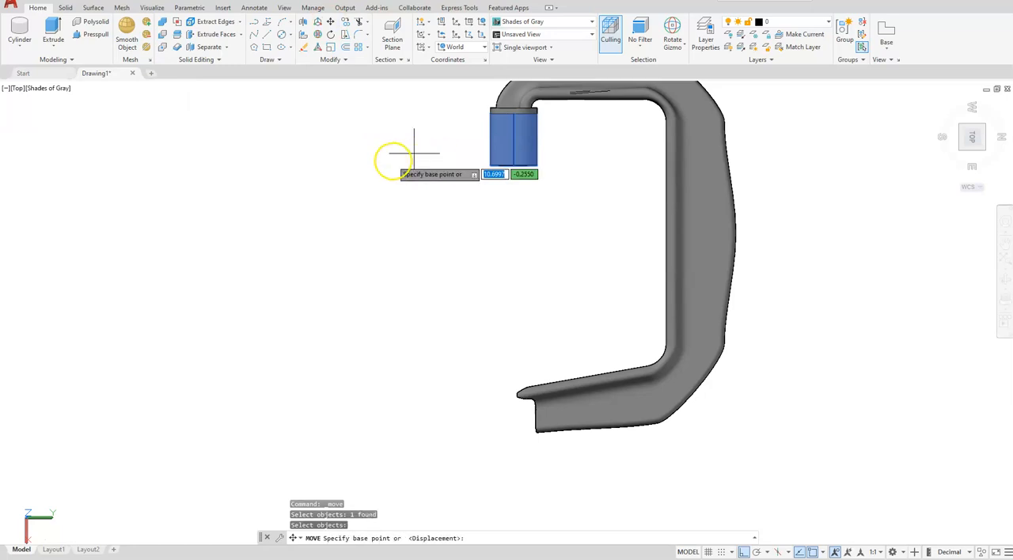
left_click(396, 156)
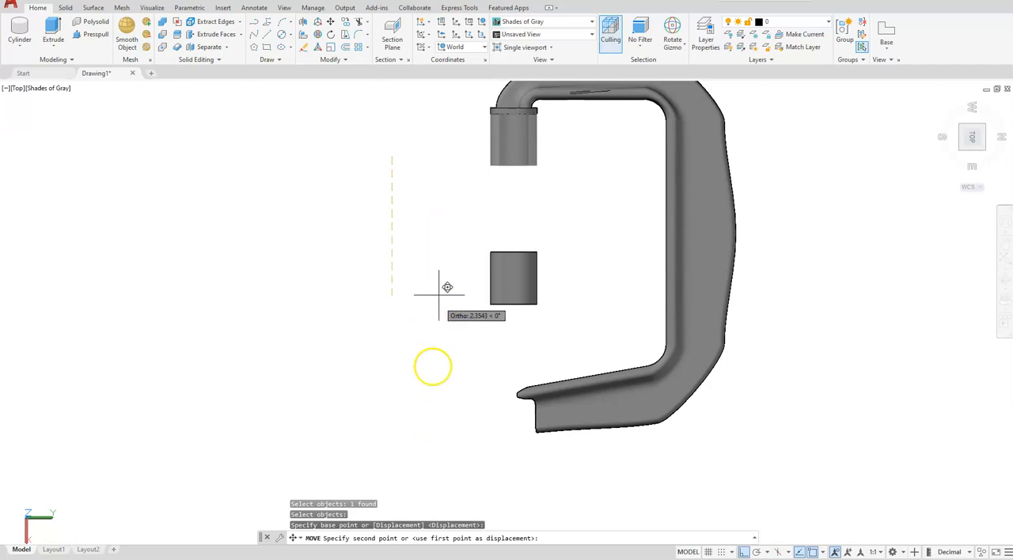
type("5")
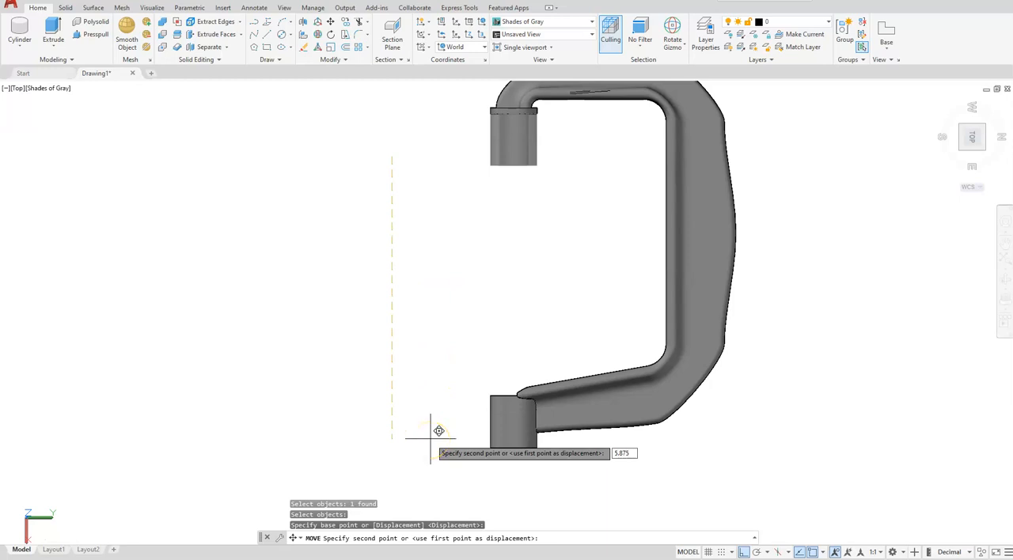
type(".875")
key("Return")
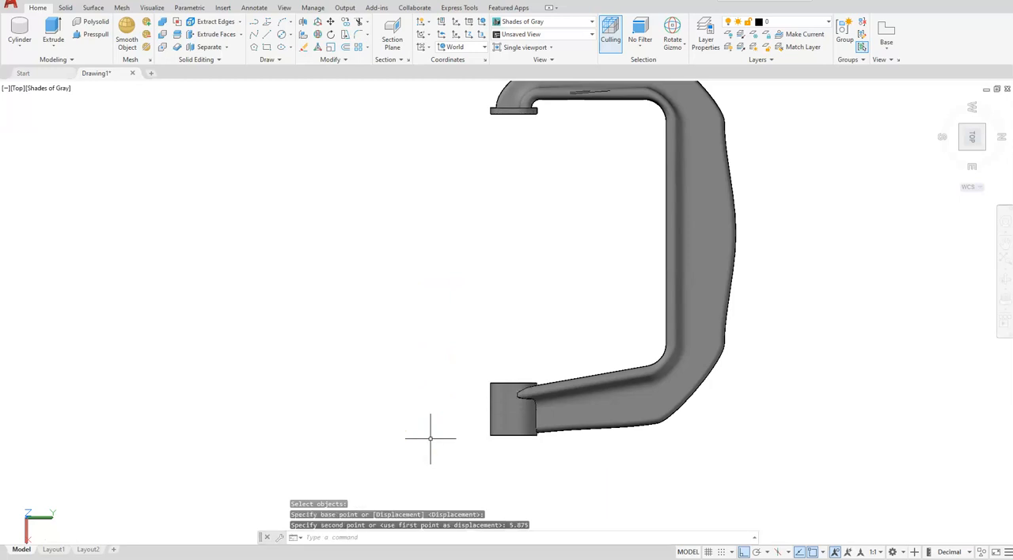
Step: Union the sleeve, the C-shaped frame and the disc pad into one solid
left_click(983, 126)
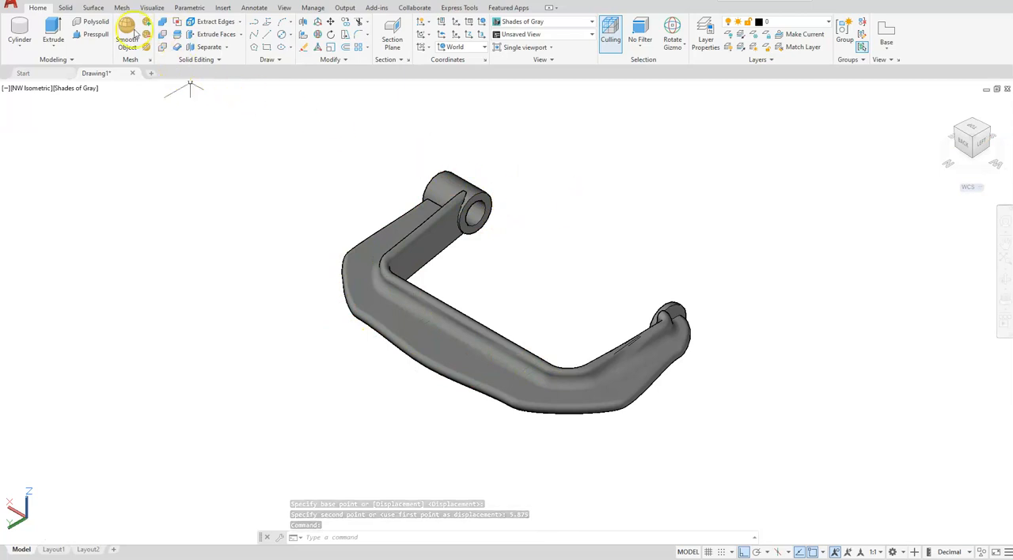
left_click(165, 24)
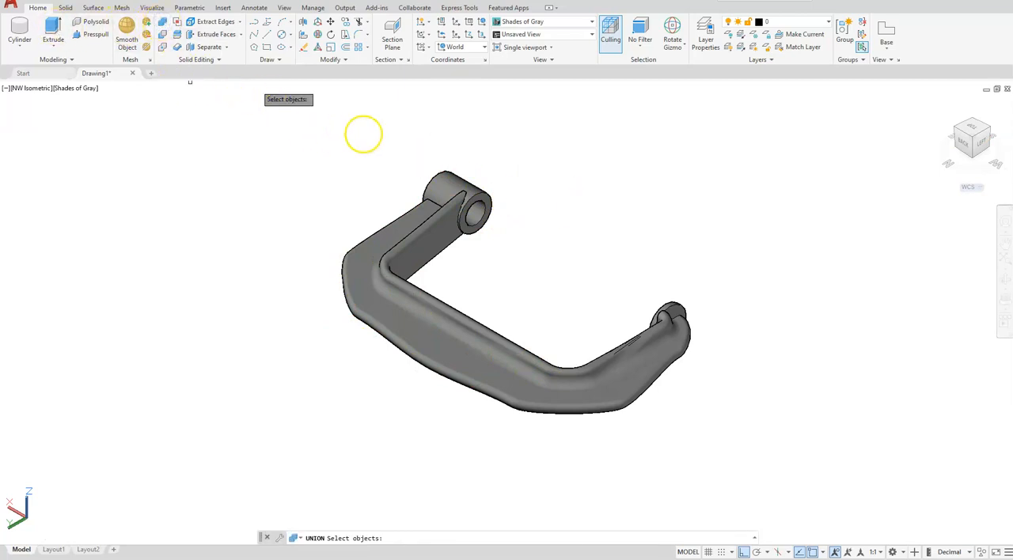
left_click(444, 180)
left_click(385, 228)
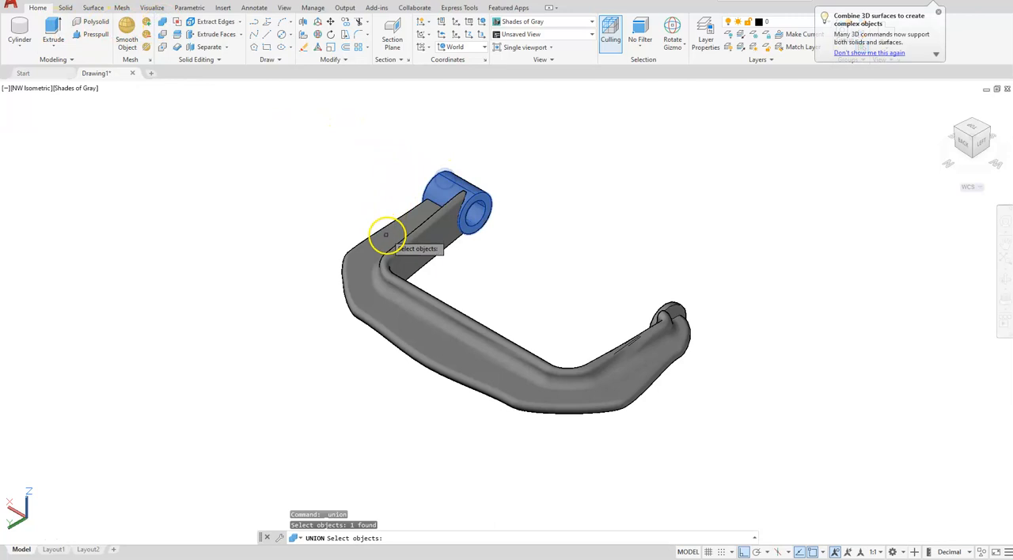
left_click(671, 304)
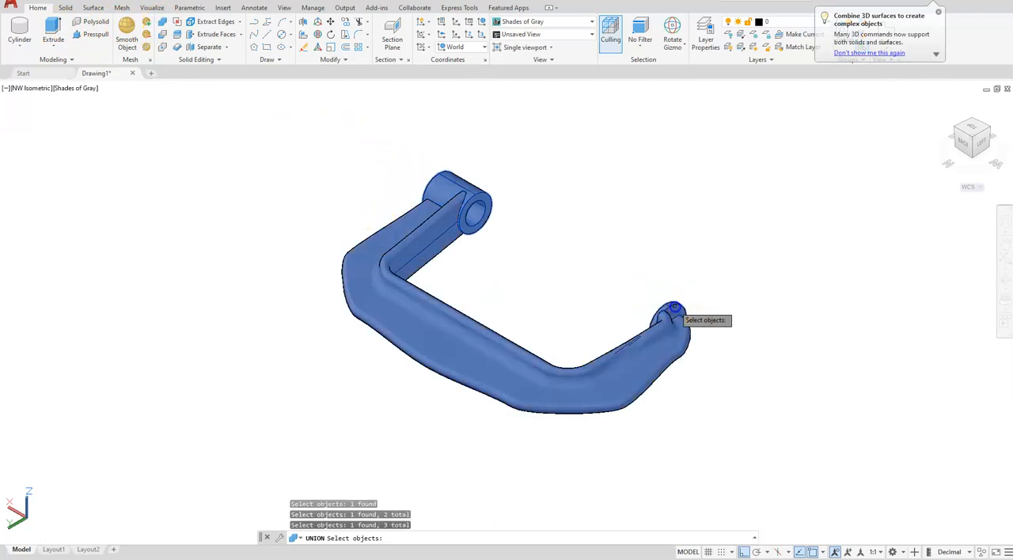
key("Return")
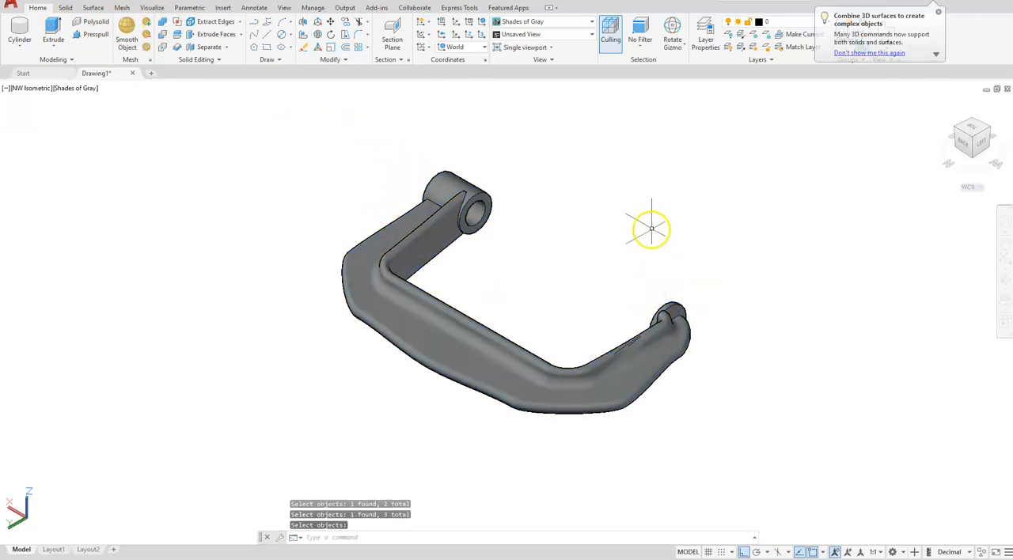